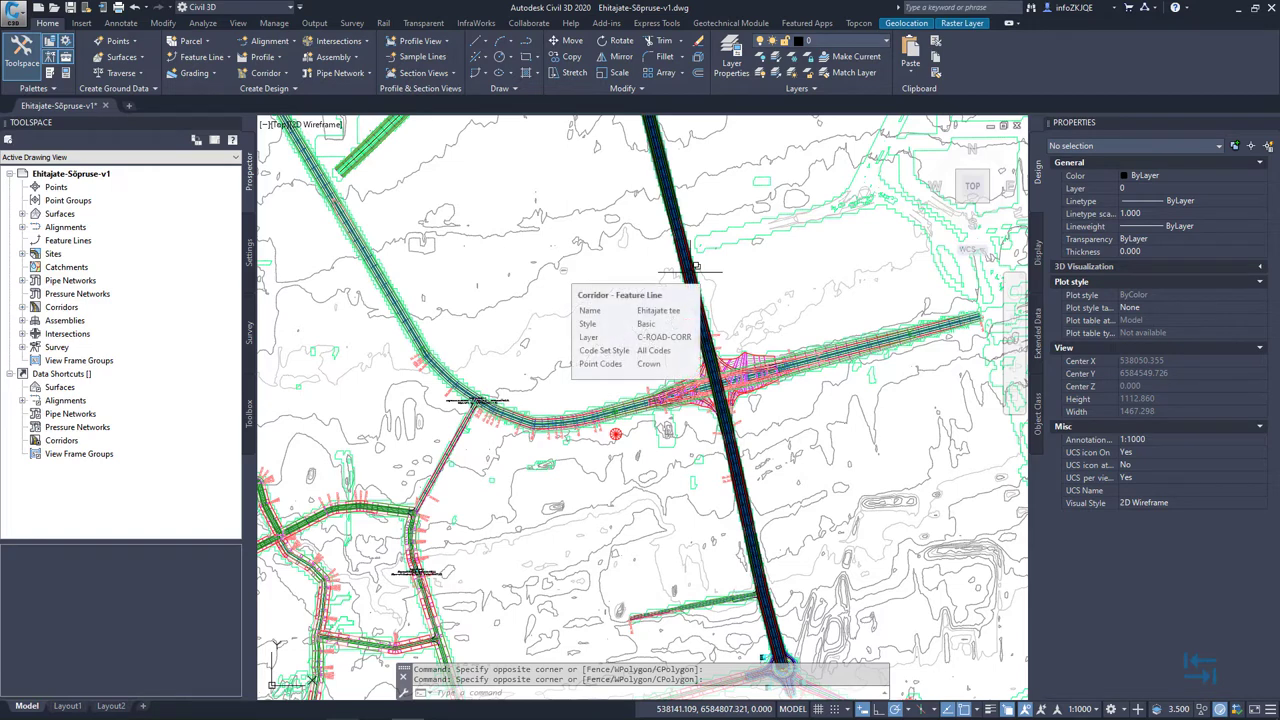
- Check which assembly the Akadeemia tee - Sõpruse pst corridor uses in its corridor properties, leaving them unchanged
mouse_move(551, 296)
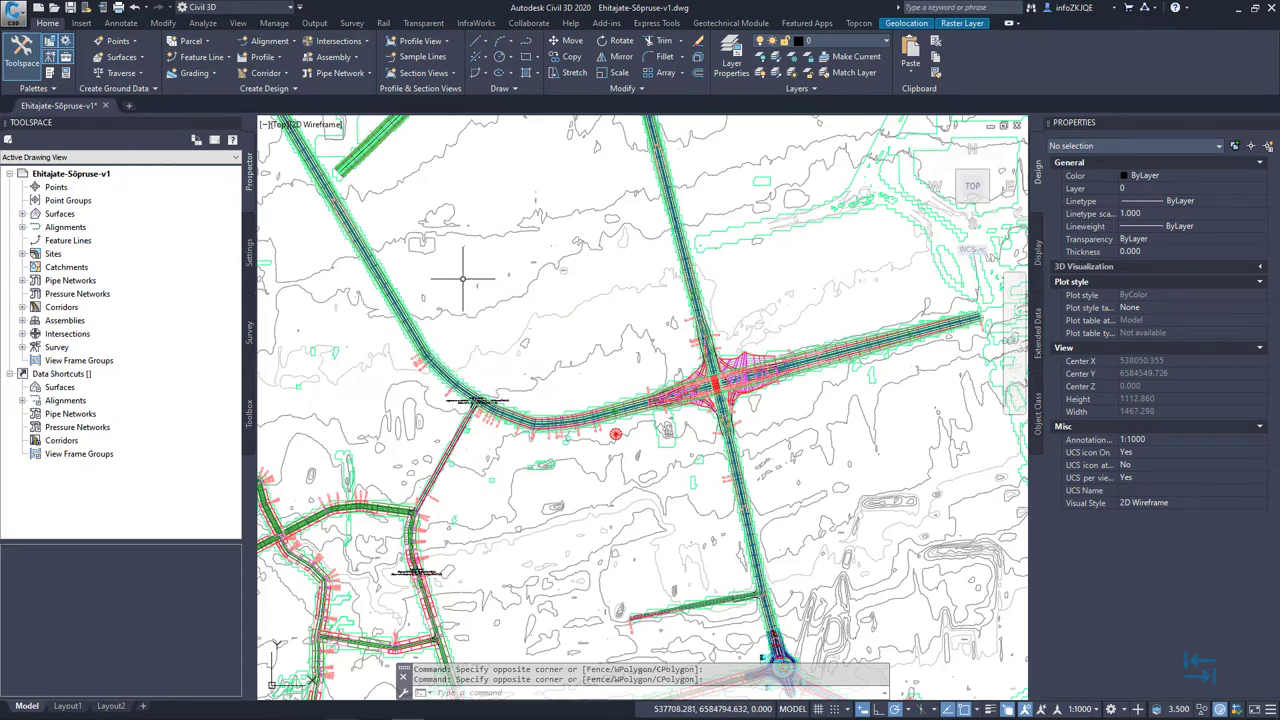
mouse_move(459, 271)
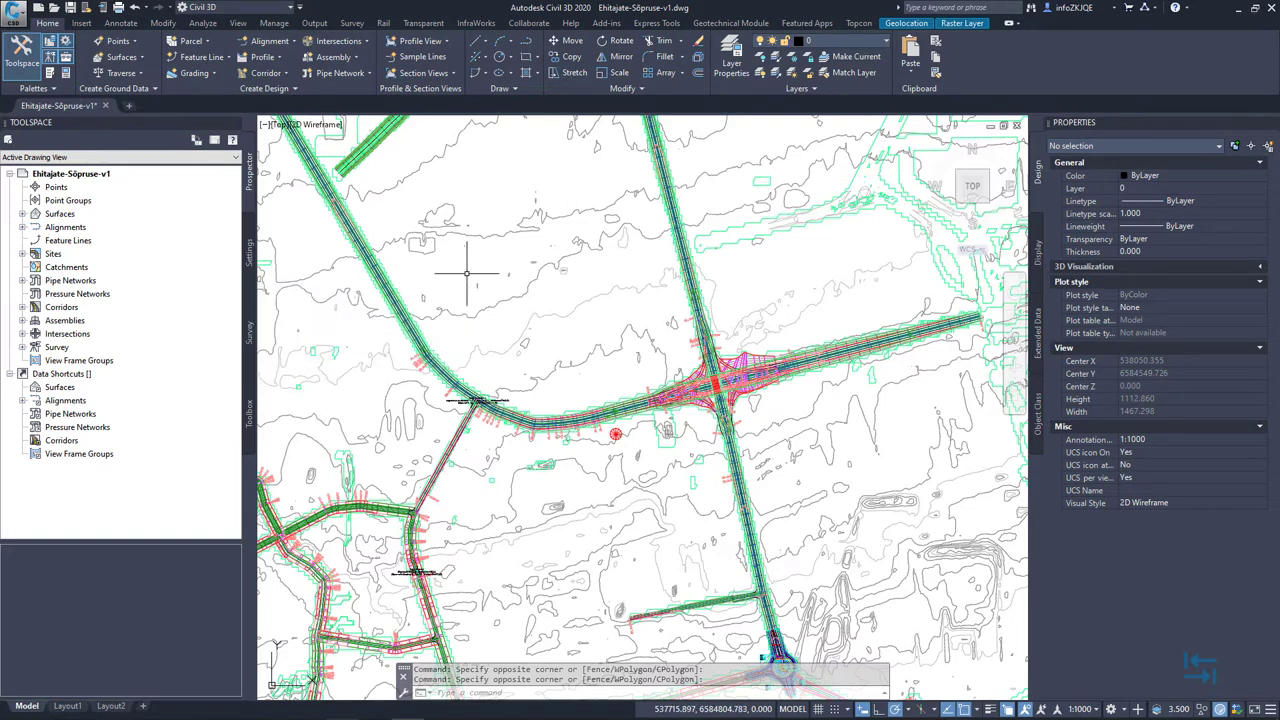
left_click(380, 283)
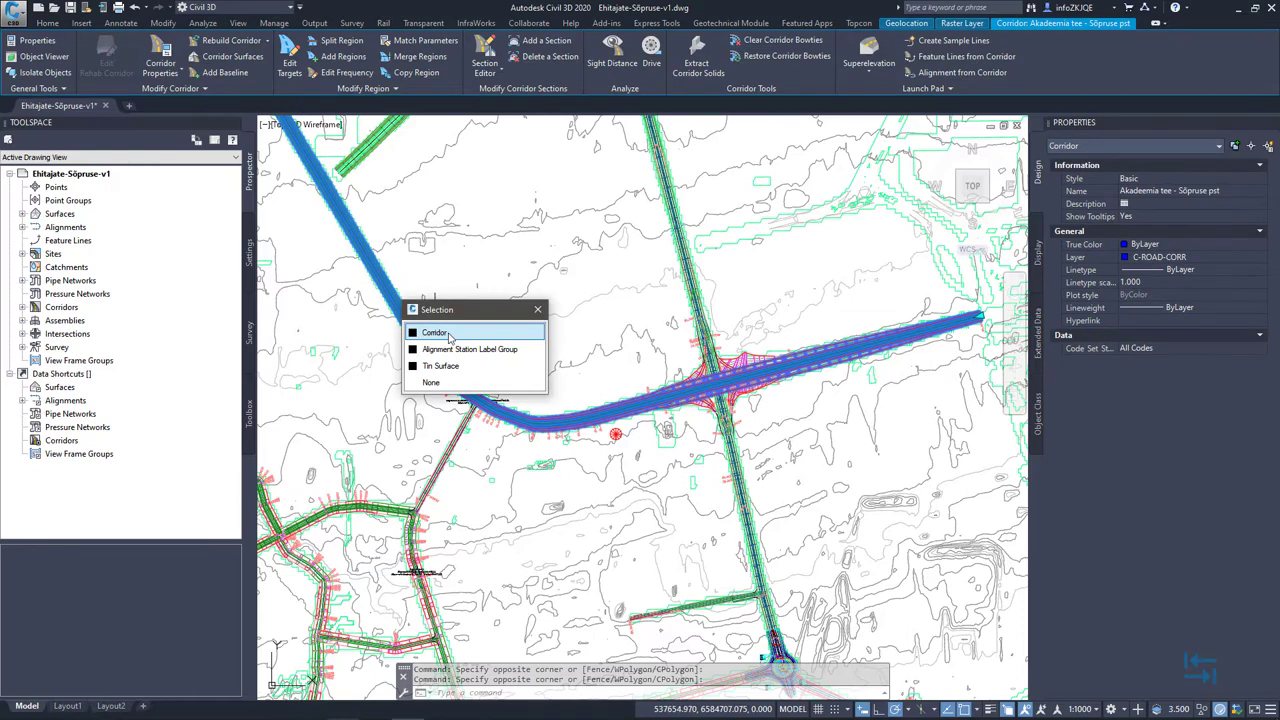
left_click(449, 334)
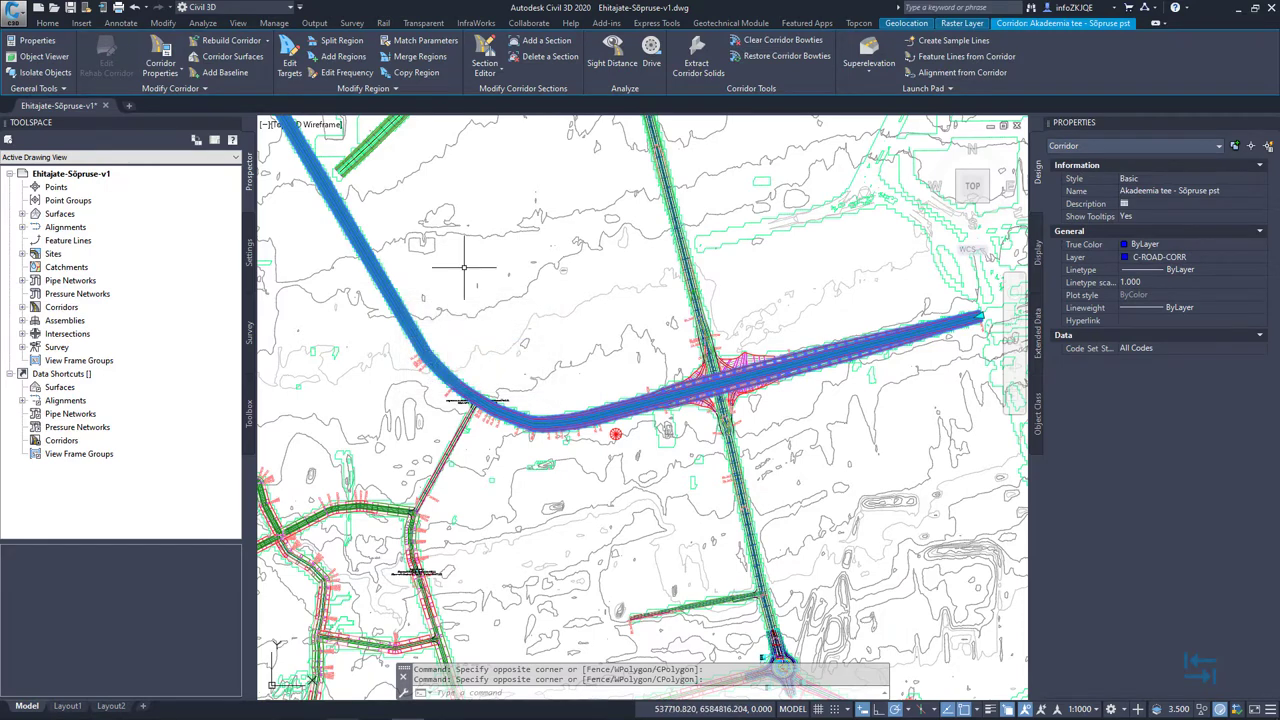
right_click(463, 270)
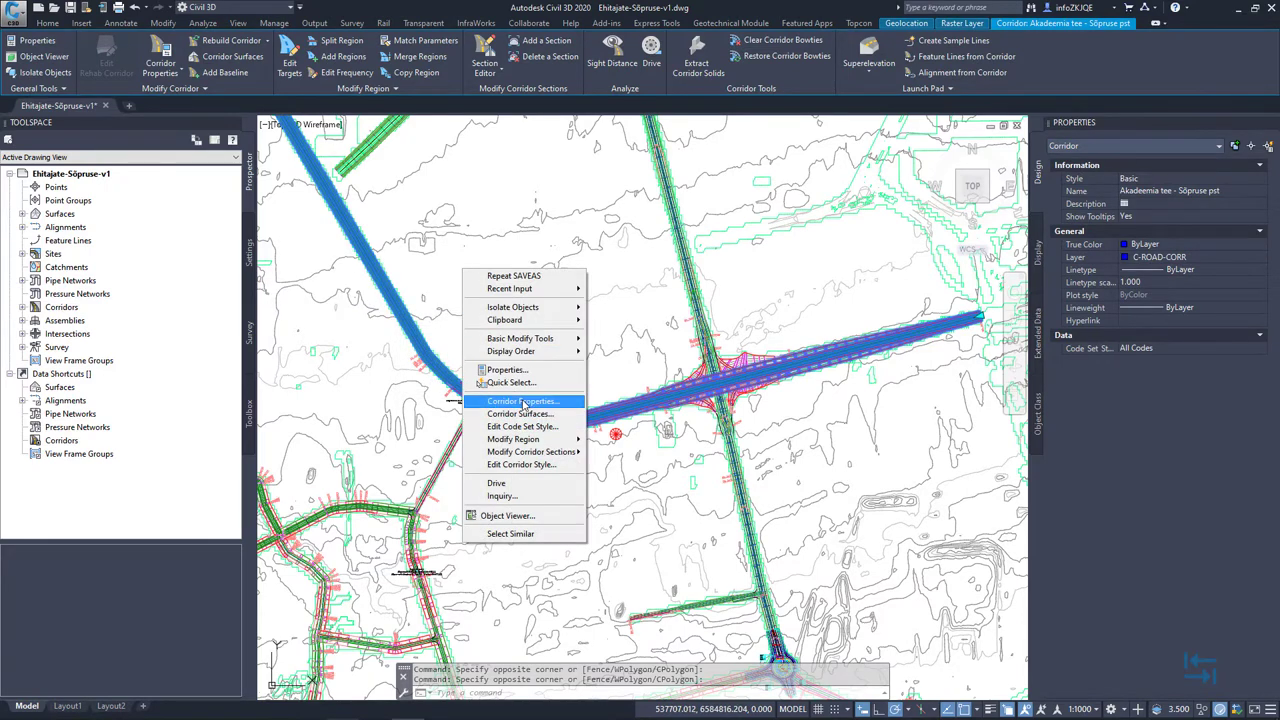
left_click(523, 401)
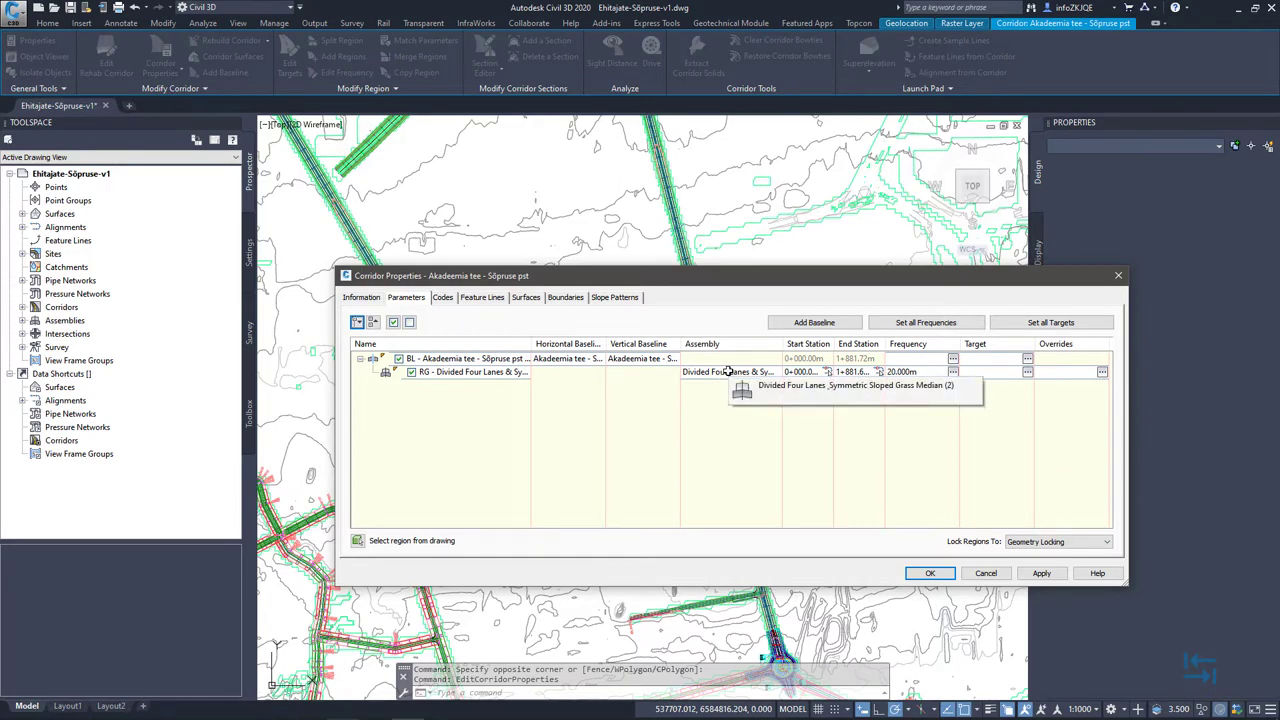
left_click(986, 573)
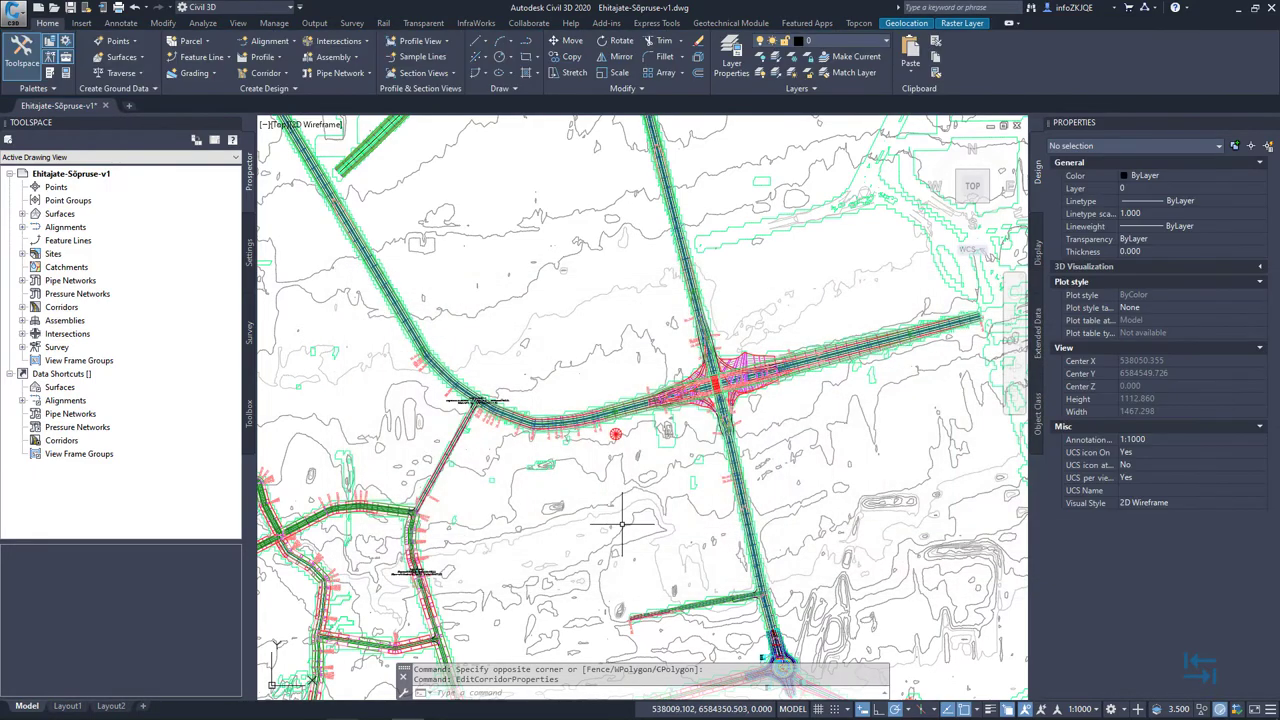
- Locate the Divided Four Lanes & Symmetric Sloped Grass Median (2) assembly below the plan and examine its cross-section
mouse_move(622, 522)
middle_mouse_down()
mouse_move(582, 392)
mouse_move(655, 295)
middle_mouse_up()
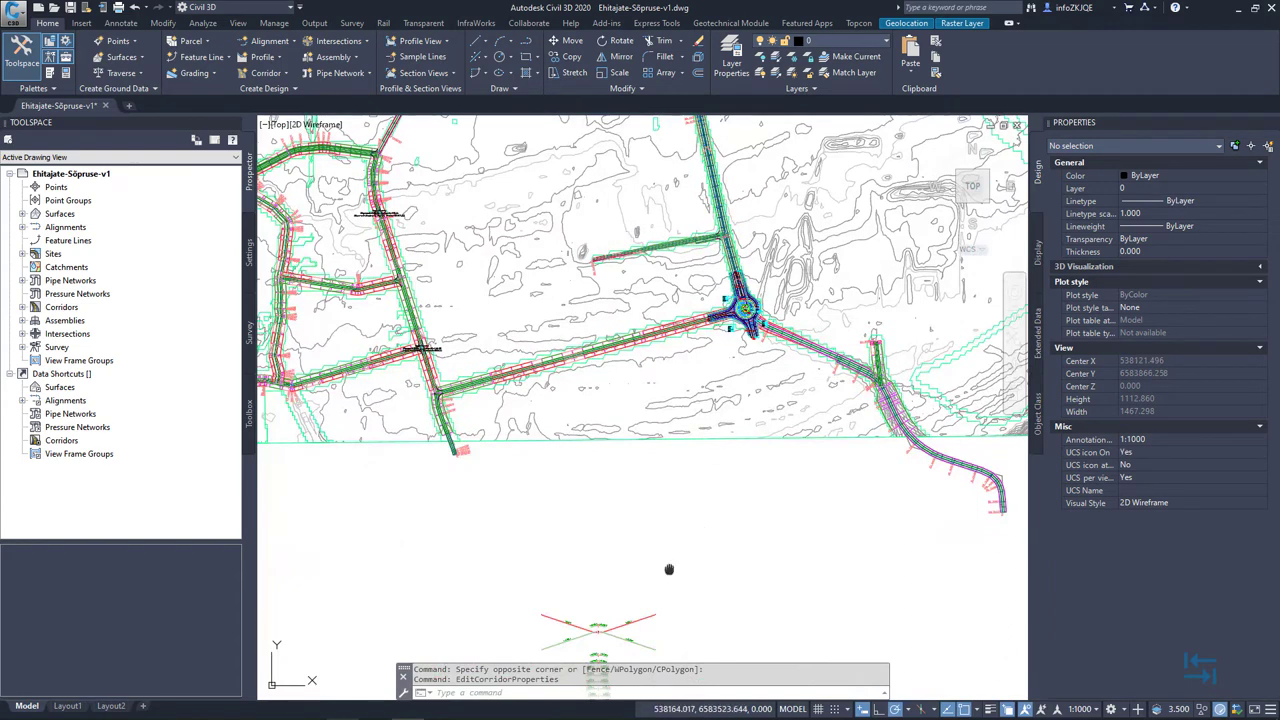
middle_click_drag(669, 569, 685, 283)
scroll(621, 451, "up", 4)
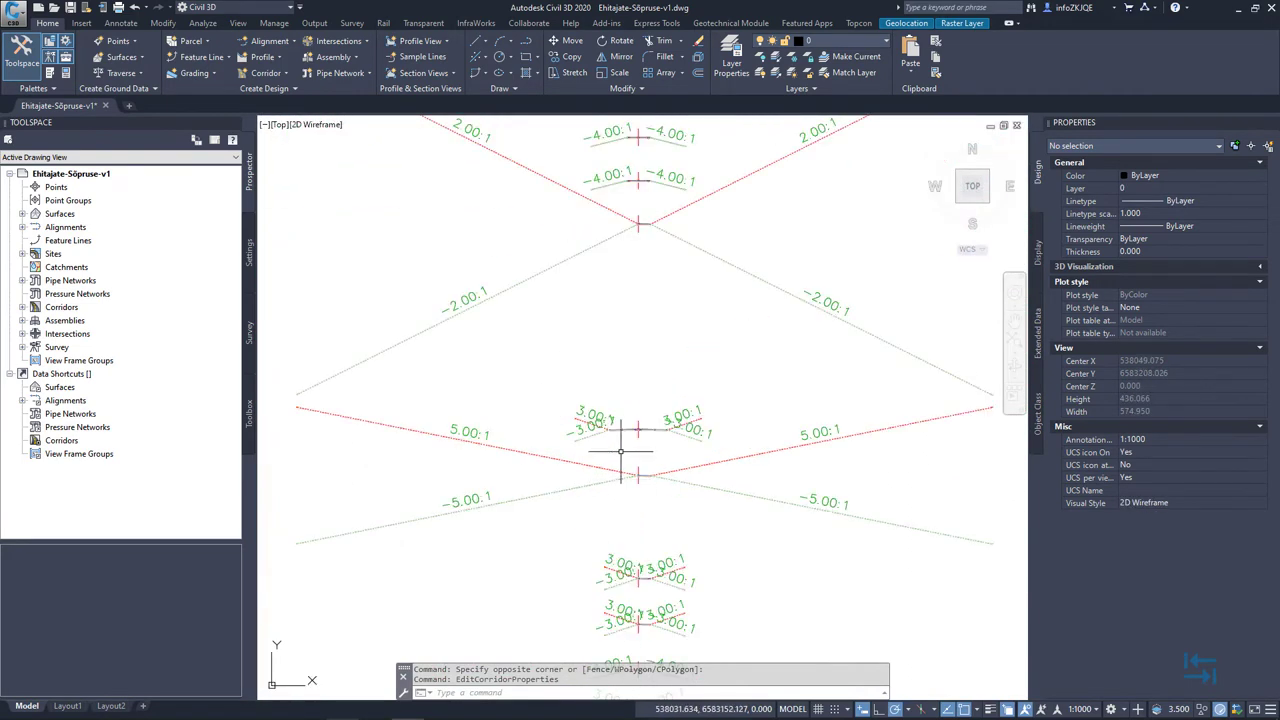
scroll(621, 451, "up", 3)
left_click(663, 360)
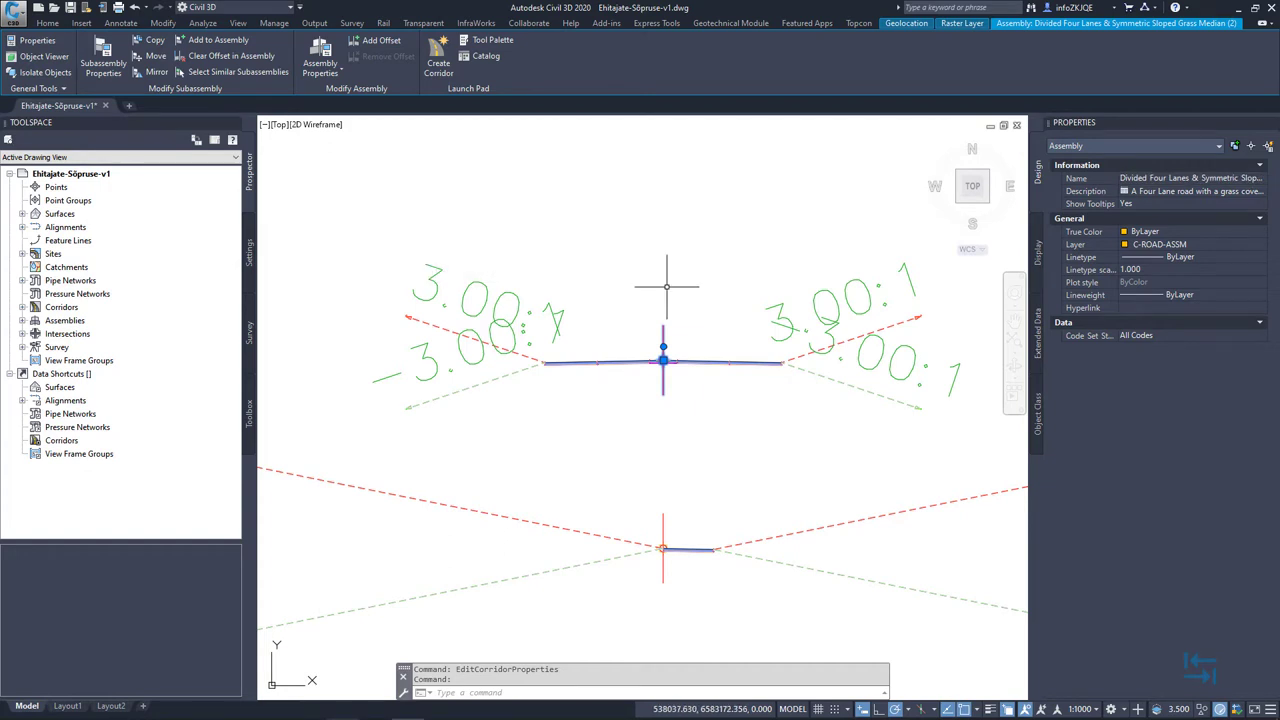
key("Escape")
key("Escape")
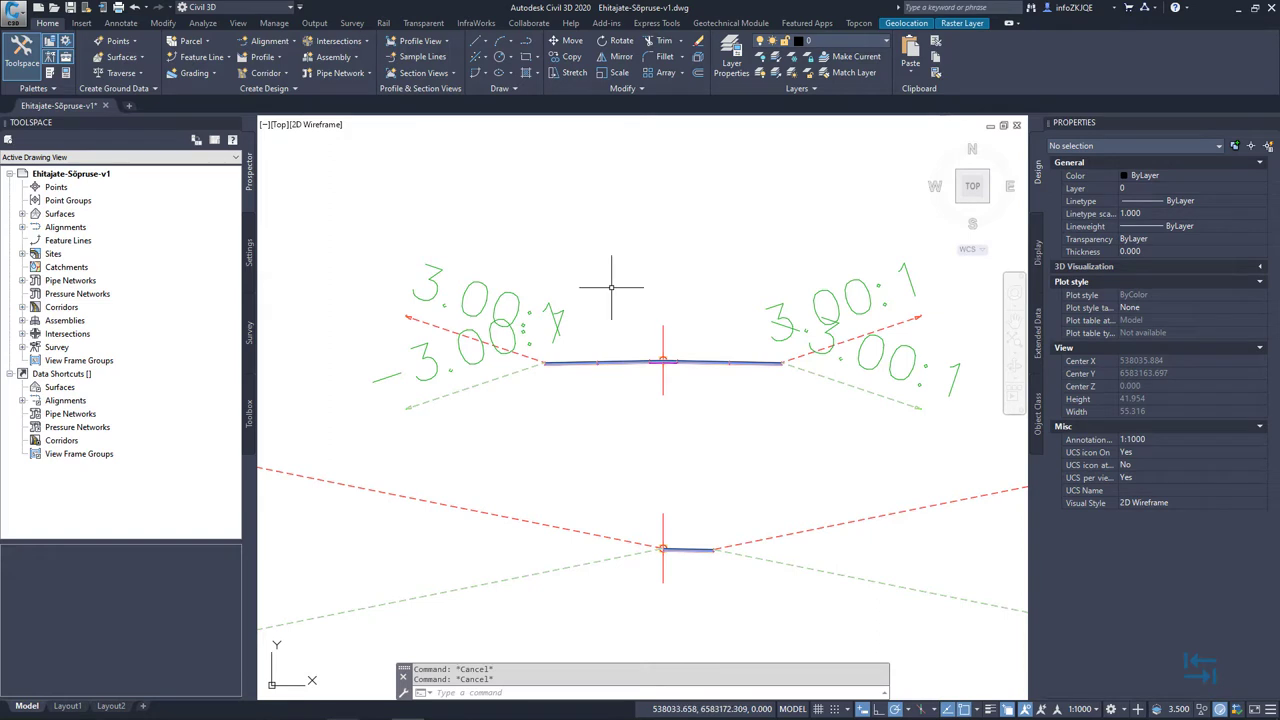
scroll(678, 395, "up", 2)
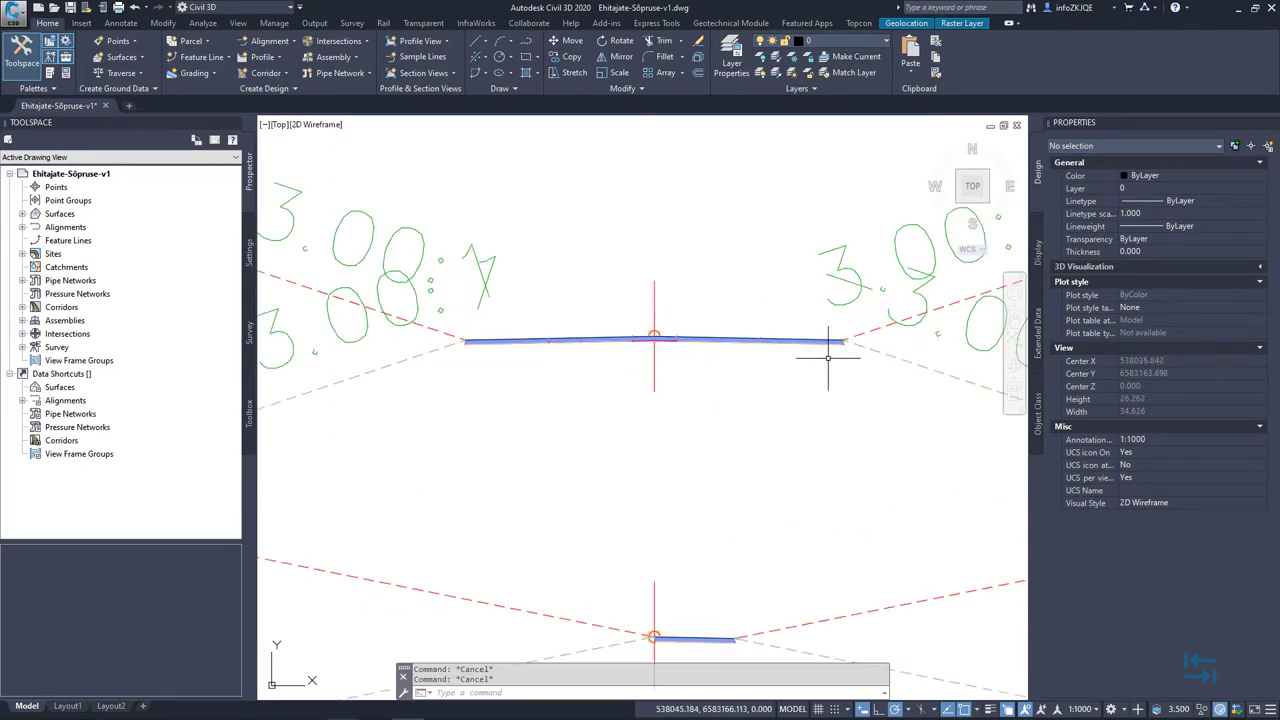
scroll(825, 365, "down", 2)
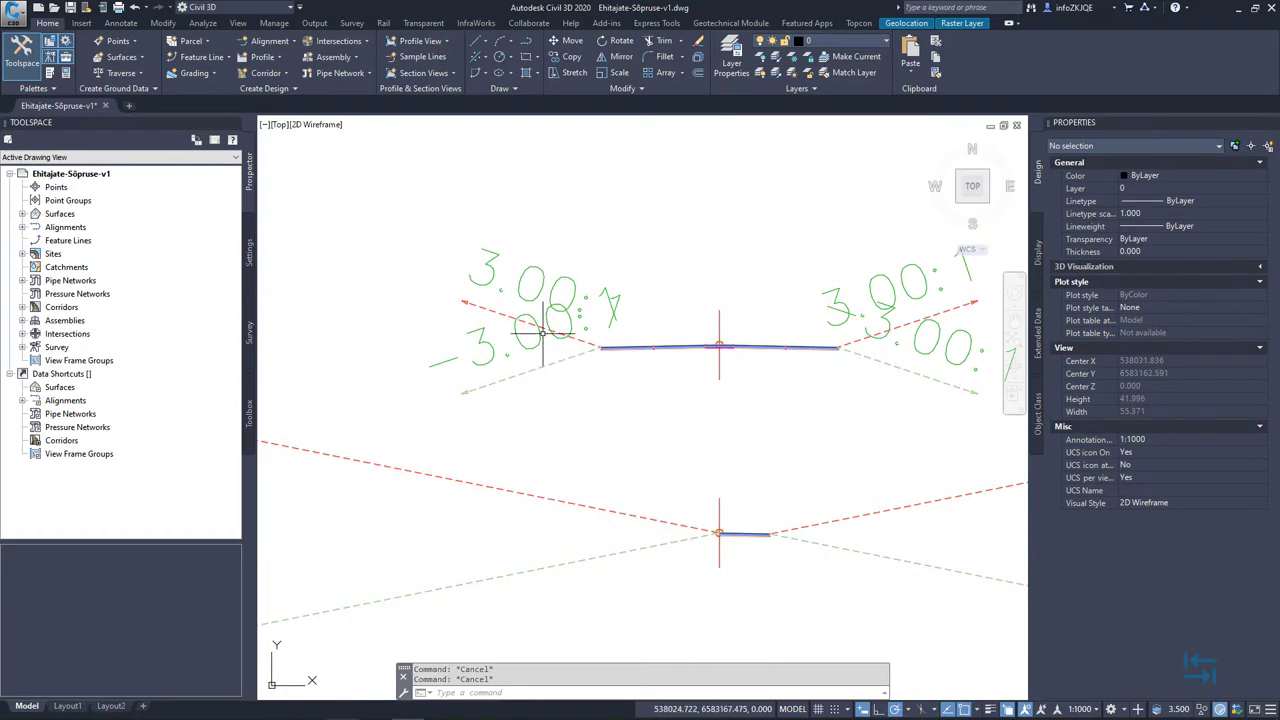
middle_click_drag(533, 375, 444, 373)
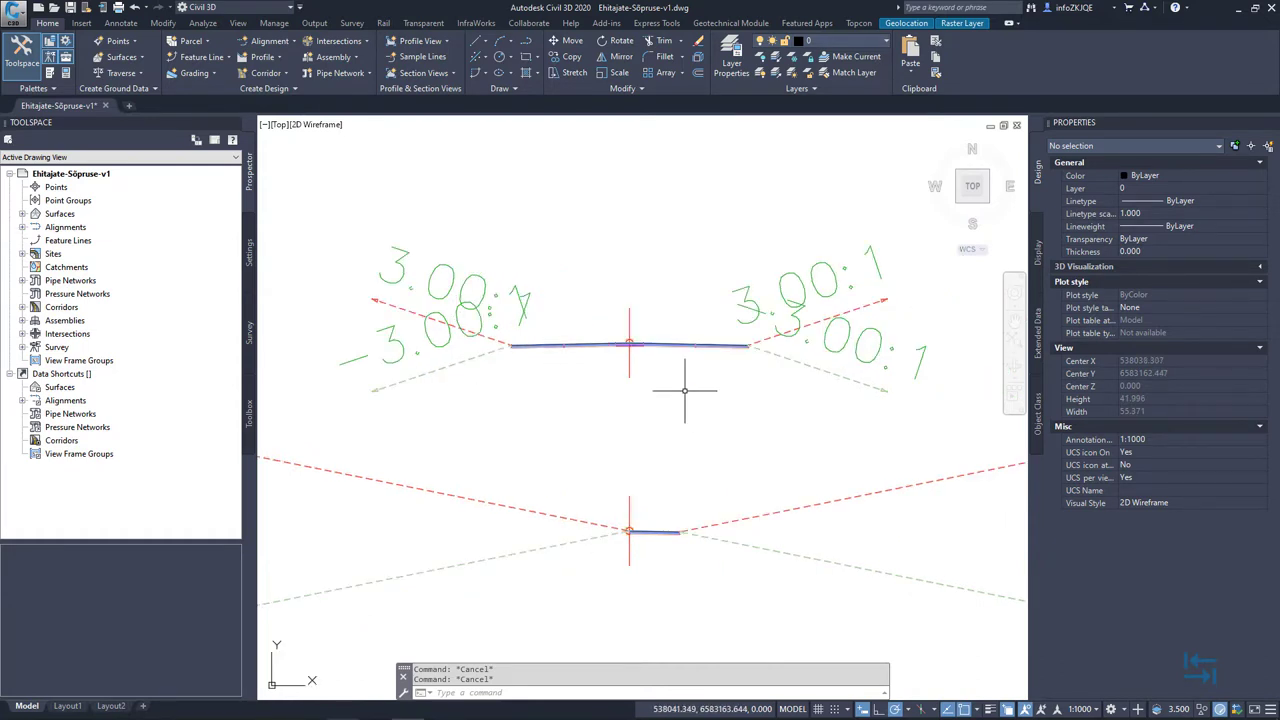
mouse_move(685, 391)
middle_click_drag(648, 432, 632, 517)
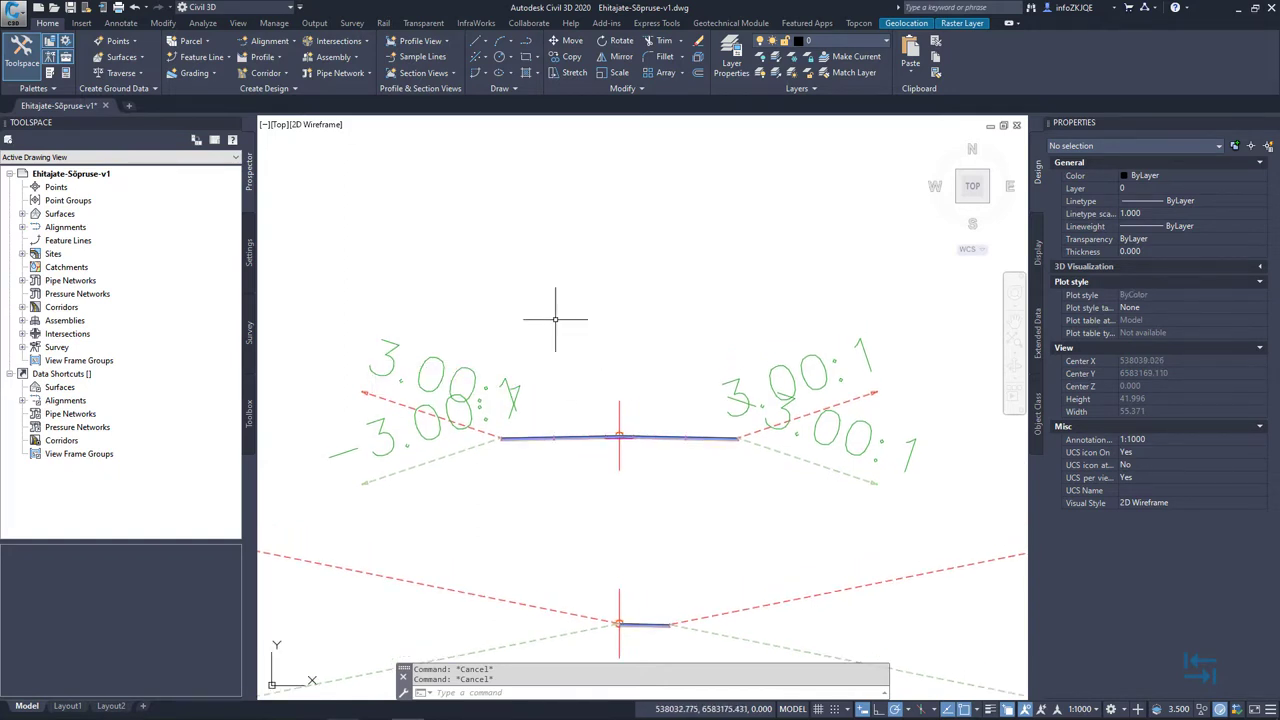
- Create an assembly named NewRoad, of type Other with Basic style and All Codes, and place its baseline above the existing four-lane assembly
mouse_move(602, 277)
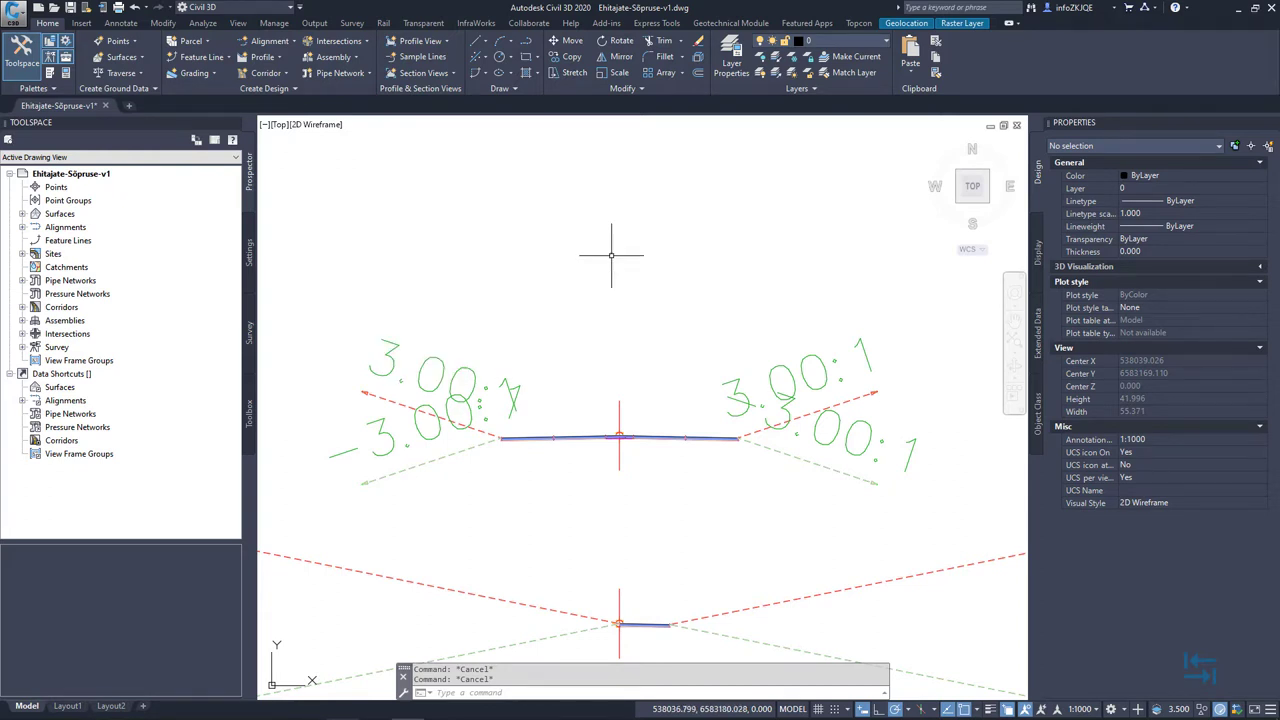
left_click(330, 57)
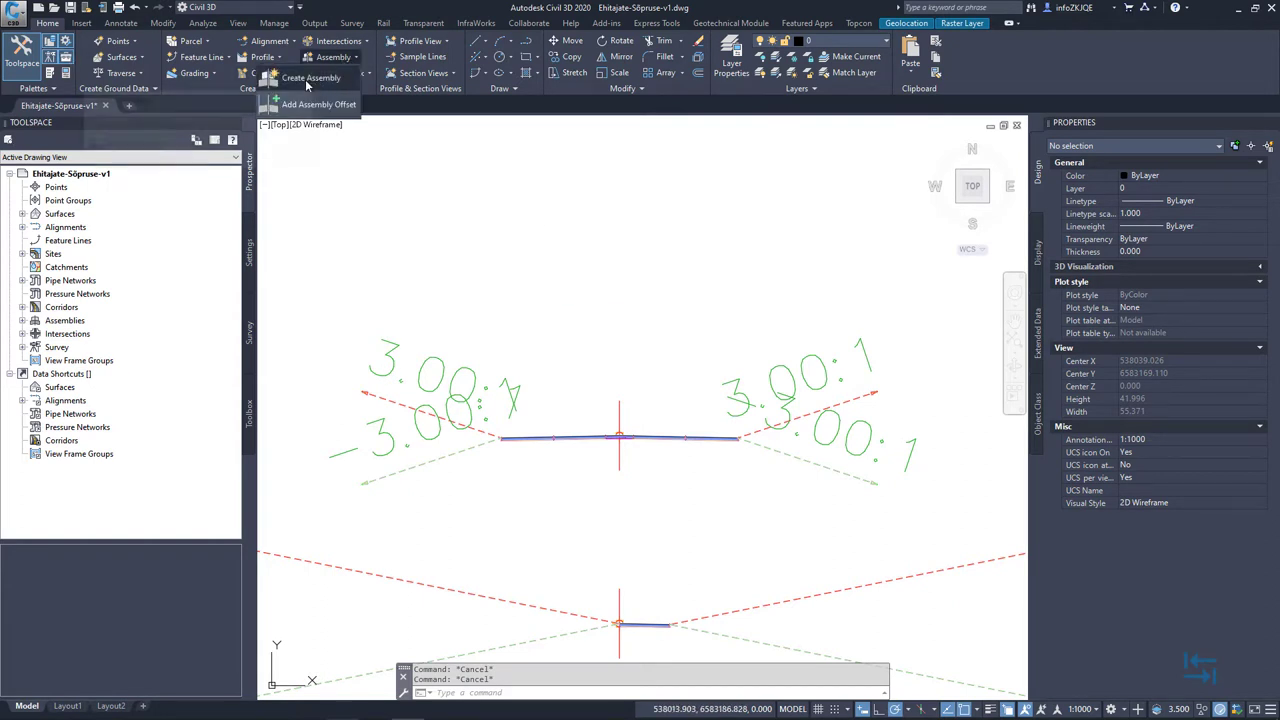
left_click(308, 79)
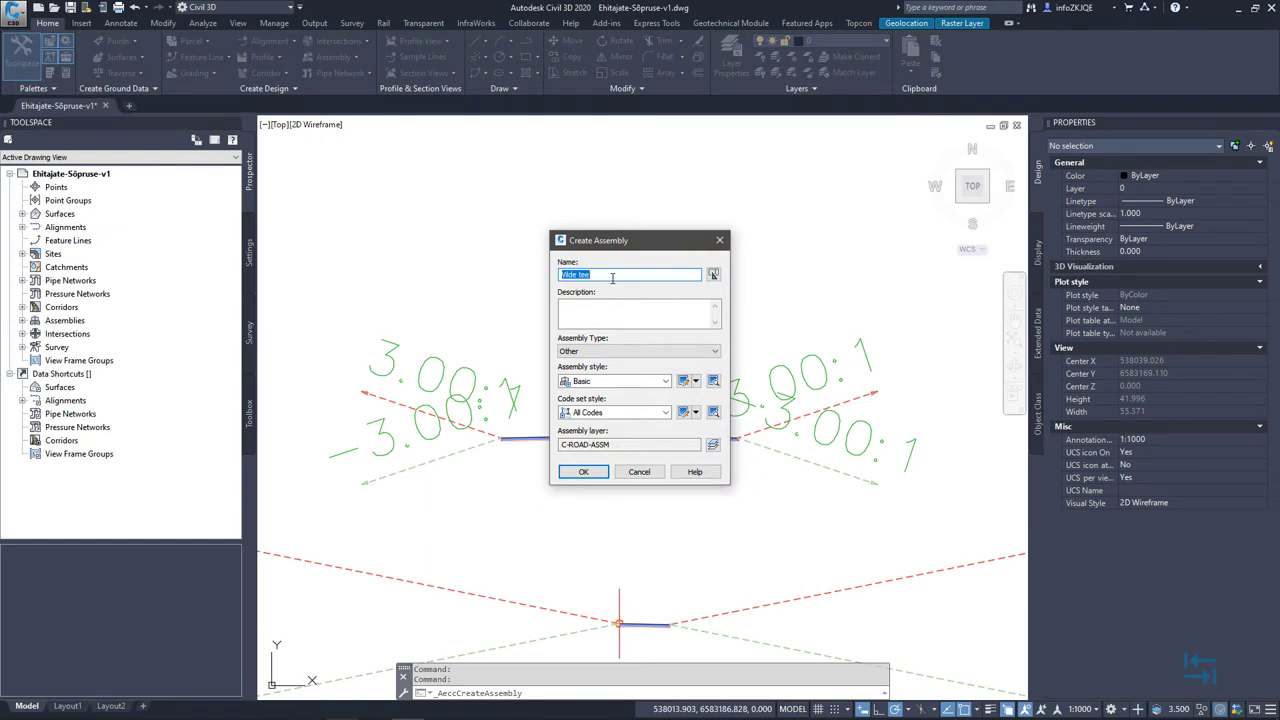
type("NewRoad")
left_click_drag(650, 245, 627, 147)
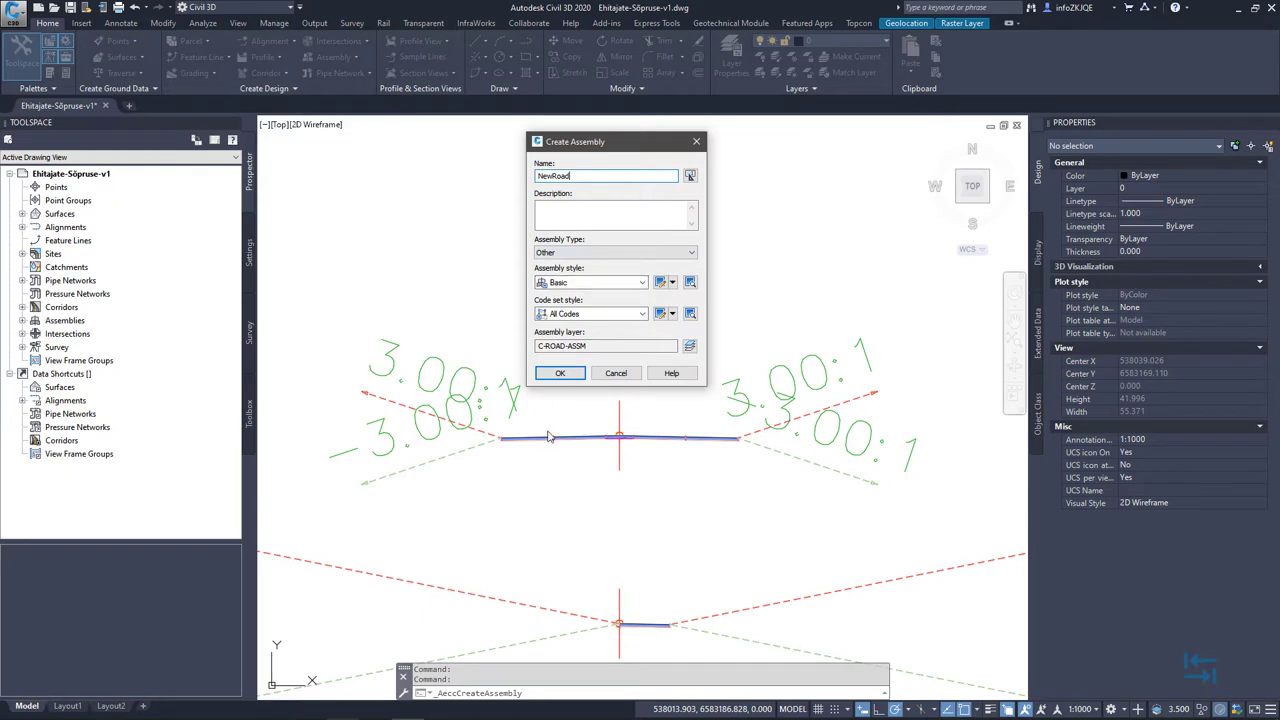
left_click(560, 373)
mouse_move(580, 226)
middle_mouse_down()
mouse_move(623, 240)
mouse_move(624, 326)
middle_mouse_up()
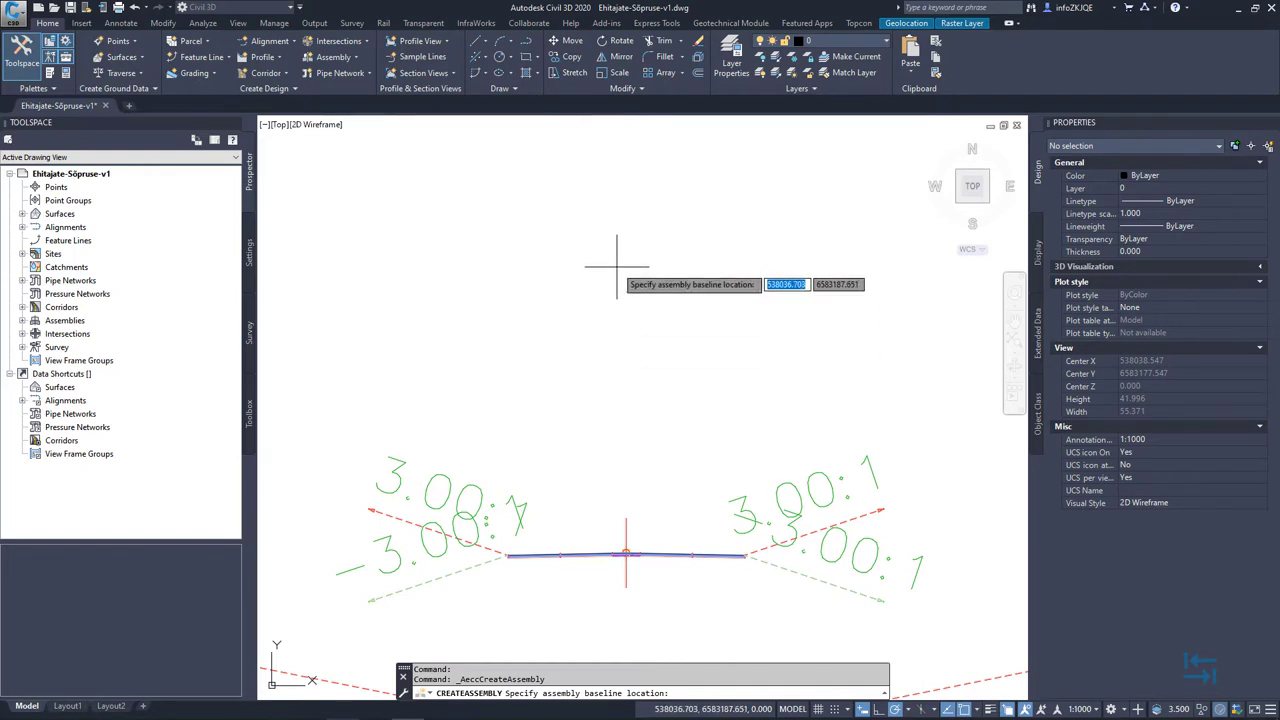
left_click(617, 267)
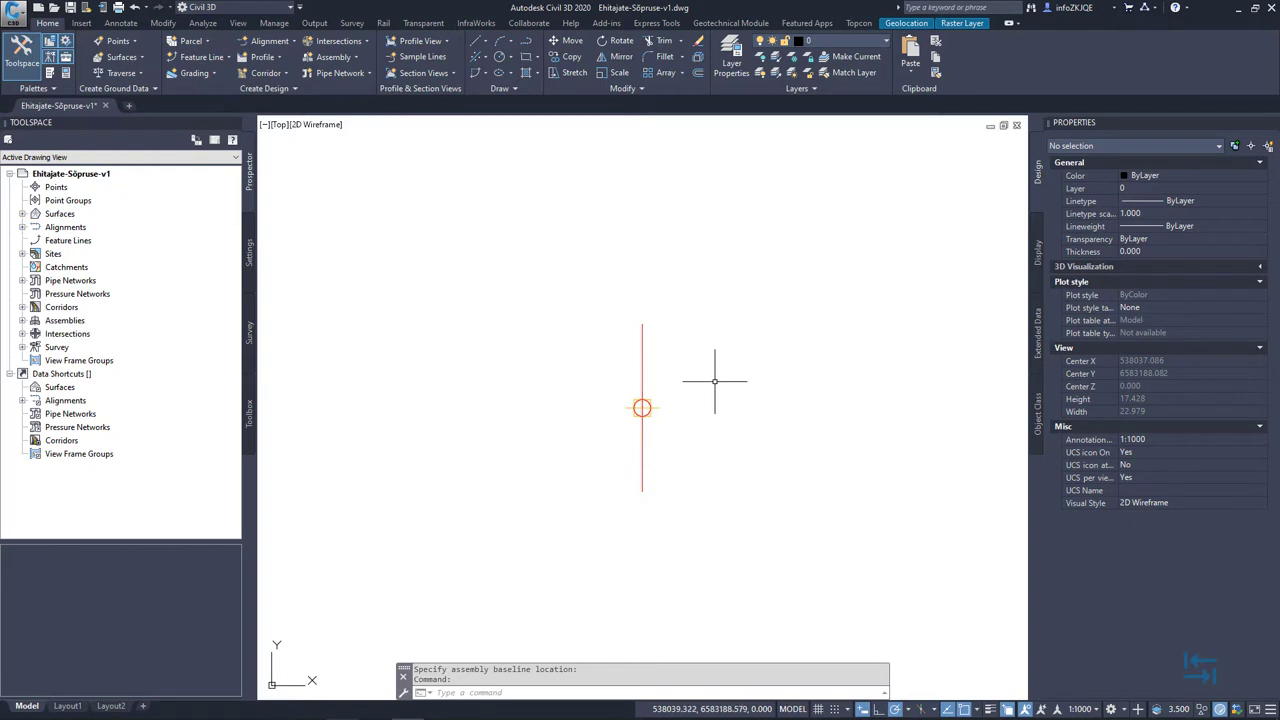
- Examine the parameters and geometry of the central median subassembly in the existing four-lane assembly
scroll(714, 395, "down", 4)
middle_click_drag(729, 490, 663, 337)
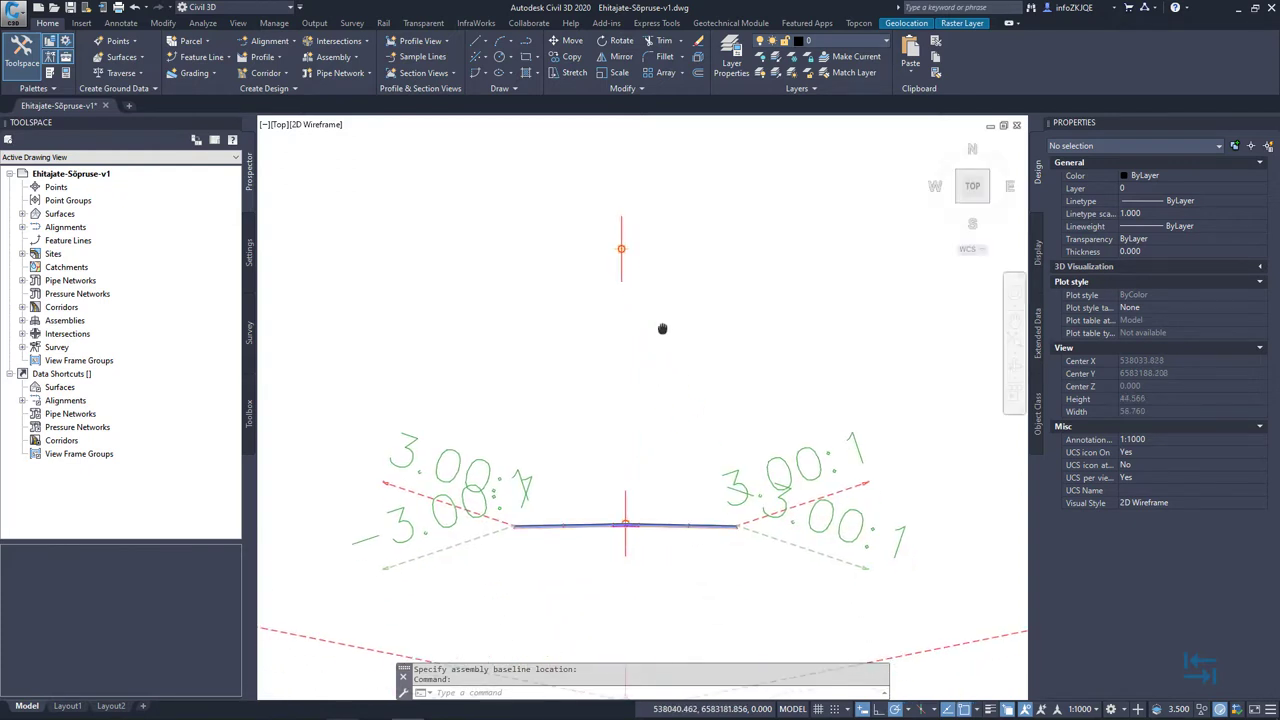
scroll(663, 529, "up", 2)
scroll(649, 541, "up", 2)
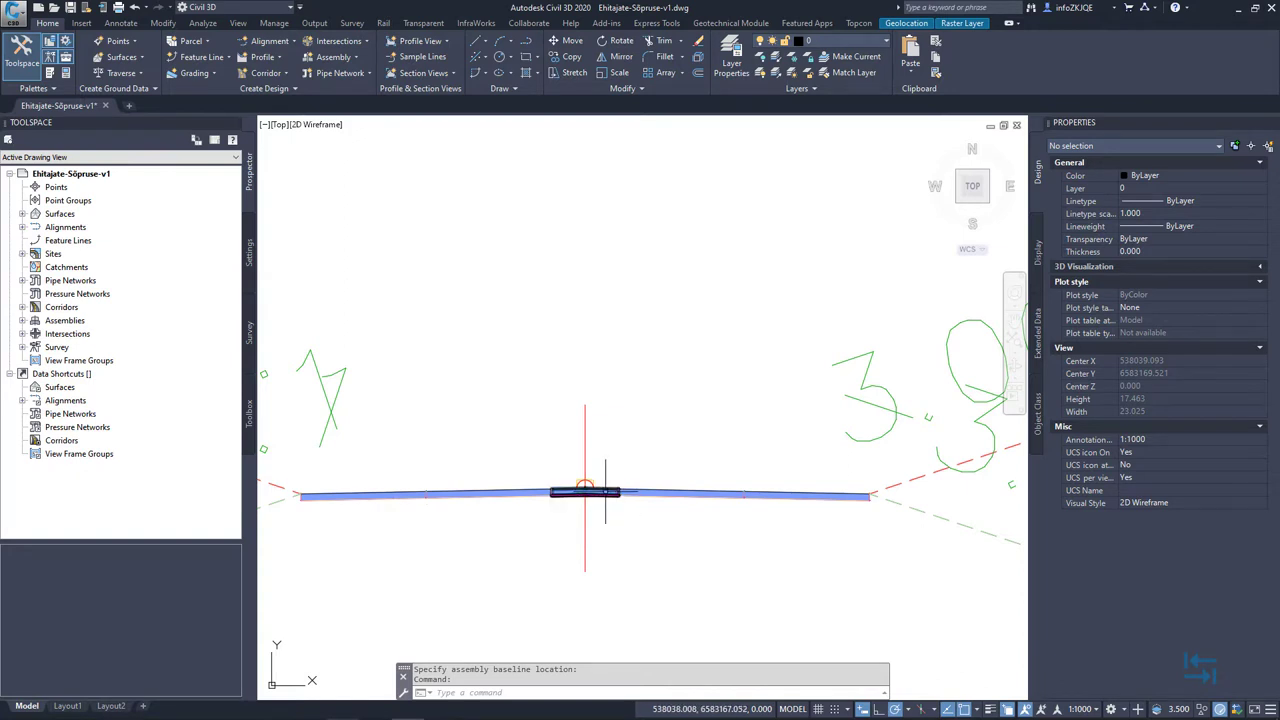
left_click(604, 494)
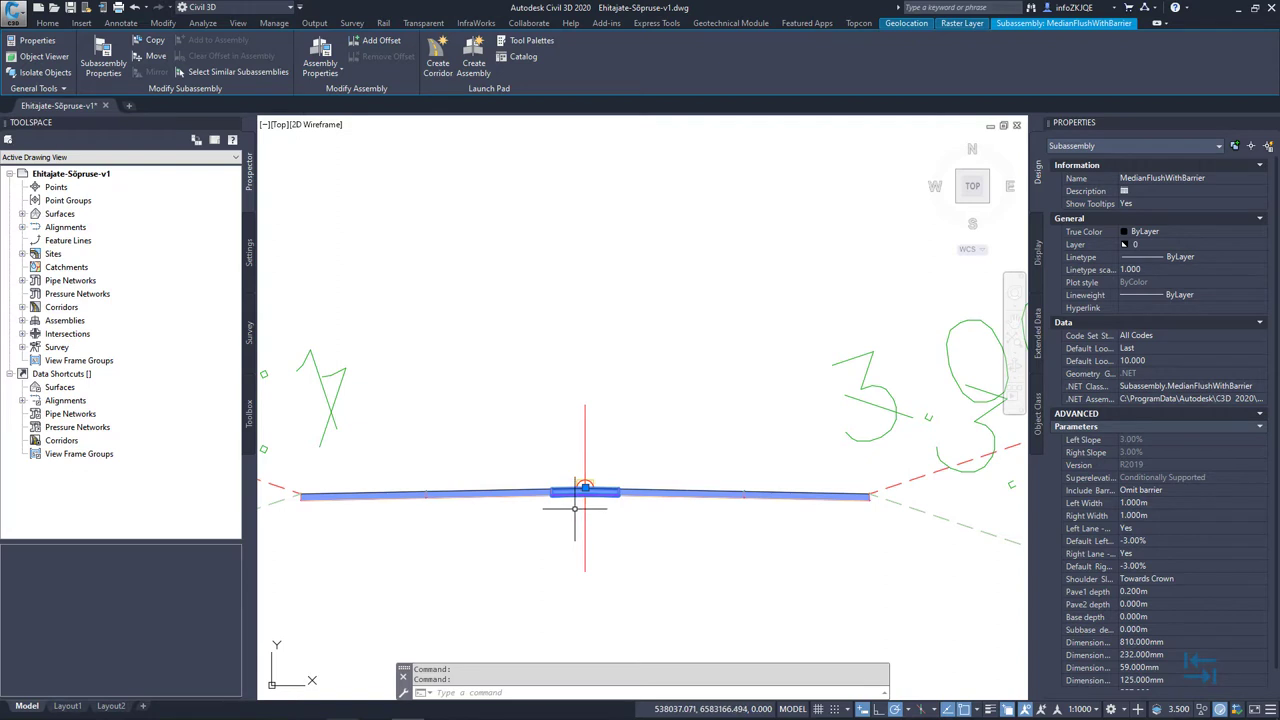
scroll(612, 514, "up", 2)
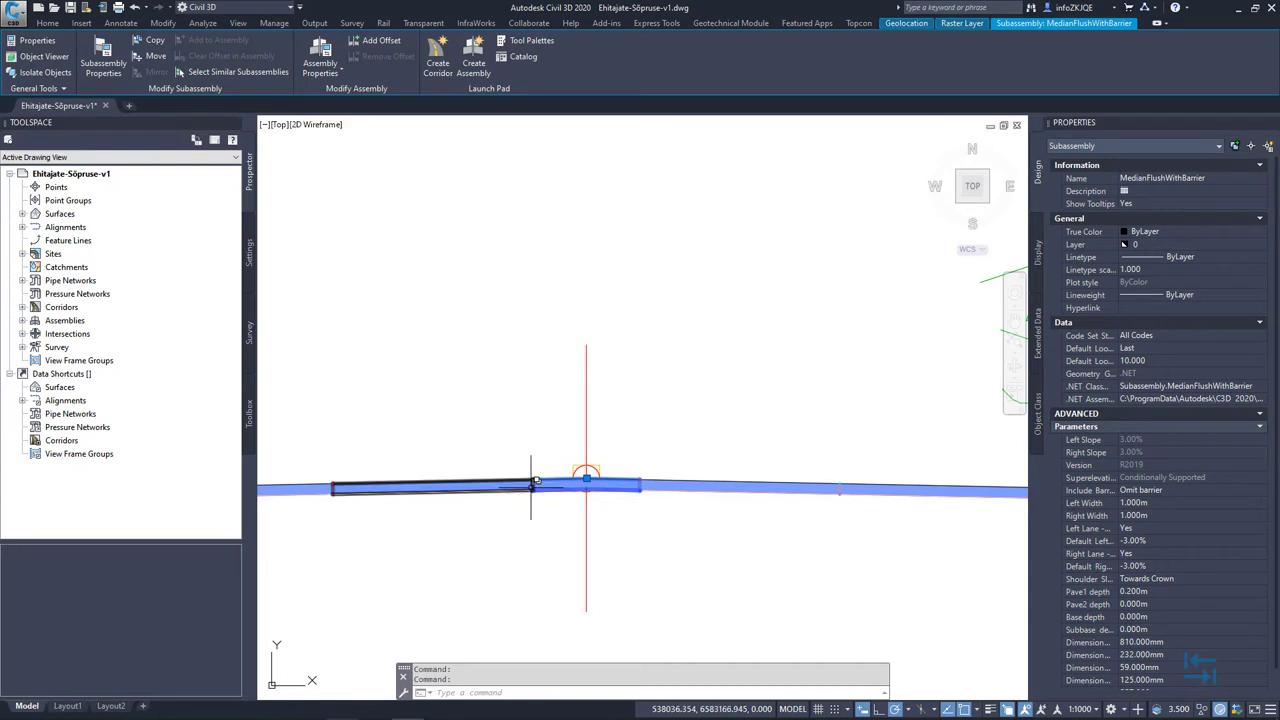
scroll(593, 507, "up", 3)
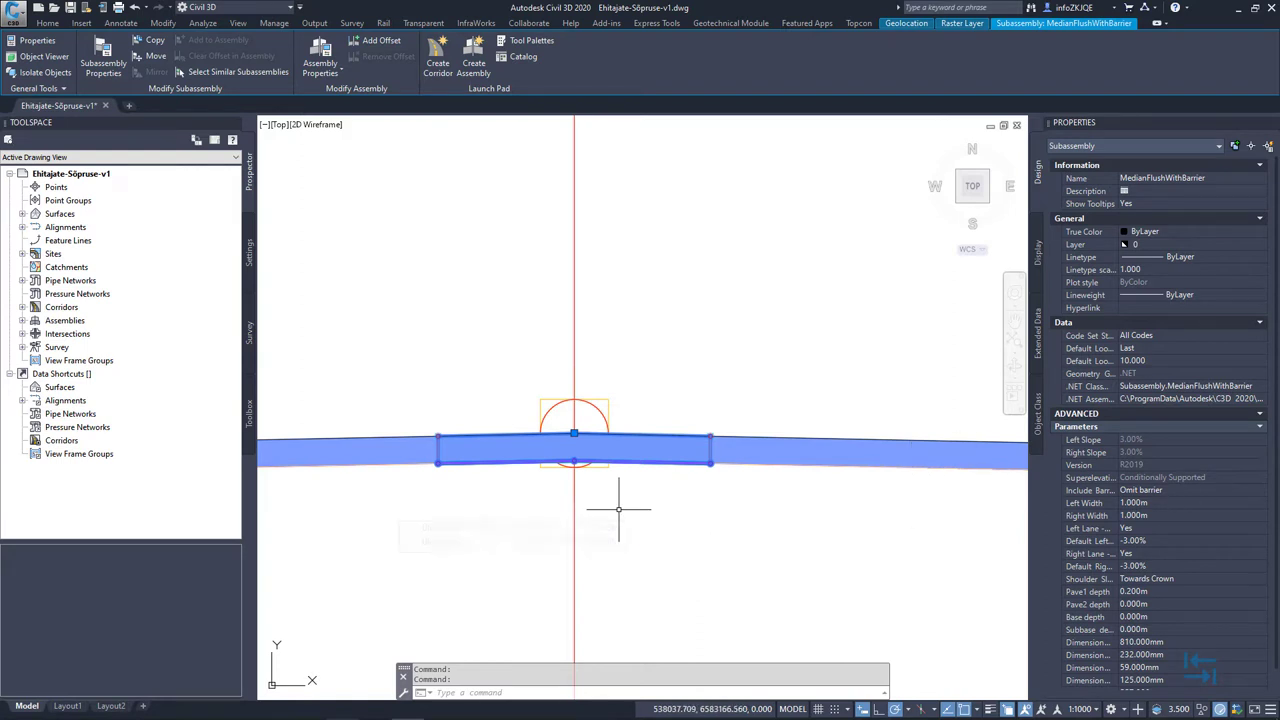
scroll(618, 510, "down", 5)
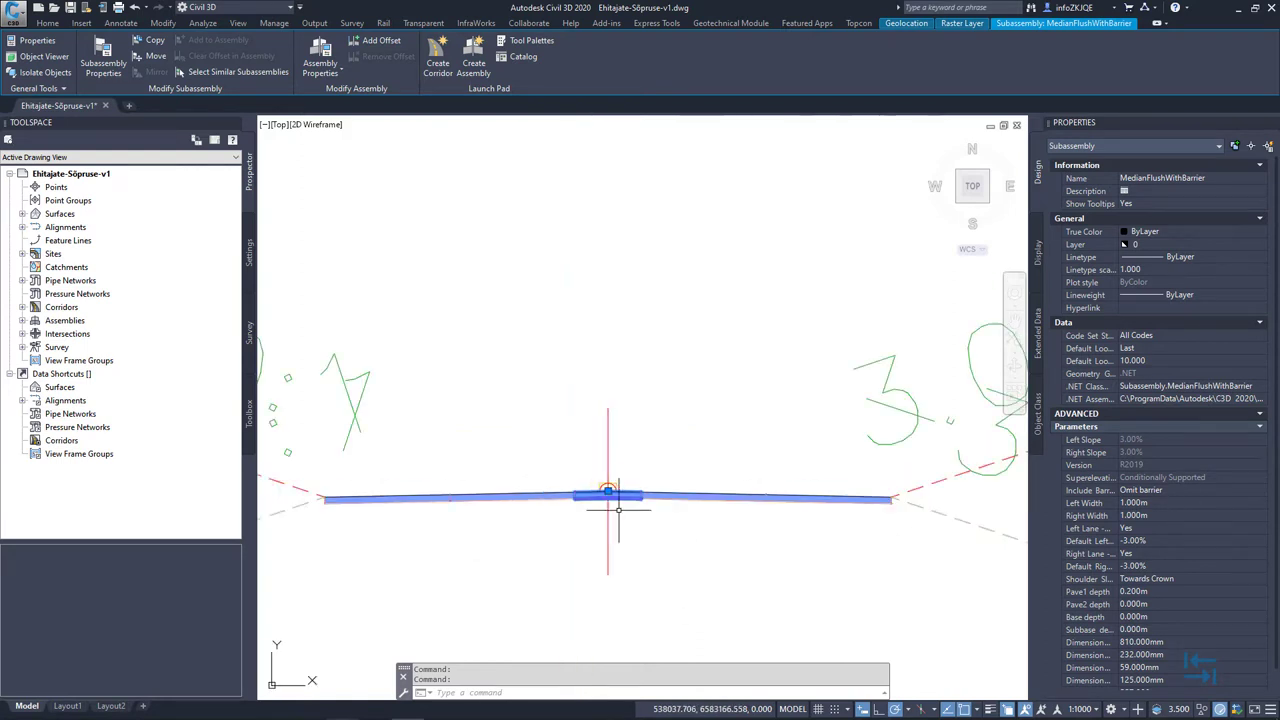
middle_click_drag(614, 229, 606, 380)
scroll(606, 380, "up", 4)
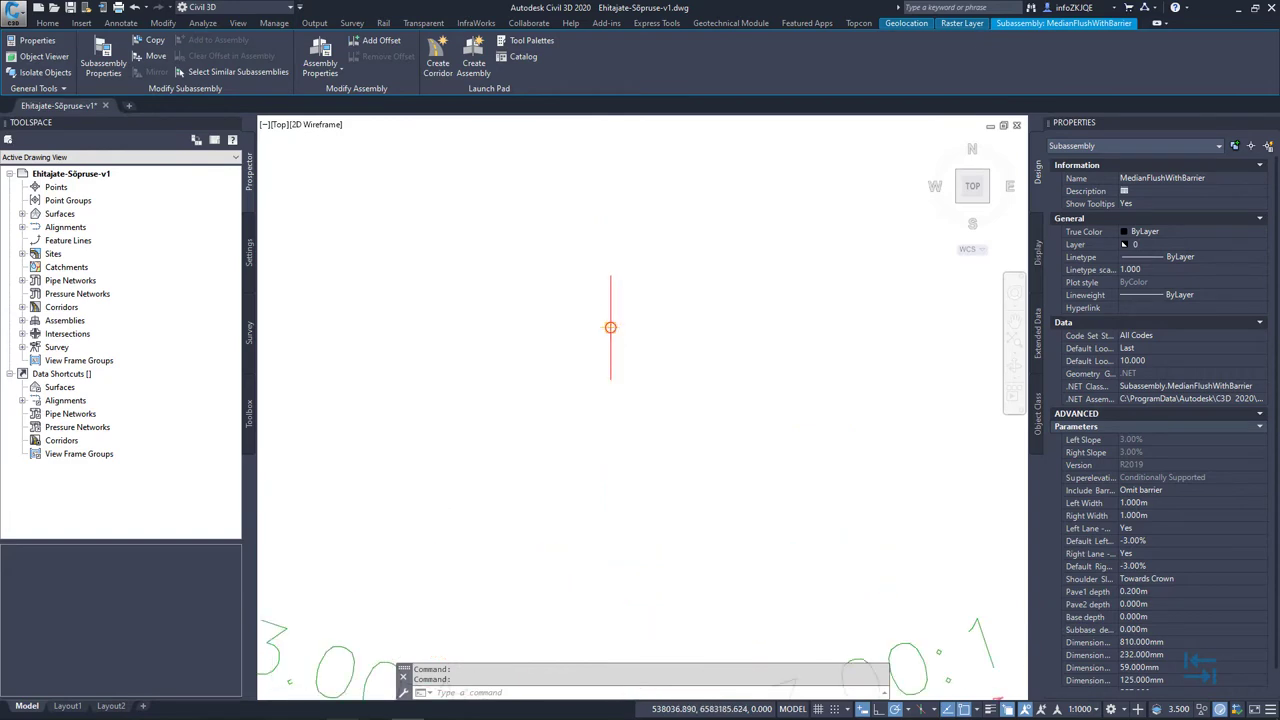
key("Escape")
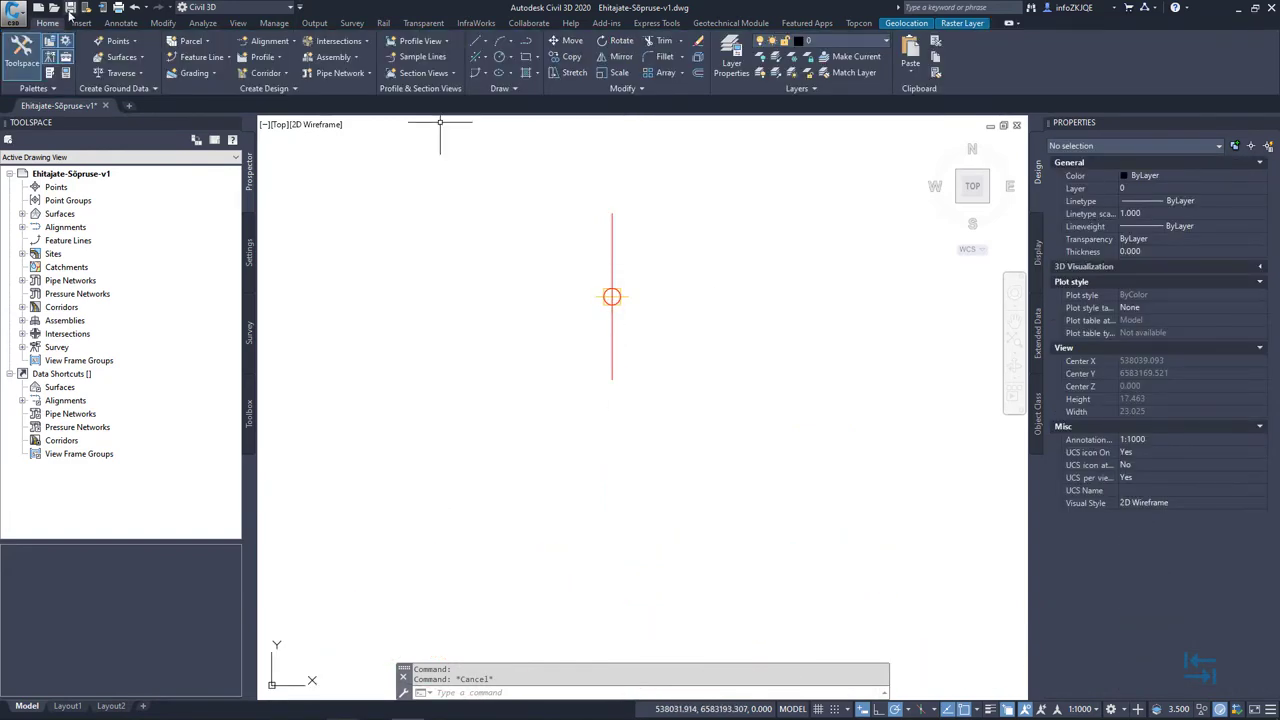
- Add a MedianFlushWithBarrier subassembly from the metric medians to the NewRoad baseline
left_click(238, 22)
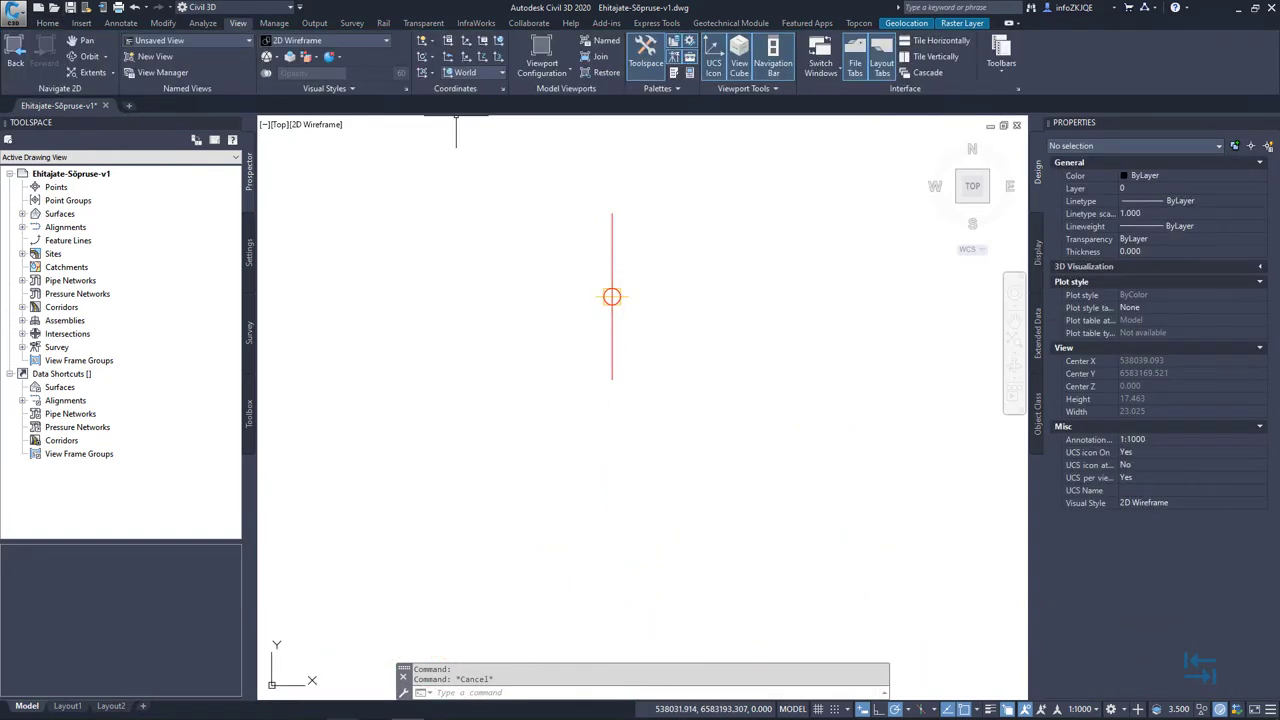
left_click(675, 75)
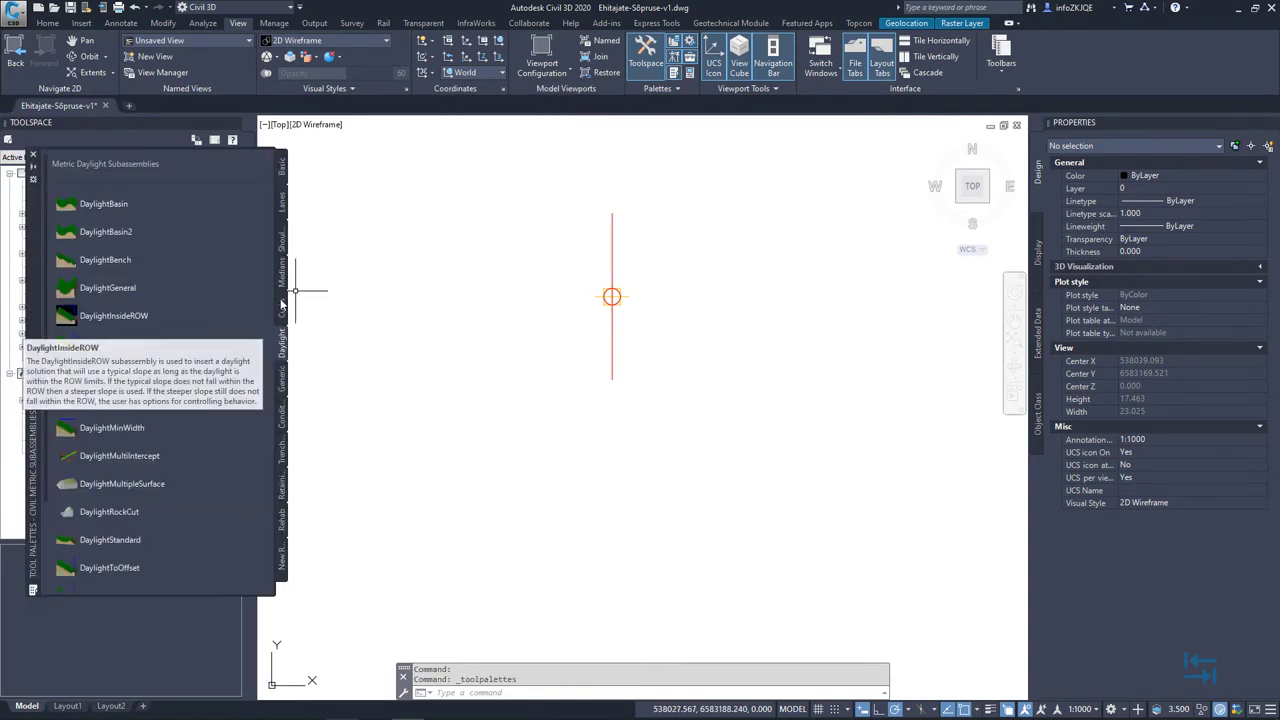
left_click(282, 268)
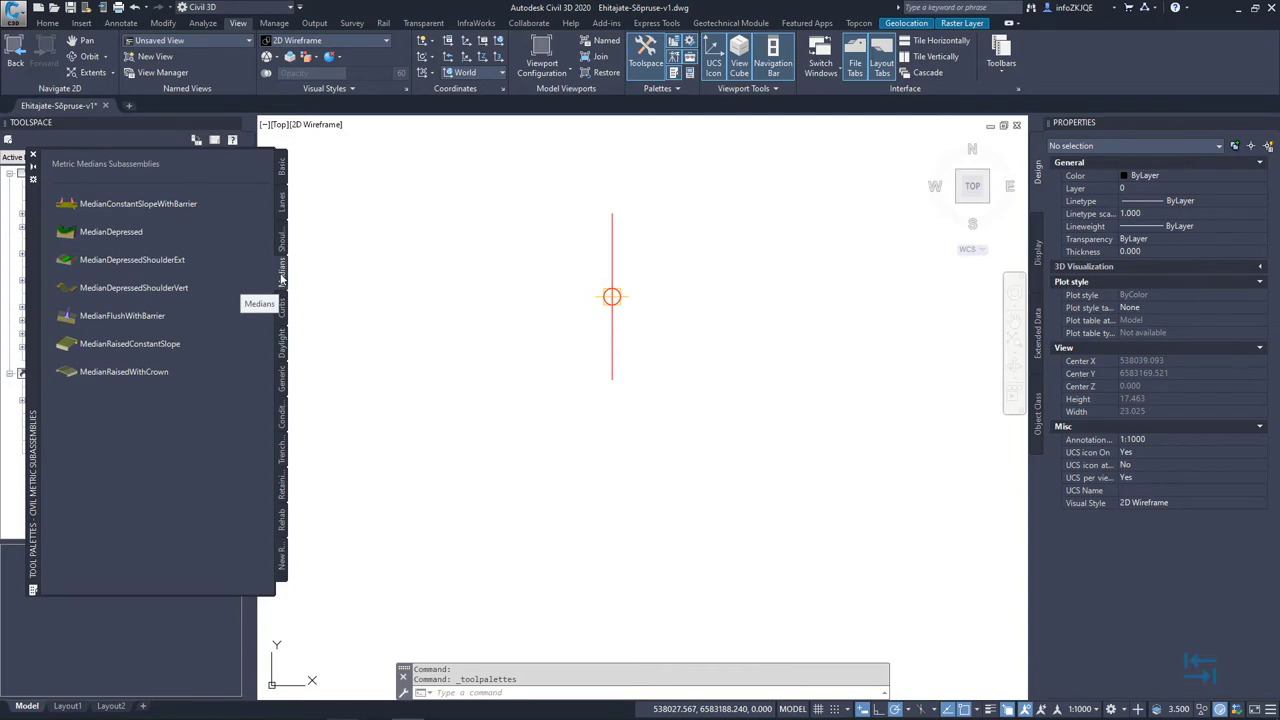
left_click(122, 316)
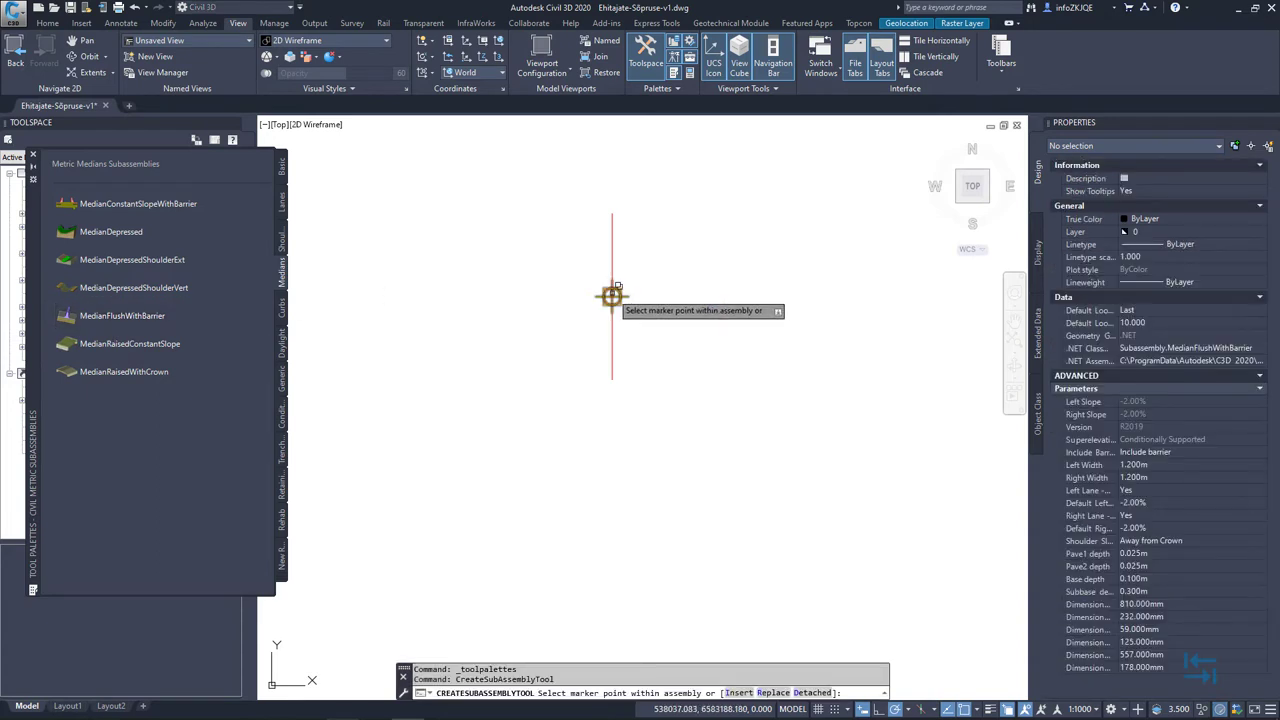
scroll(613, 290, "up", 5)
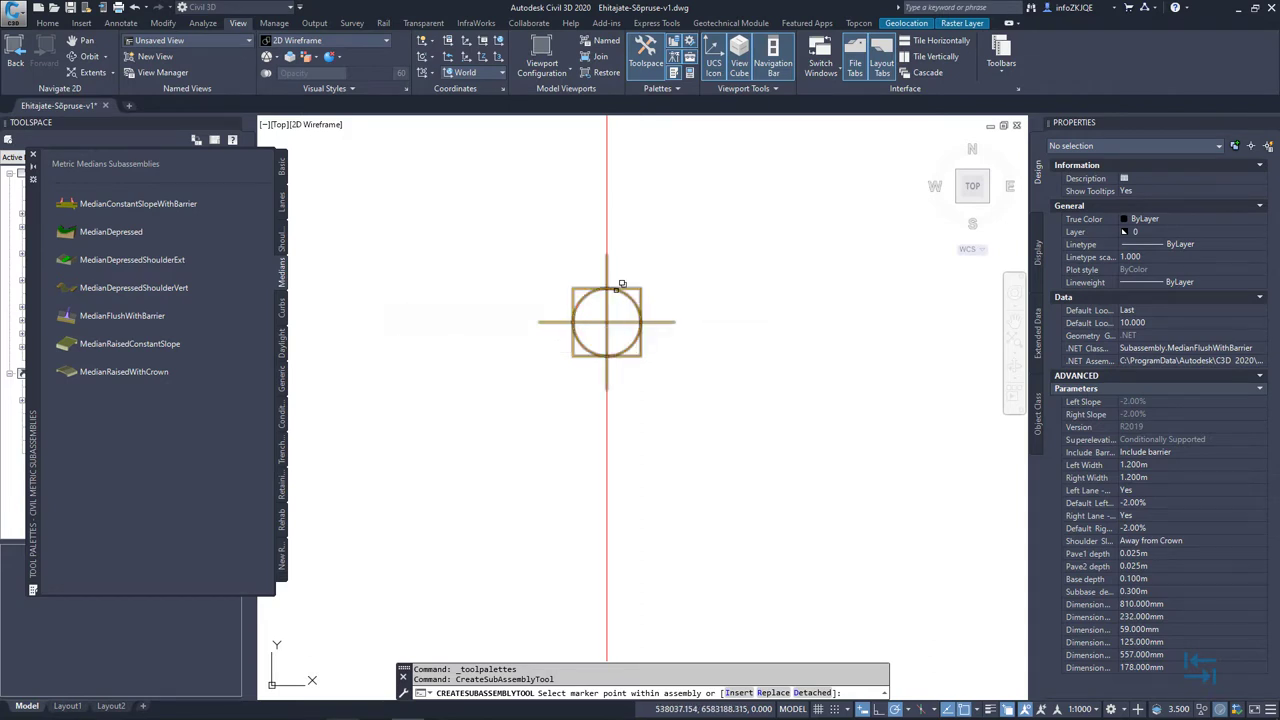
left_click(620, 284)
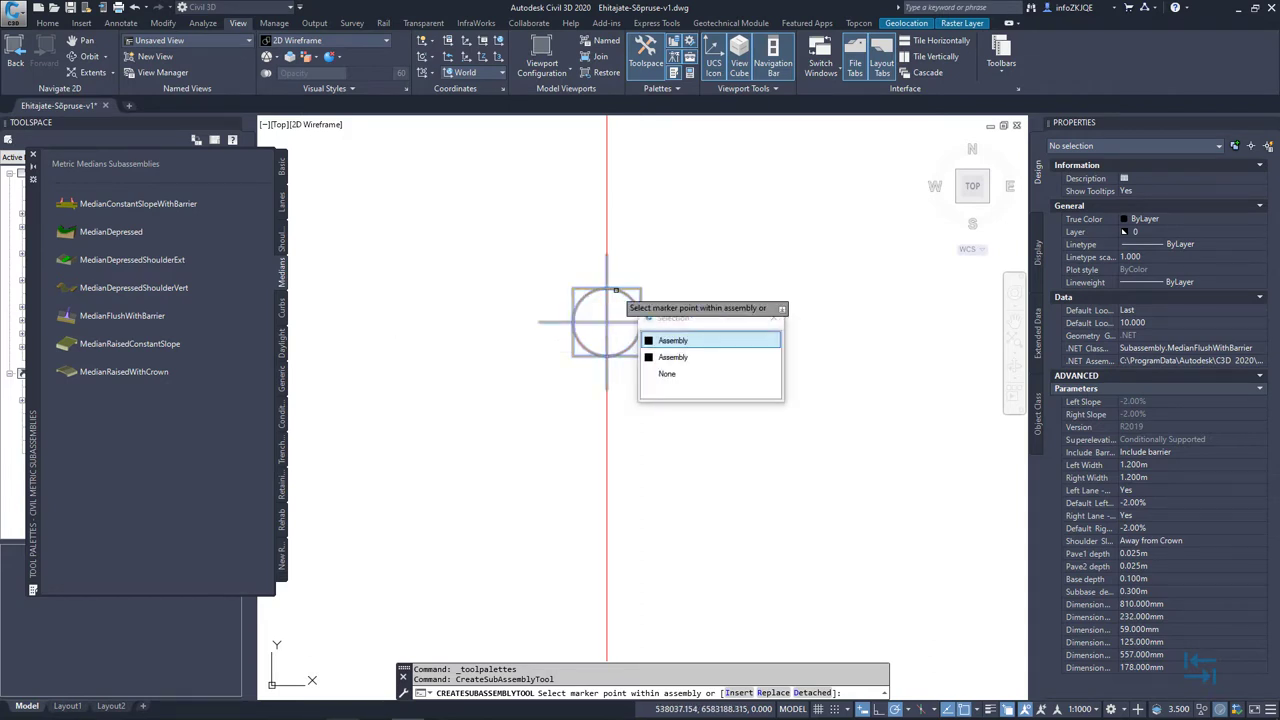
left_click(674, 342)
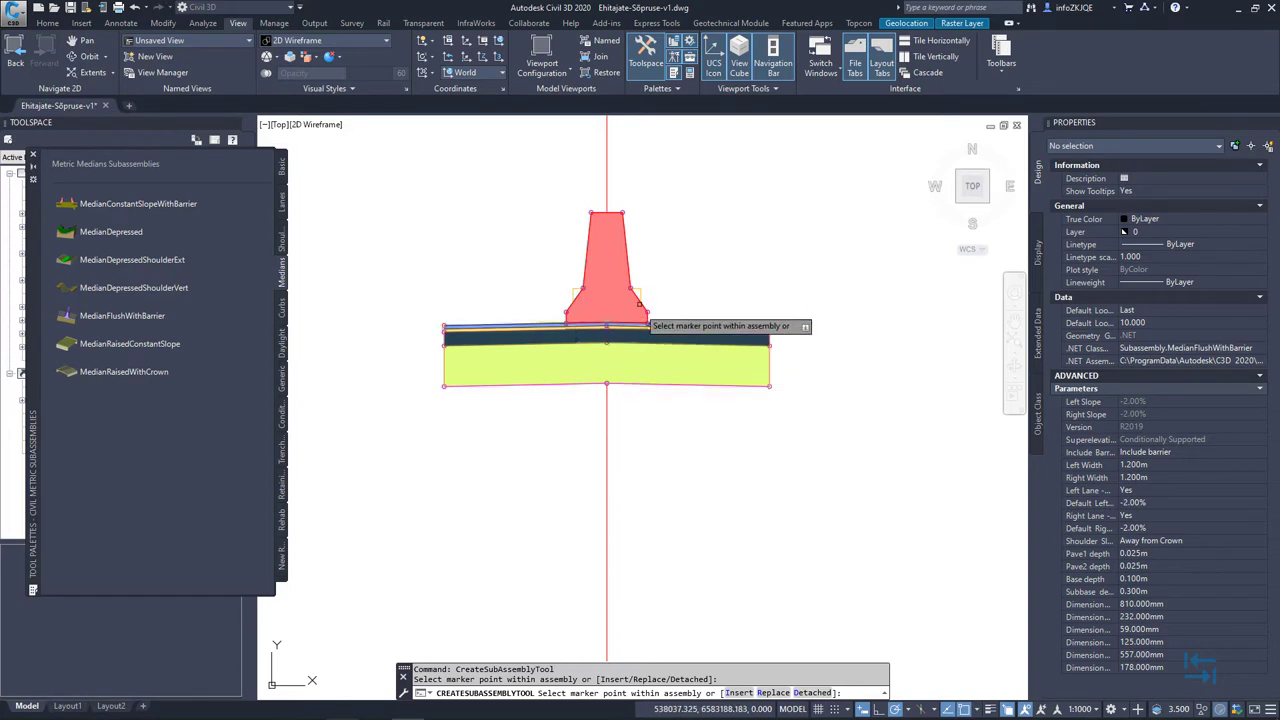
left_click(640, 305)
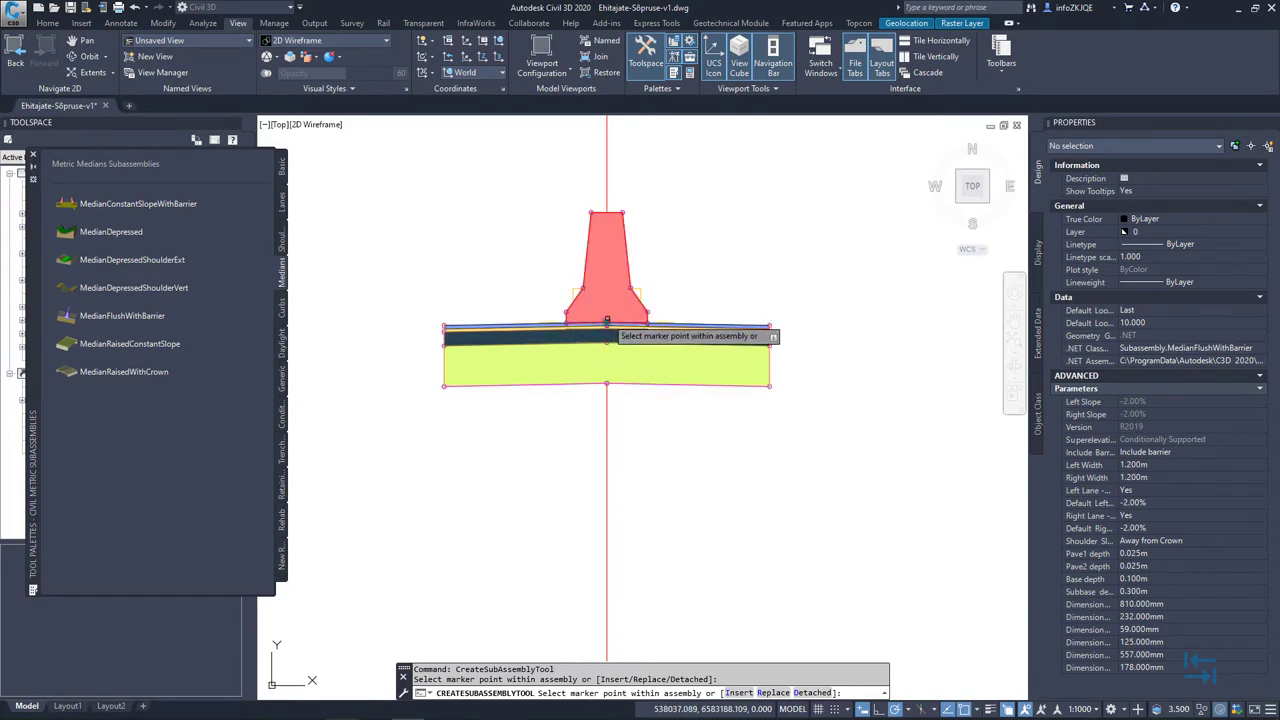
key("Escape")
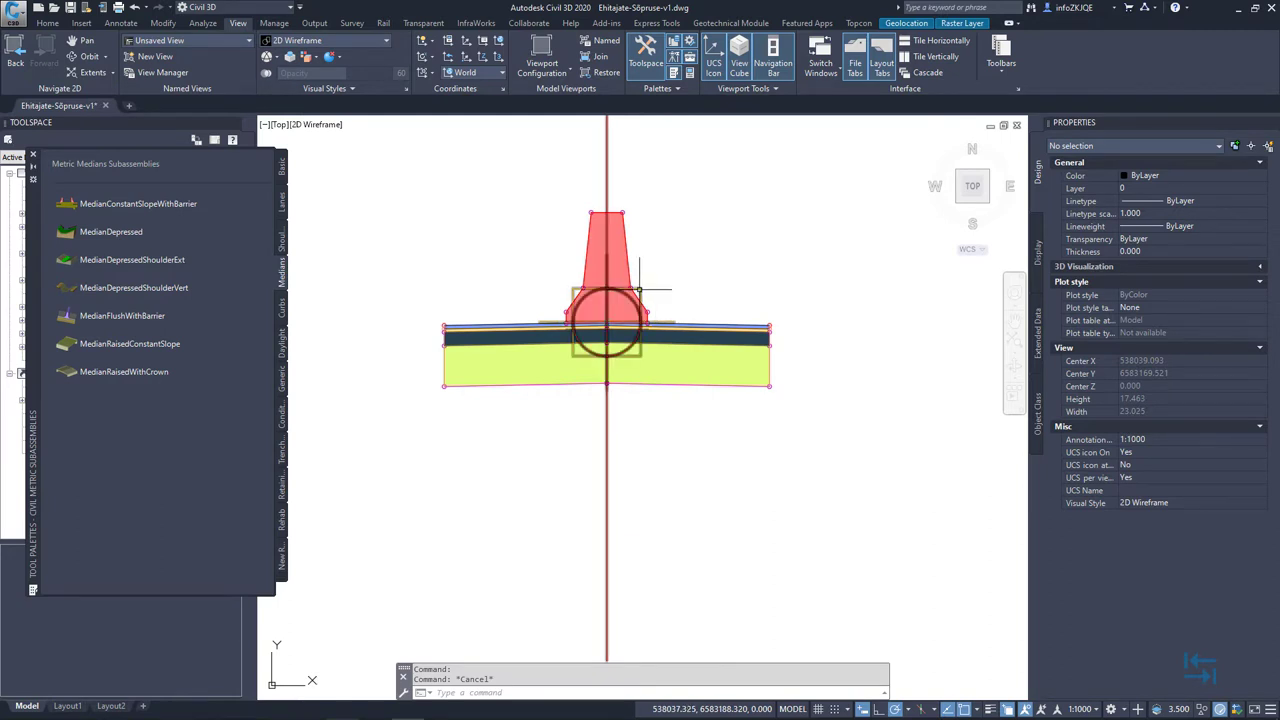
left_click(607, 173)
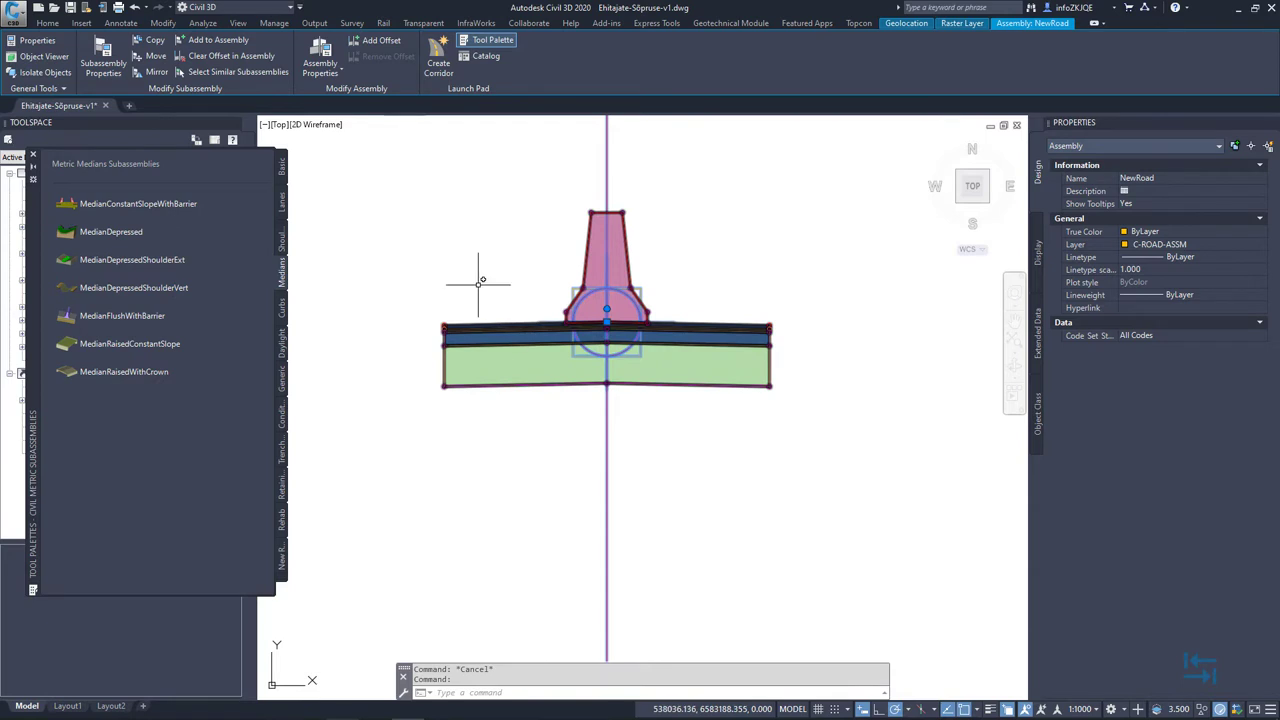
key("Escape")
- Check the width, slope and barrier parameters of the central median in the existing four-lane assembly below
scroll(686, 456, "down", 5)
middle_click_drag(735, 513, 686, 371)
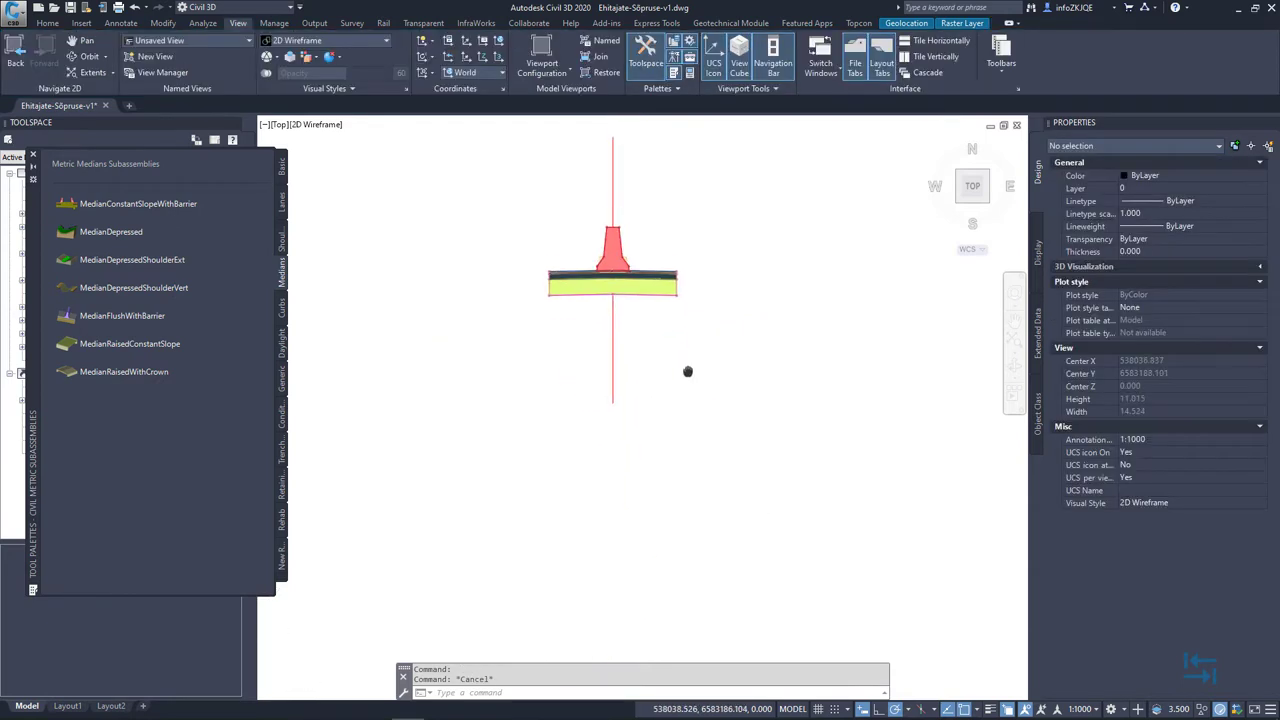
scroll(700, 420, "down", 2)
middle_click_drag(700, 420, 680, 291)
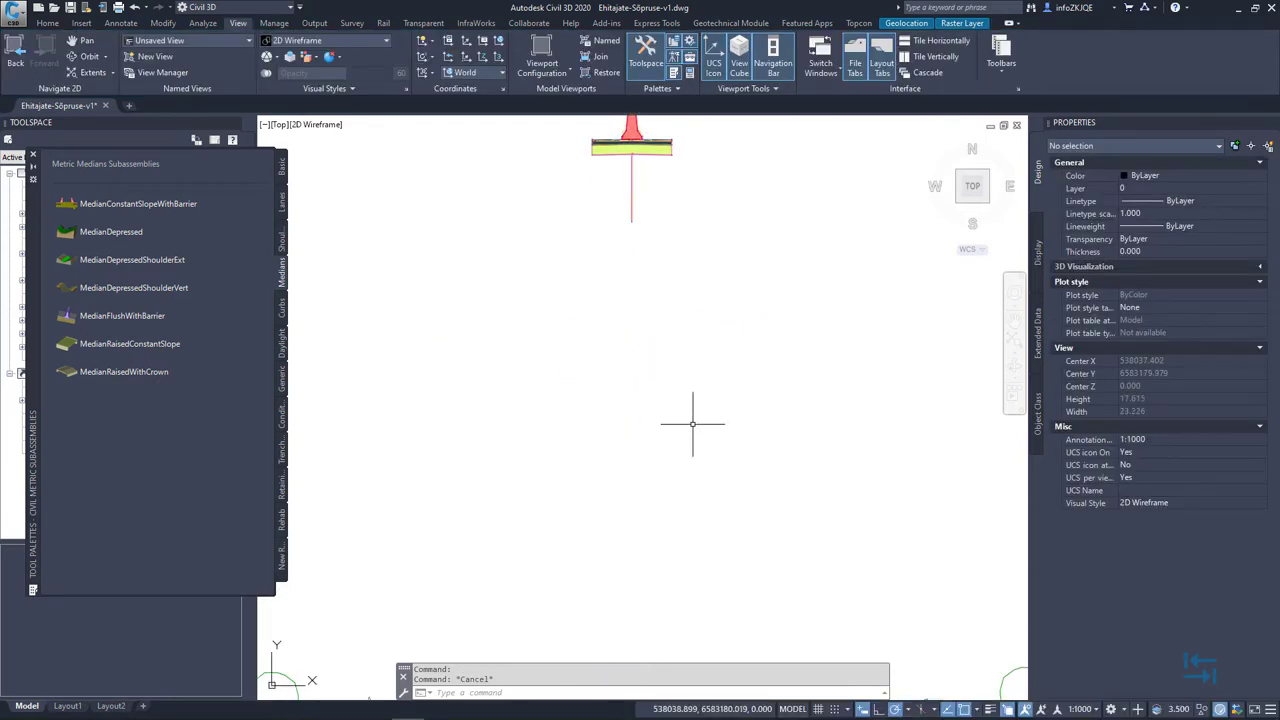
scroll(694, 429, "down", 2)
middle_click_drag(694, 429, 683, 368)
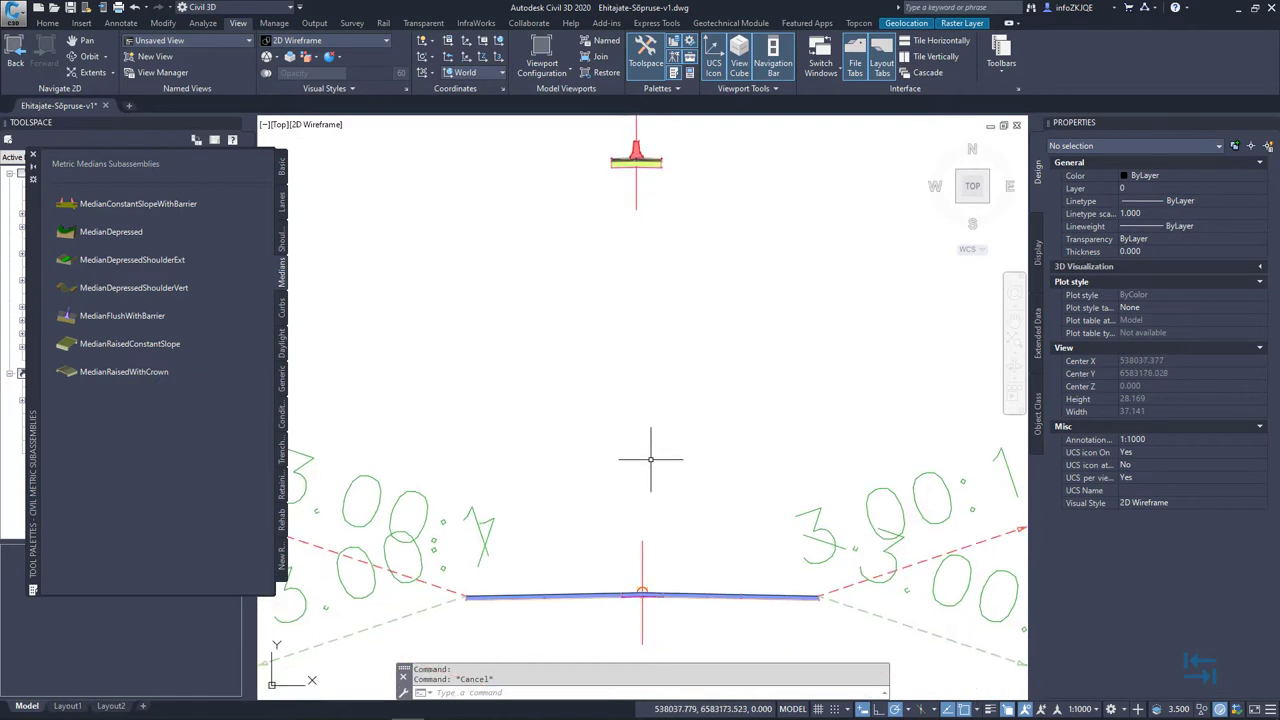
left_click(650, 596)
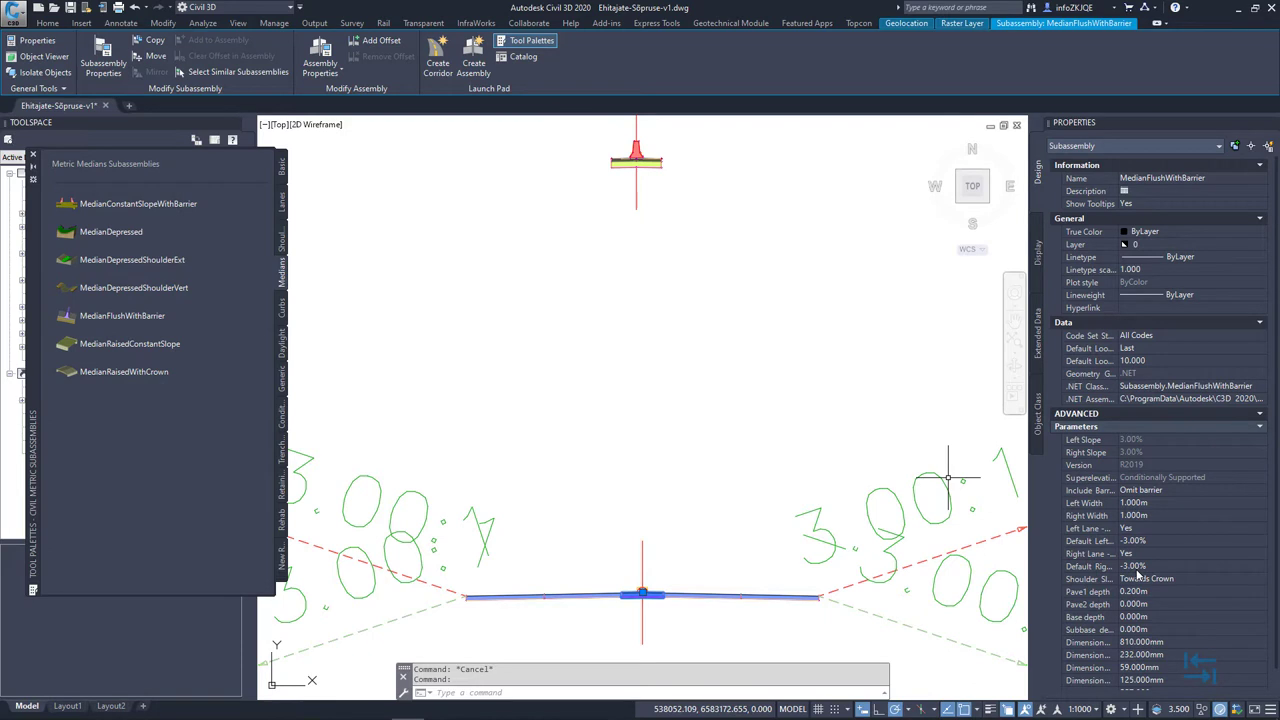
key("Escape")
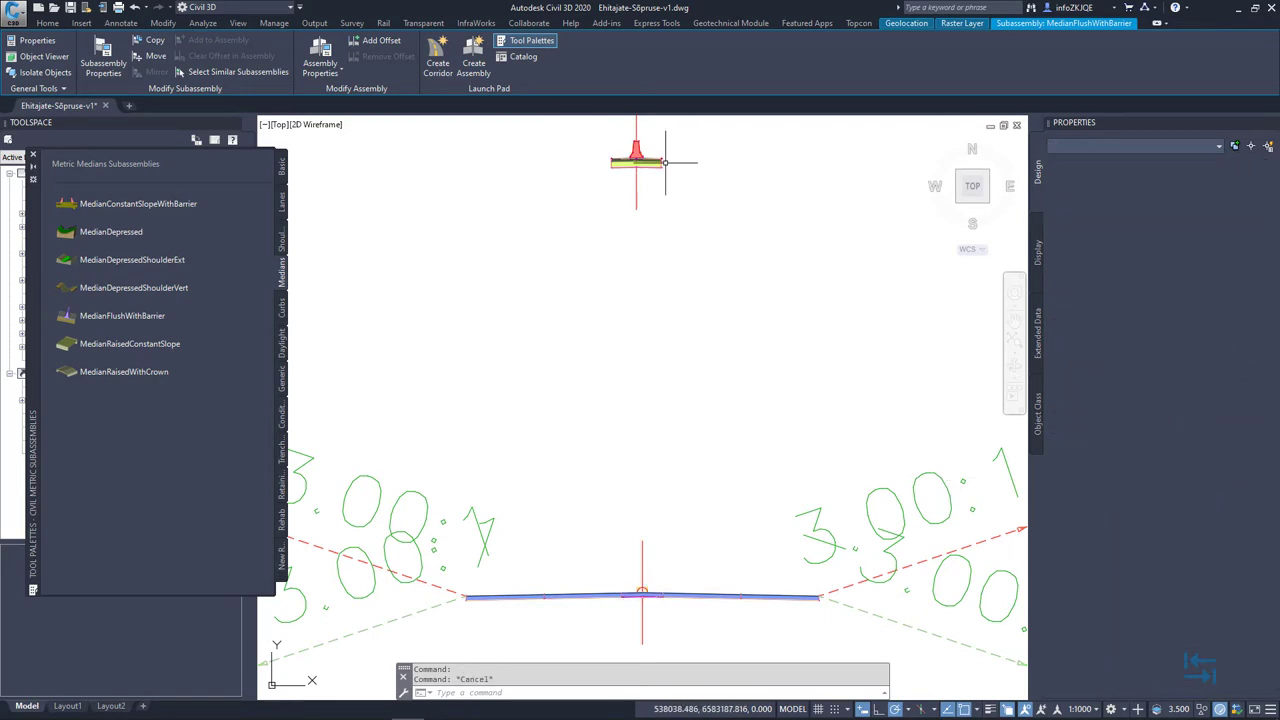
- Set both the left and right widths of the NewRoad median to 1 m
middle_click_drag(660, 152, 672, 365)
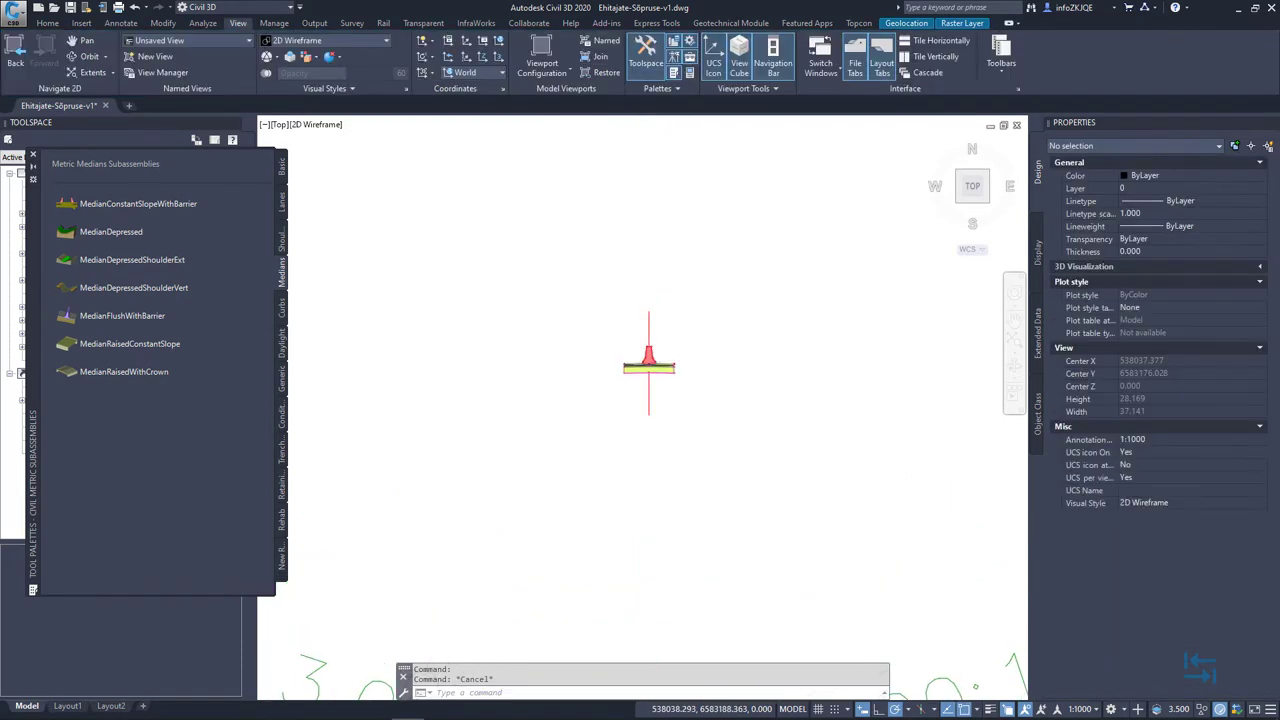
scroll(660, 379, "up", 5)
left_click(651, 358)
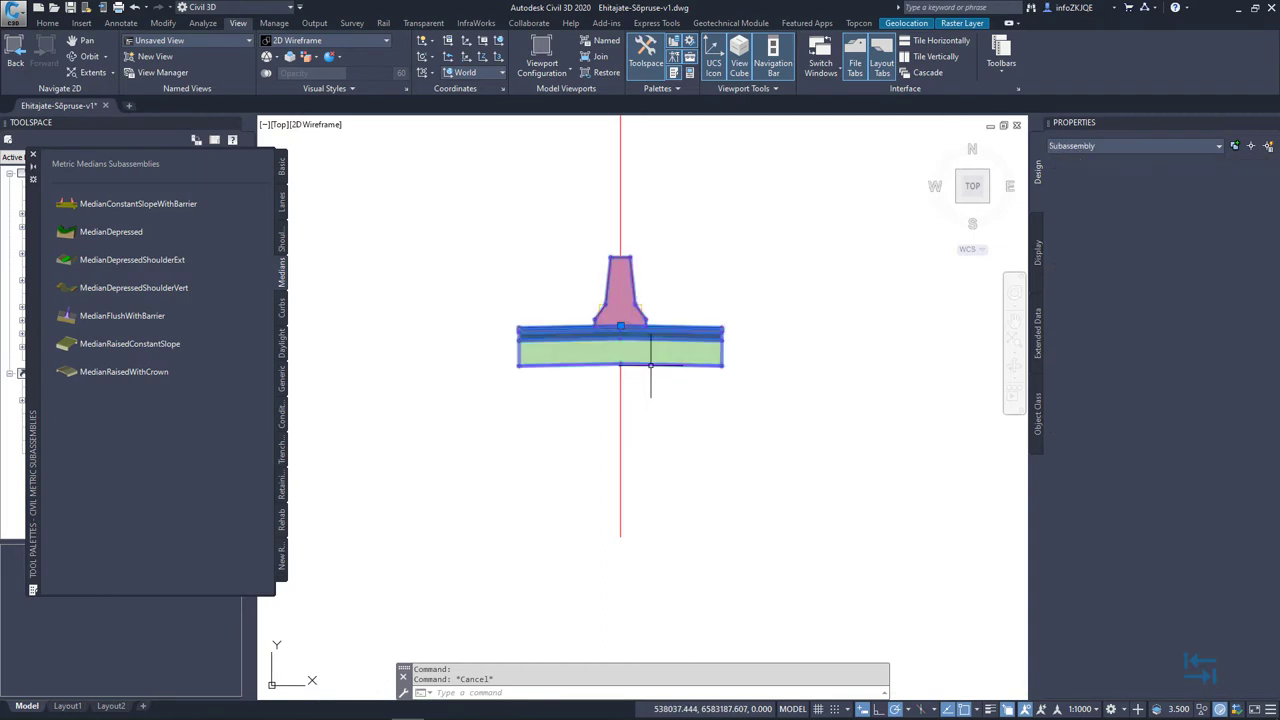
left_click(1166, 503)
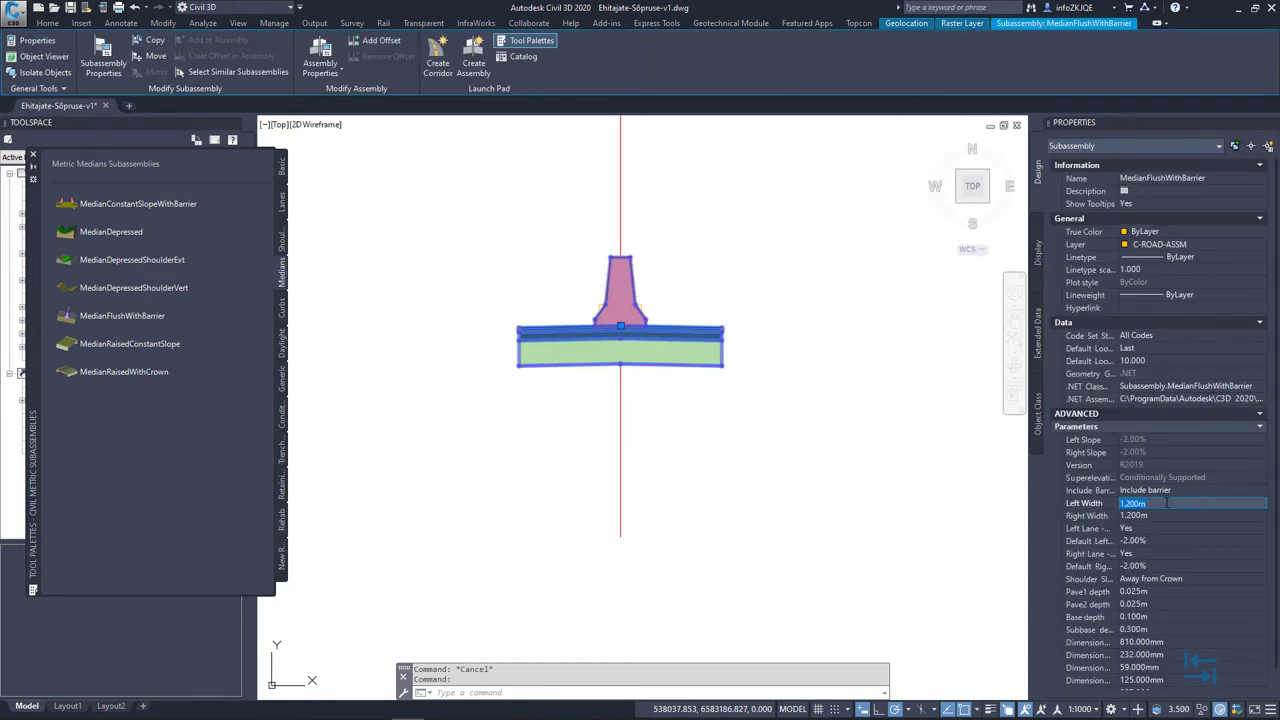
type("1")
key("Return")
- Set the default left and right slopes of the NewRoad median to -3%
left_click(1152, 540)
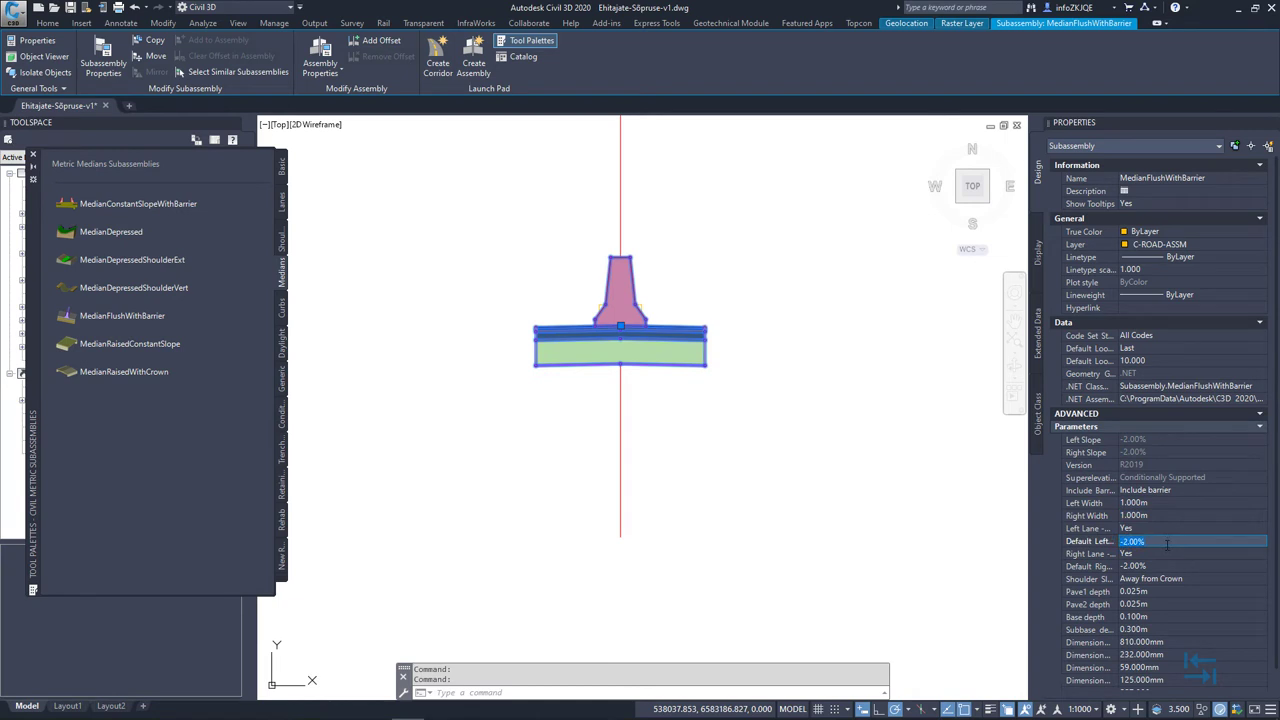
left_click(1160, 566)
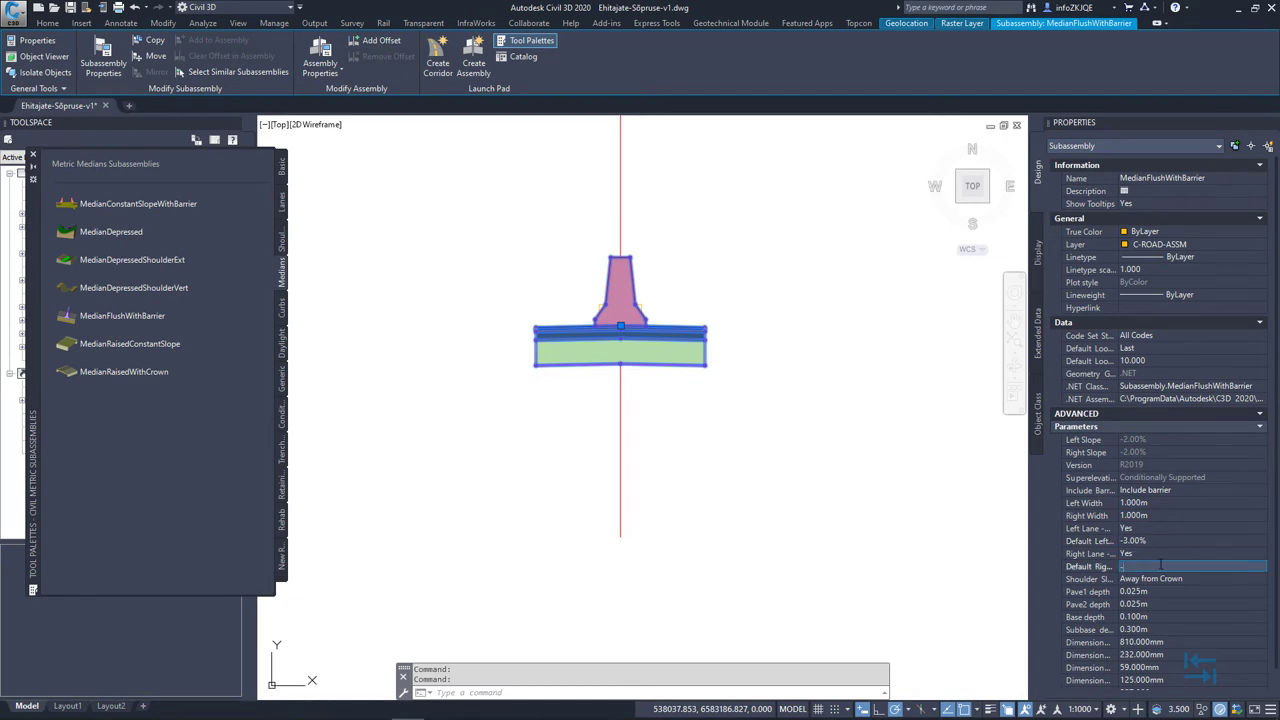
type("-3")
left_click(1170, 541)
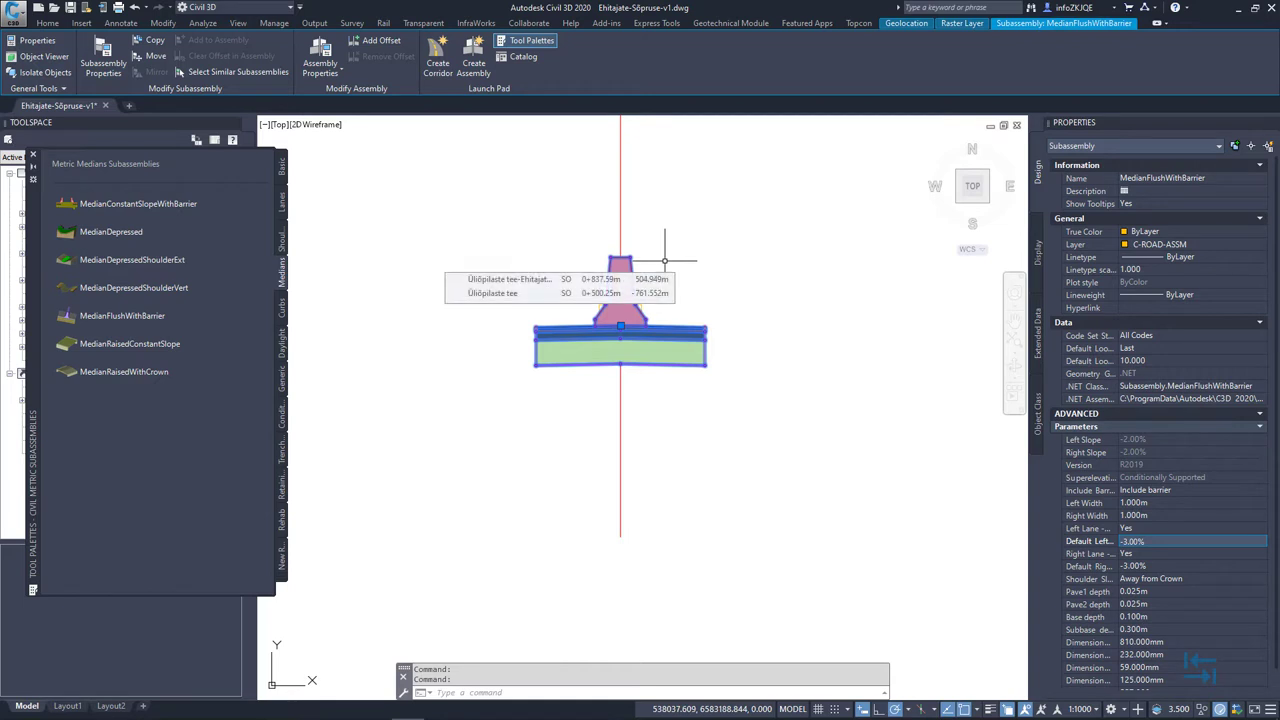
key("Escape")
- Attach a LaneSuperelevationAOR subassembly to the top outer marker point on the right edge of the NewRoad median
scroll(694, 266, "down", 4)
middle_click_drag(811, 343, 638, 375)
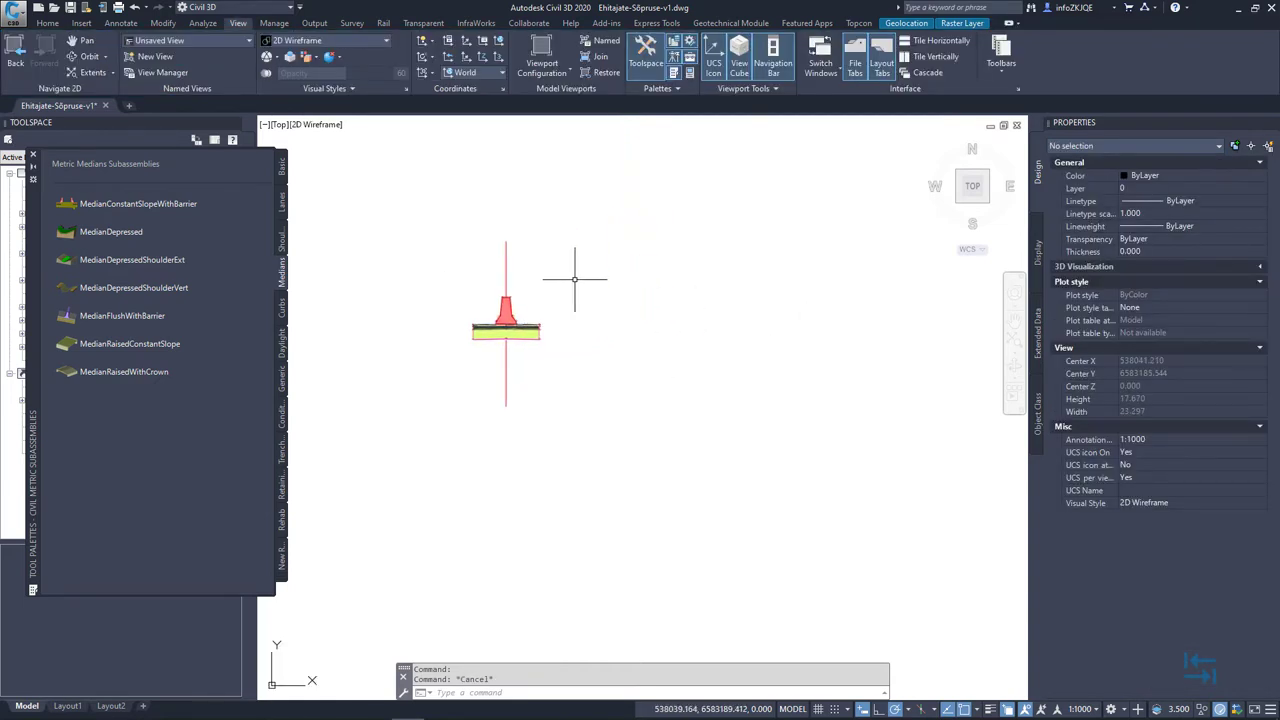
left_click(283, 205)
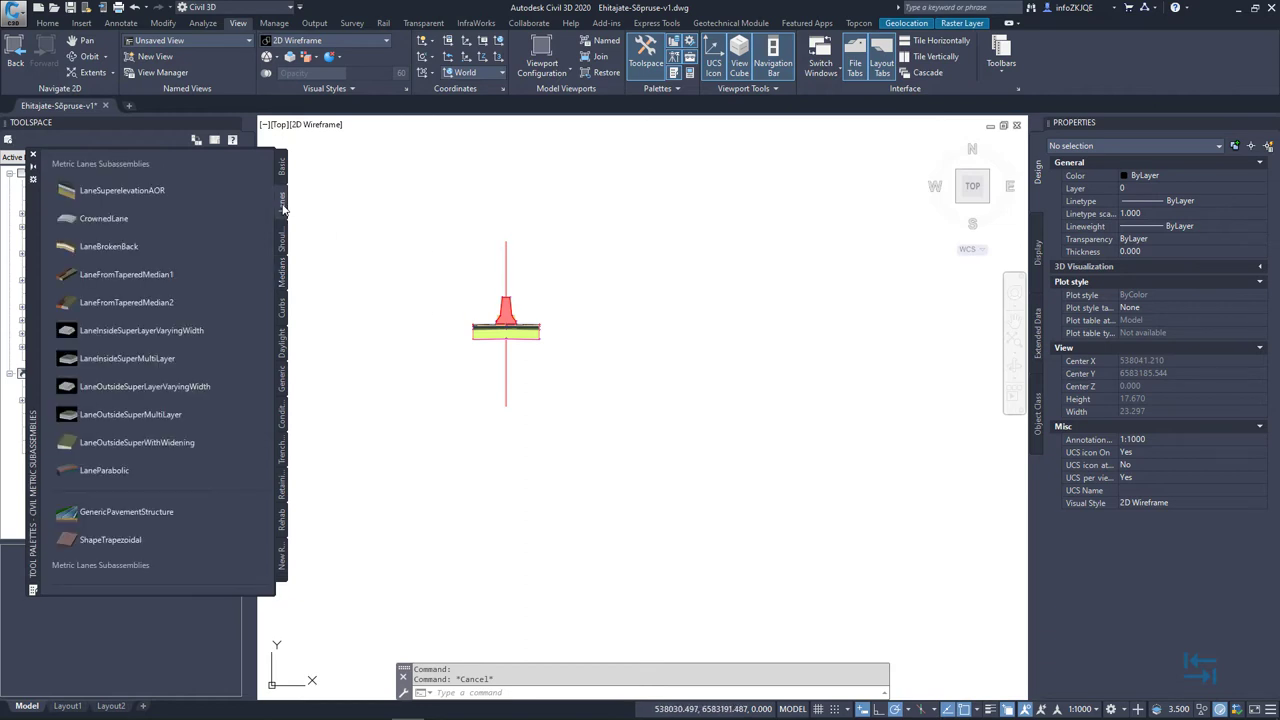
left_click(156, 191)
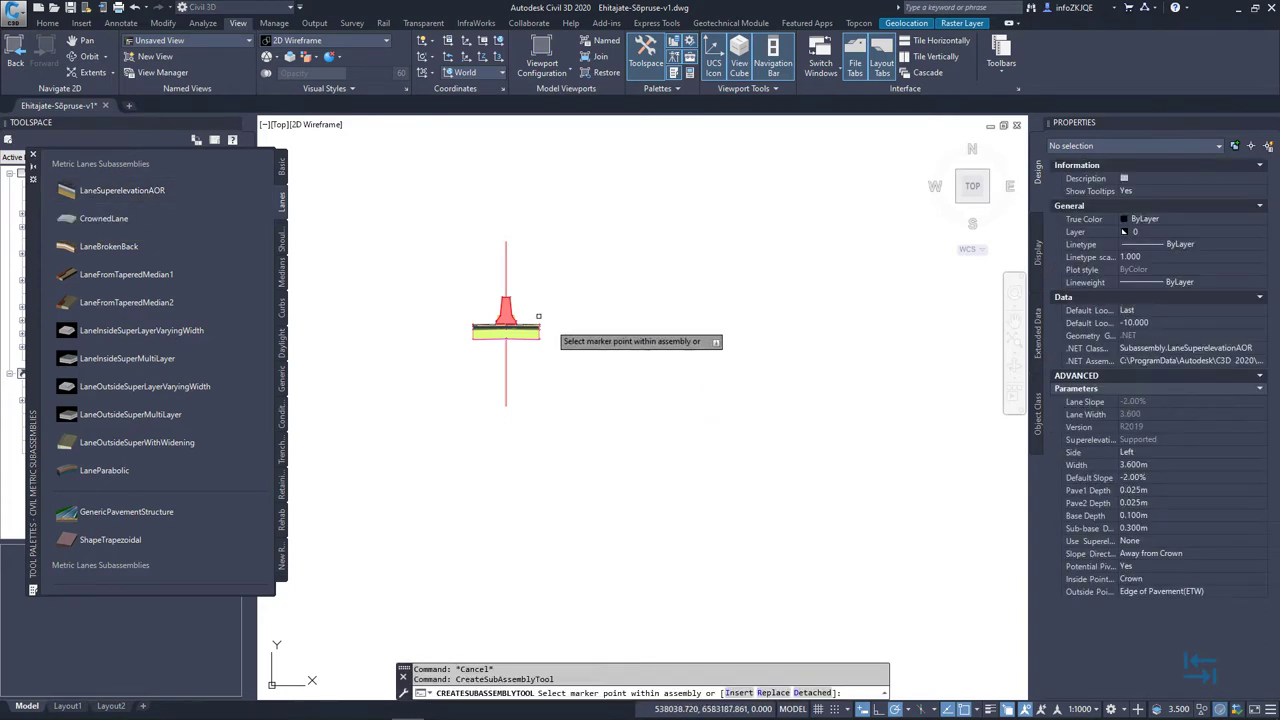
scroll(543, 347, "up", 10)
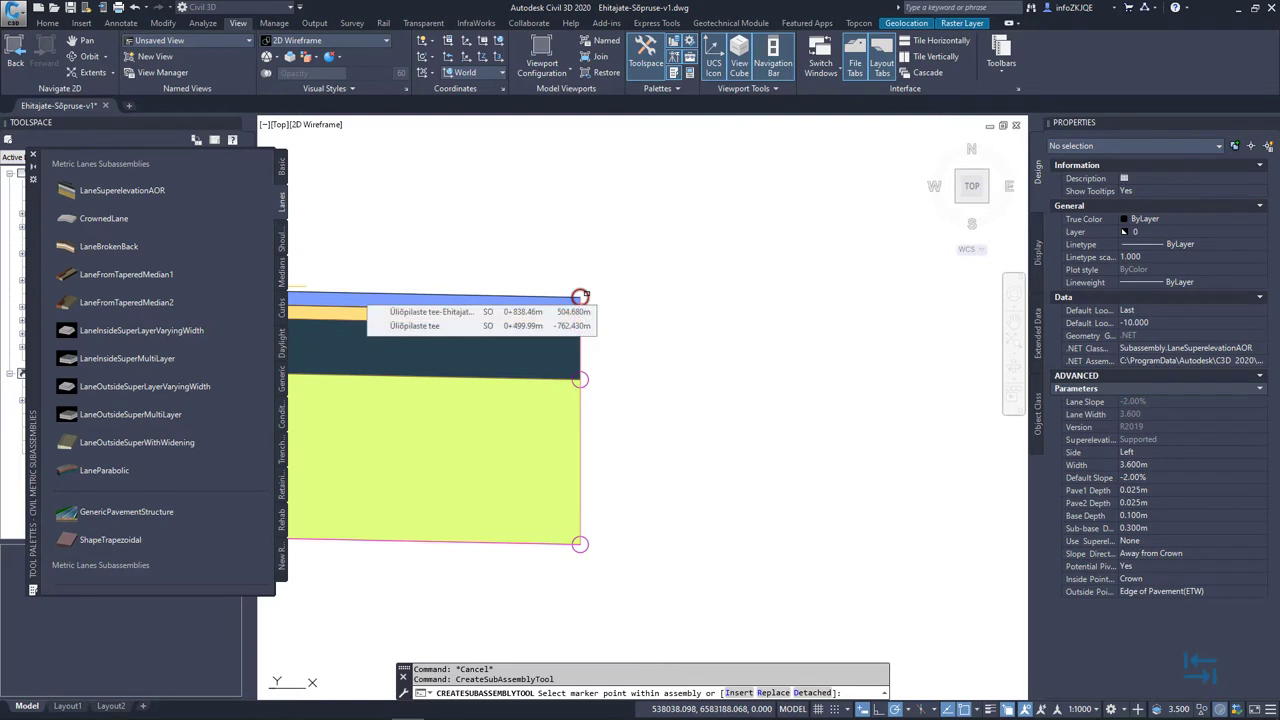
left_click(580, 297)
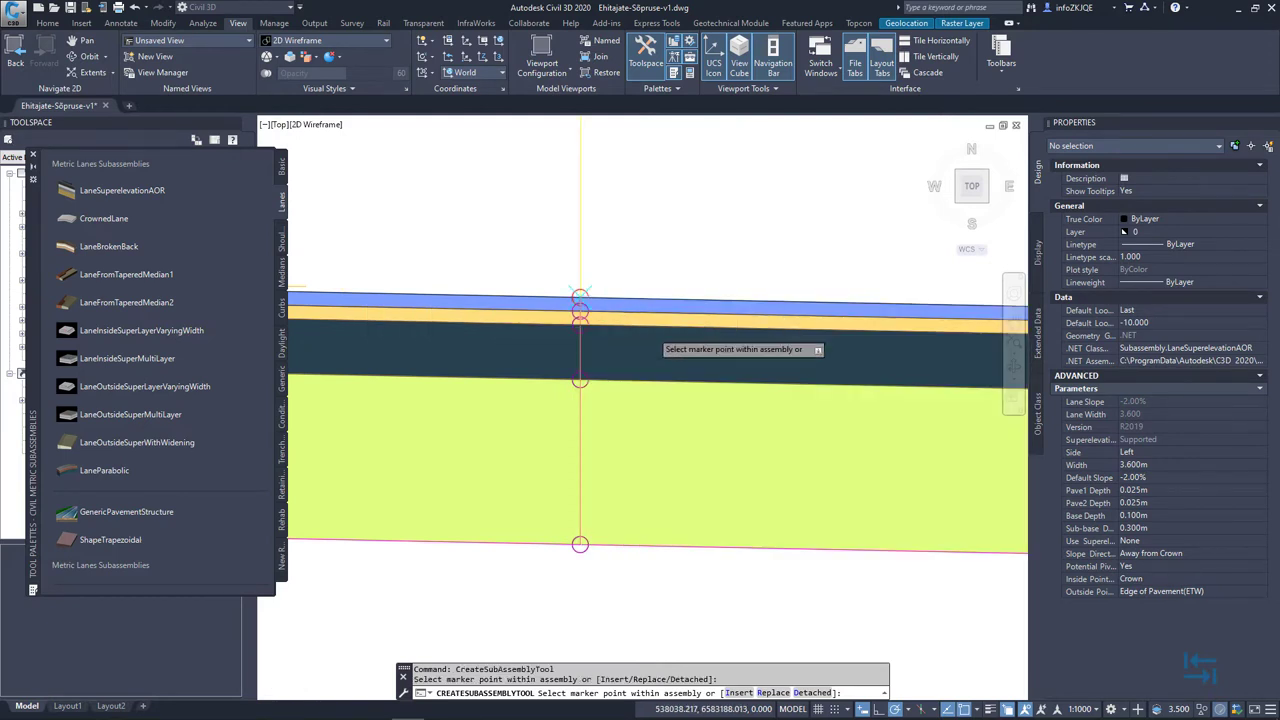
scroll(578, 350, "down", 5)
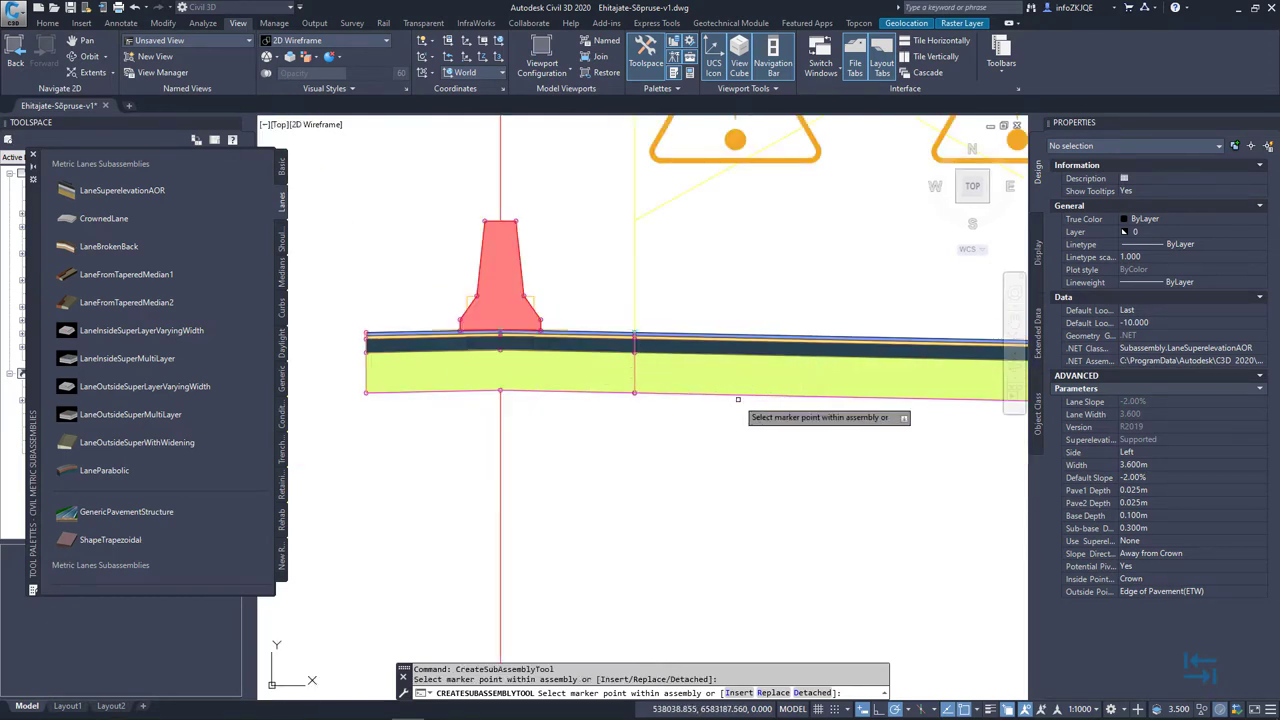
middle_click_drag(740, 400, 605, 385)
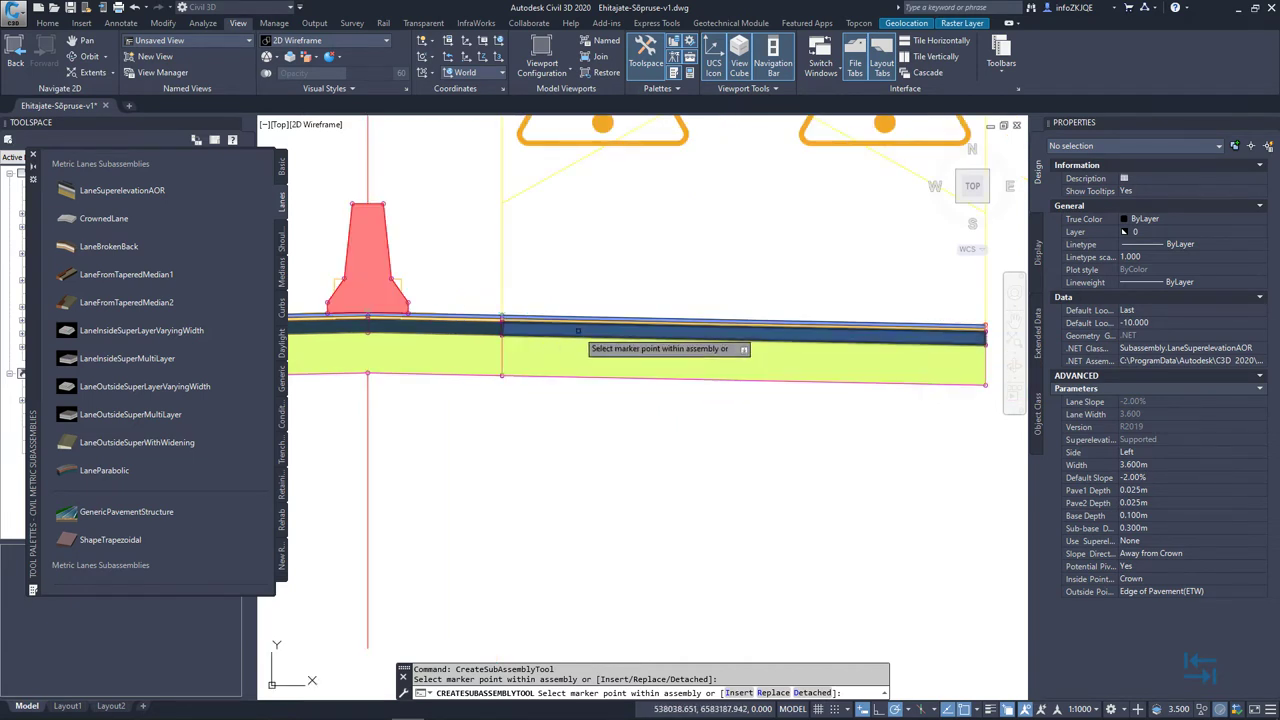
scroll(640, 345, "down", 2)
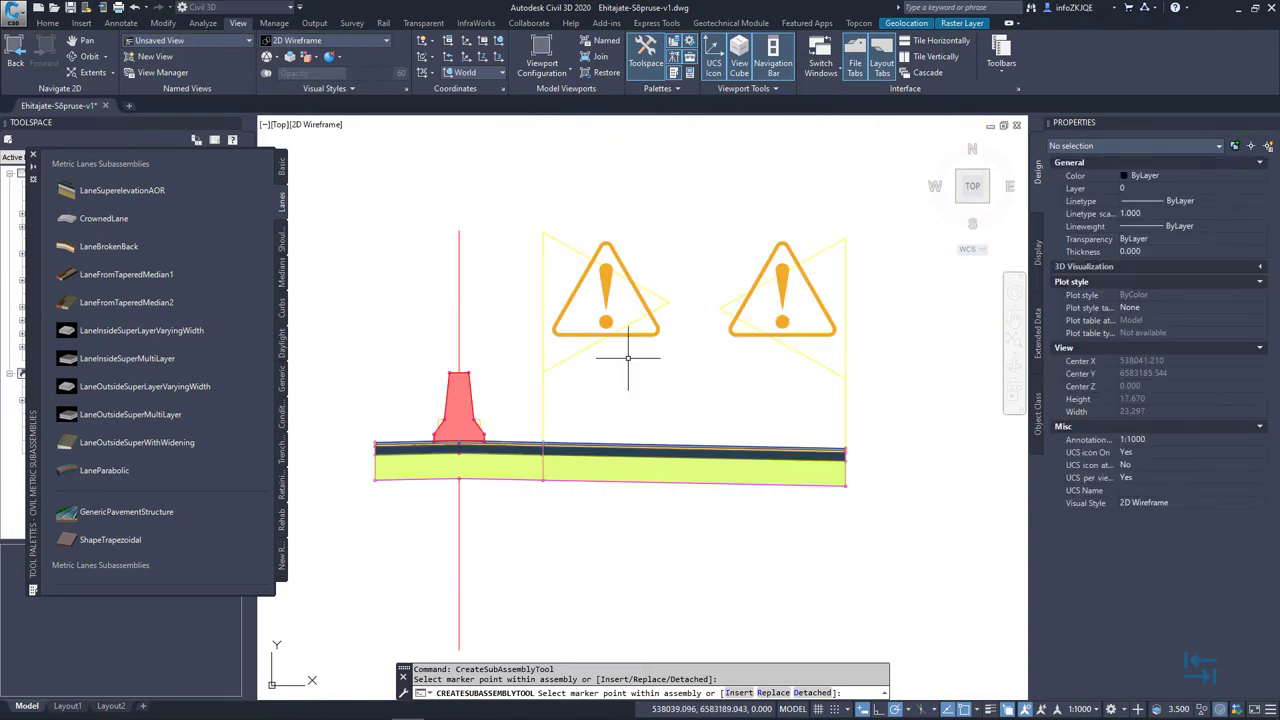
key("Escape")
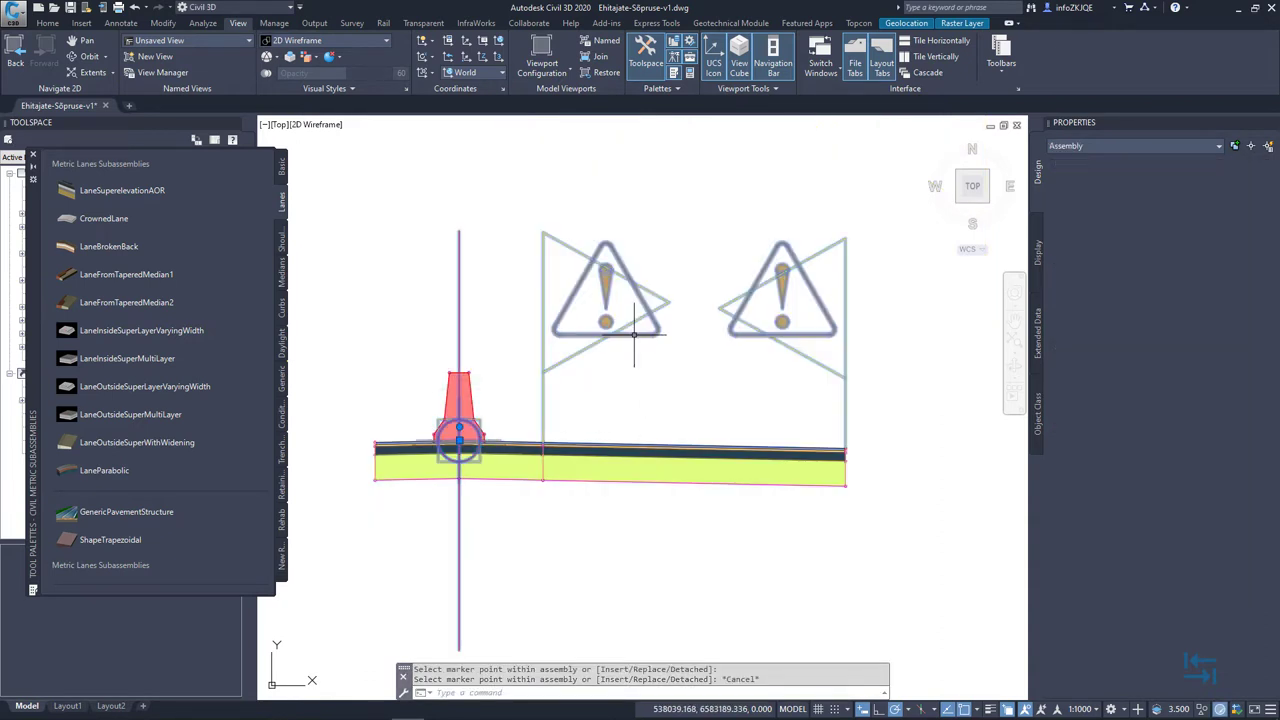
- Inspect the warning symbols above the NewRoad assembly and the parameters of its right lane
left_click(632, 338)
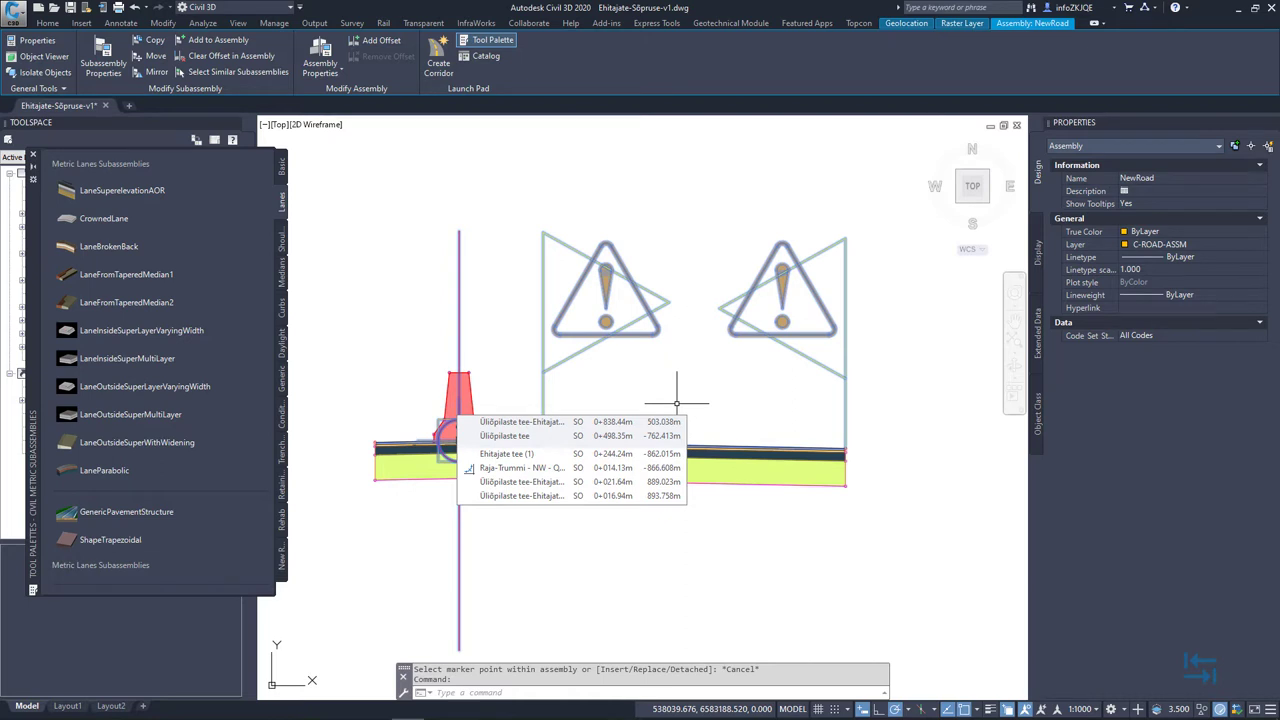
left_click(668, 456)
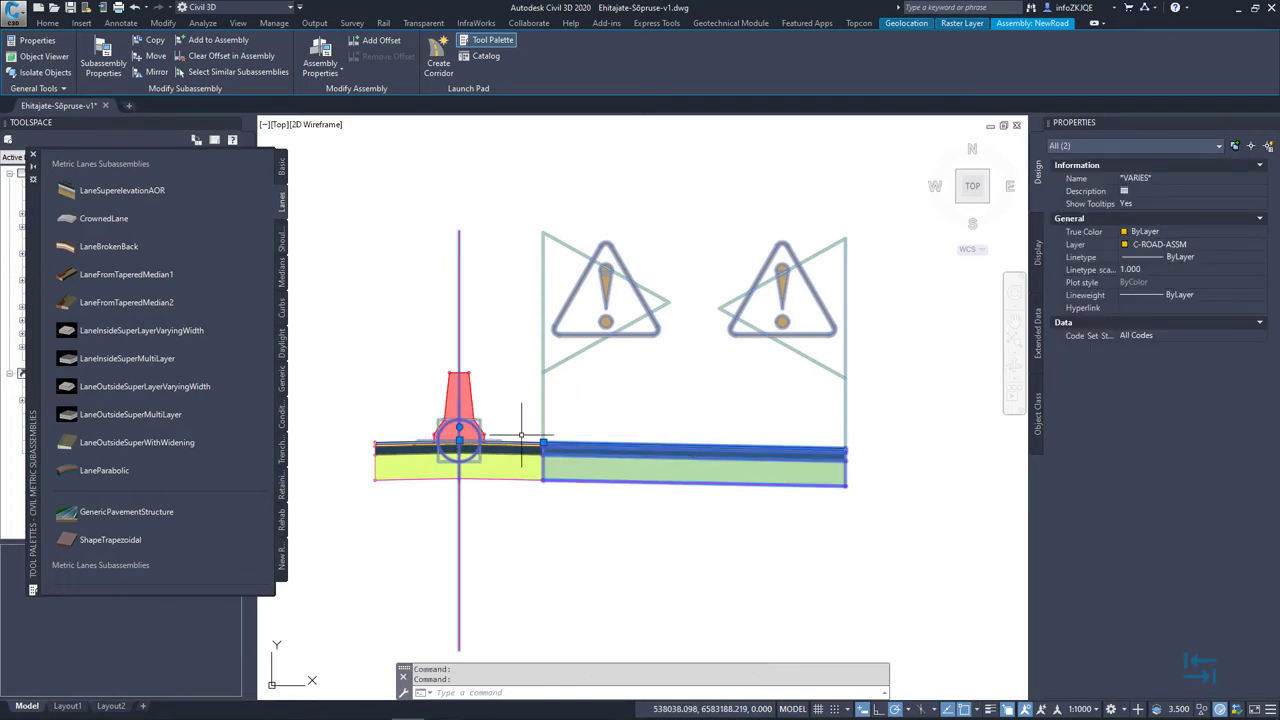
left_click(395, 448)
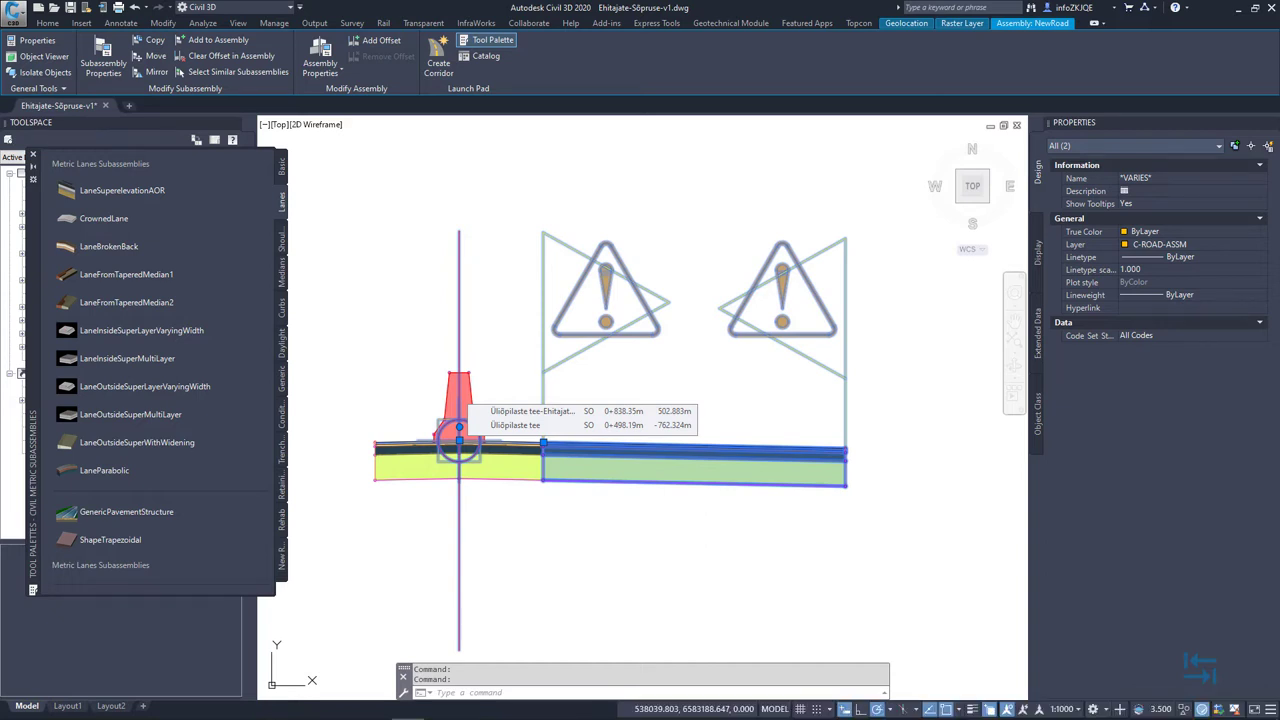
key("Escape")
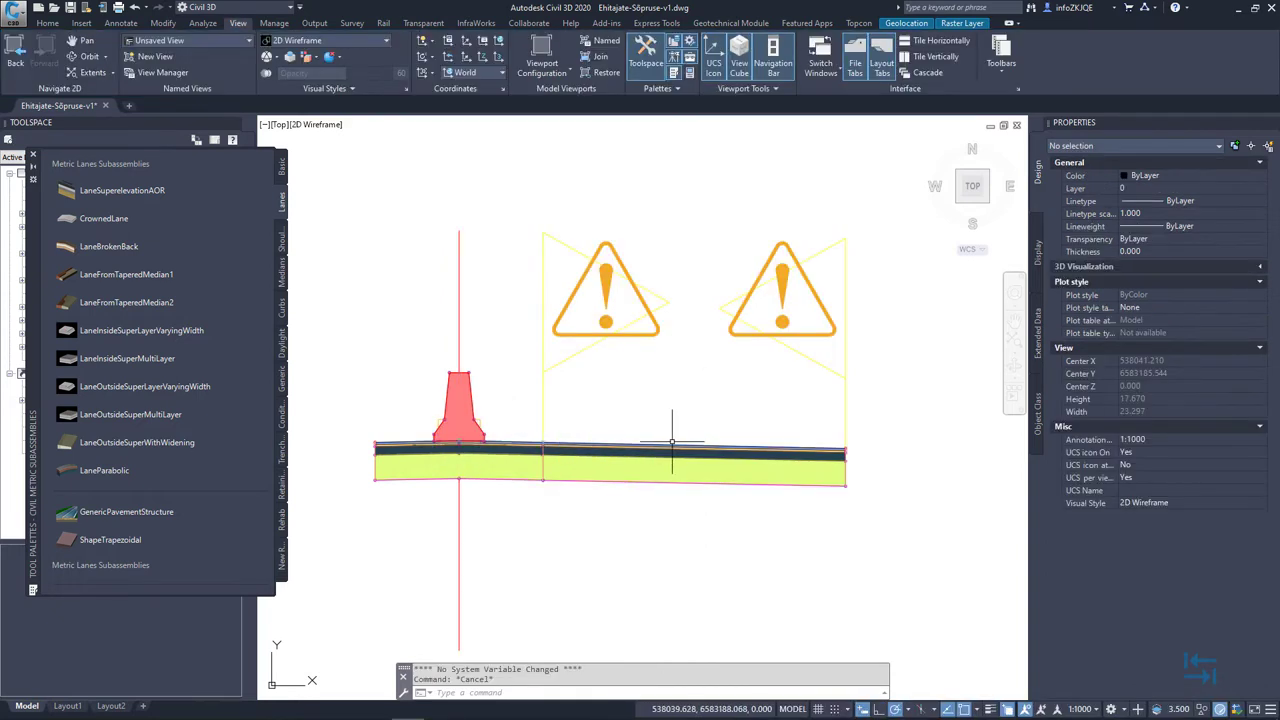
left_click(672, 446)
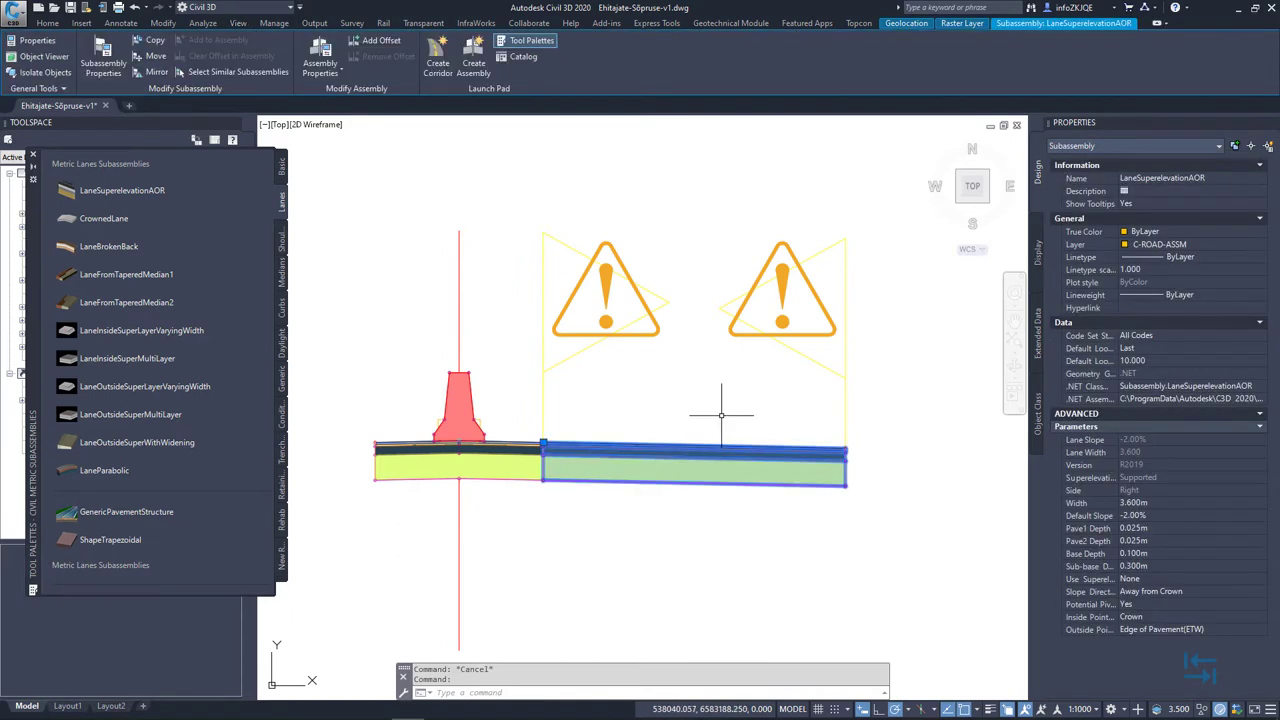
- Set the Potential Pivot parameter of the NewRoad lane adjoining the median to No
left_click(1130, 605)
left_click(1132, 606)
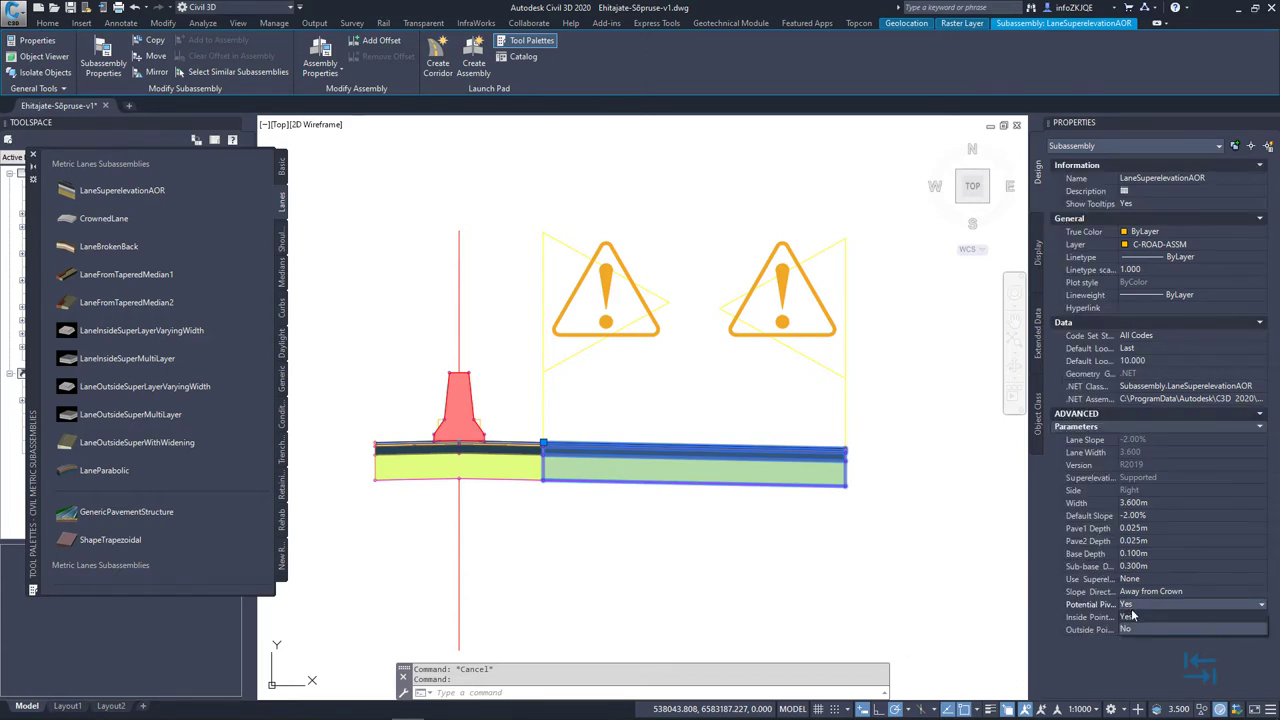
left_click(1128, 627)
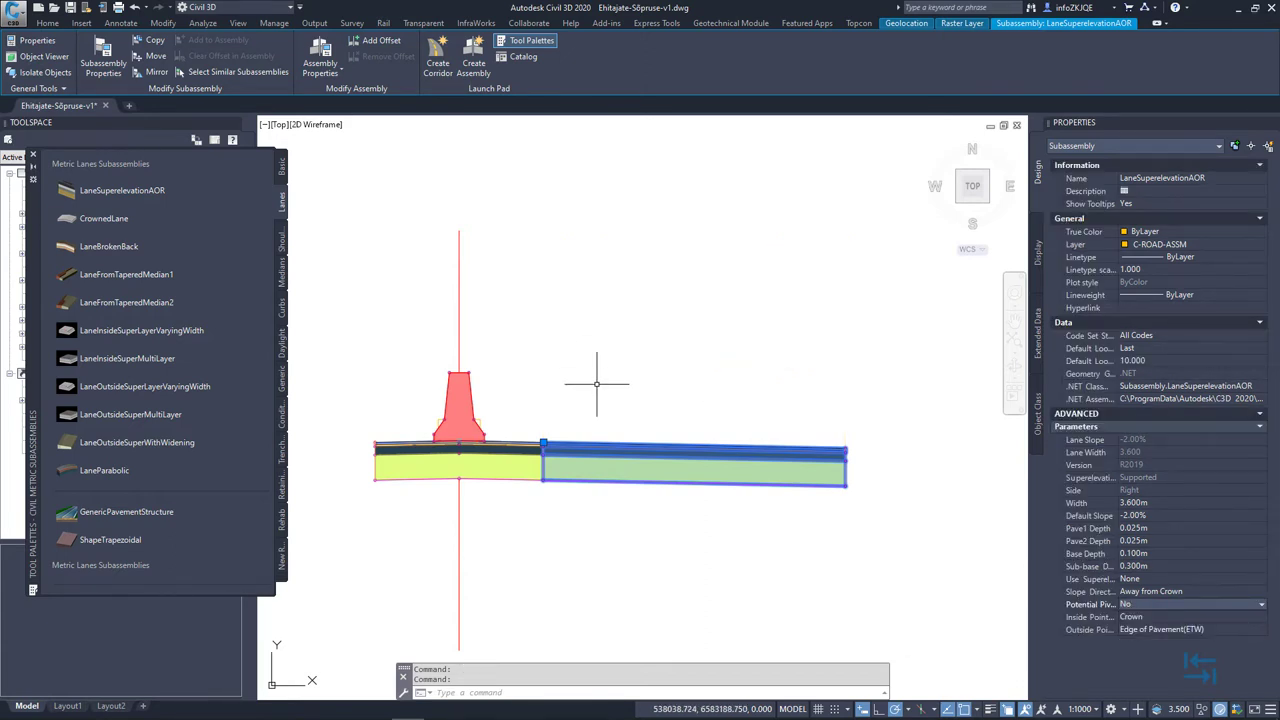
key("Escape")
- Attach a second LaneSuperelevationAOR subassembly to the top outer marker point of the first right lane of NewRoad
scroll(721, 296, "down", 2)
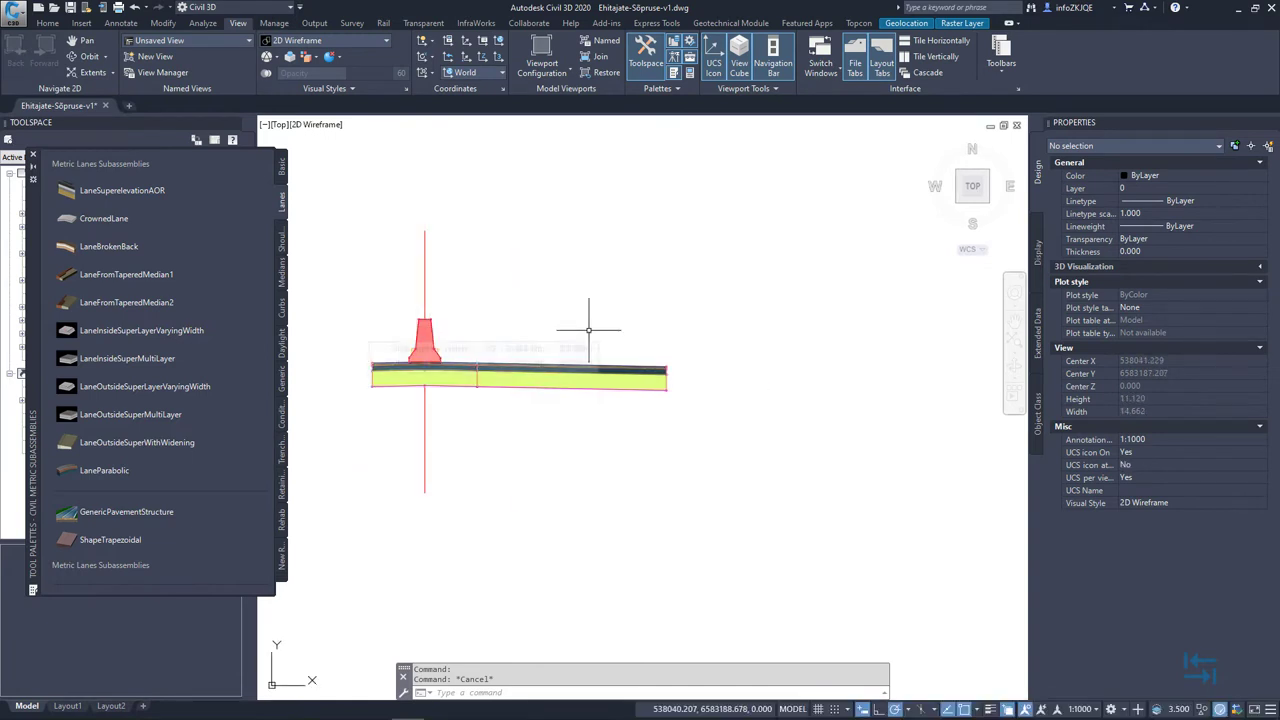
left_click(120, 195)
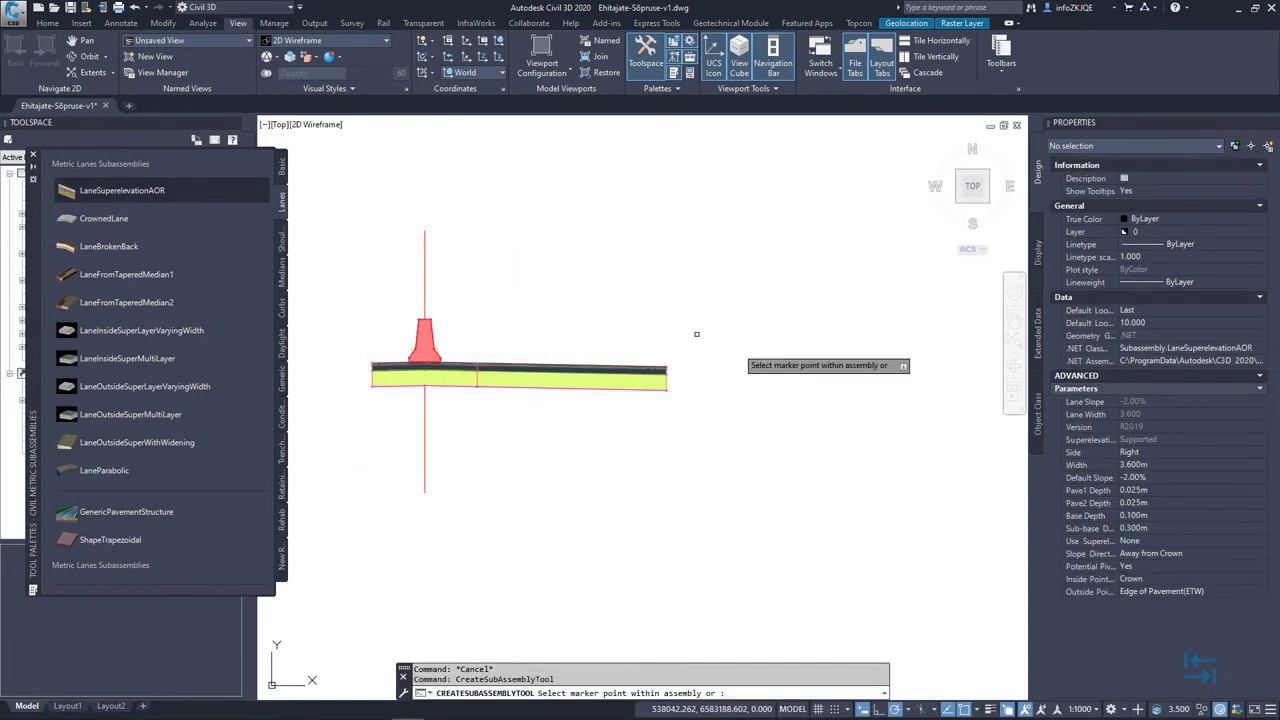
scroll(603, 384, "up", 5)
scroll(612, 312, "down", 4)
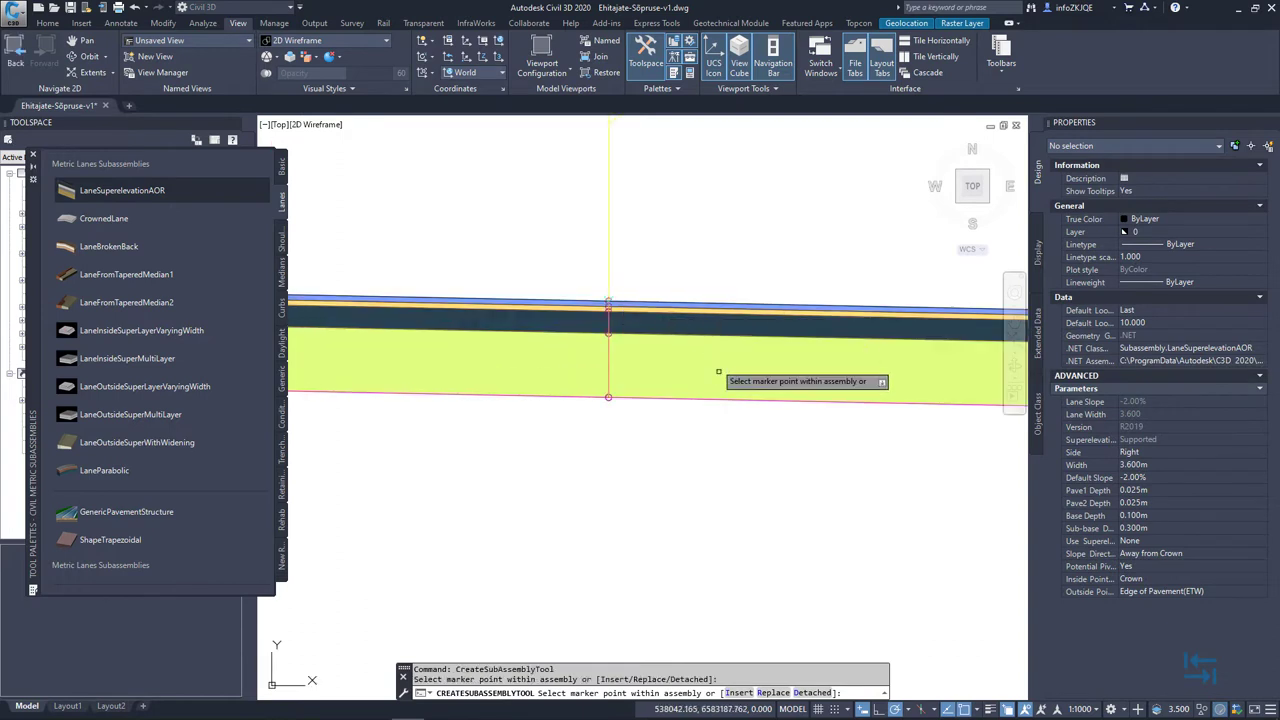
key("Escape")
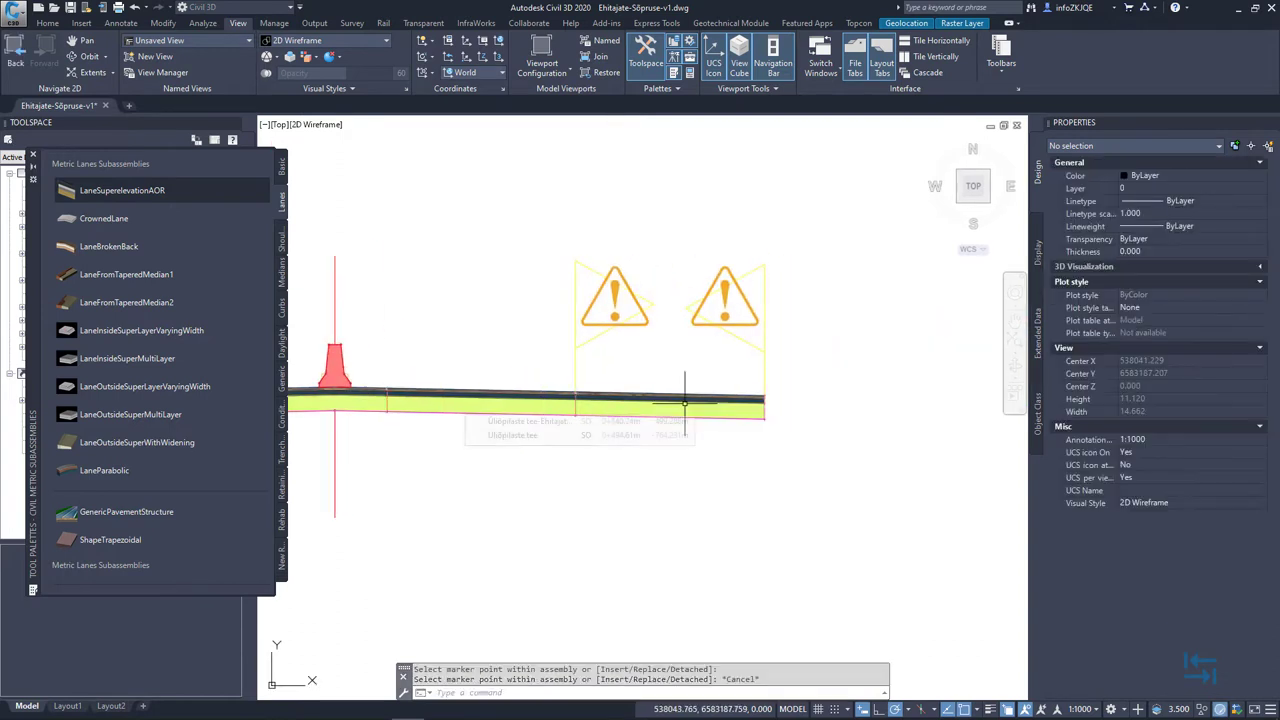
- Set the Potential Pivot parameter of the outer right lane of NewRoad to No
left_click(685, 403)
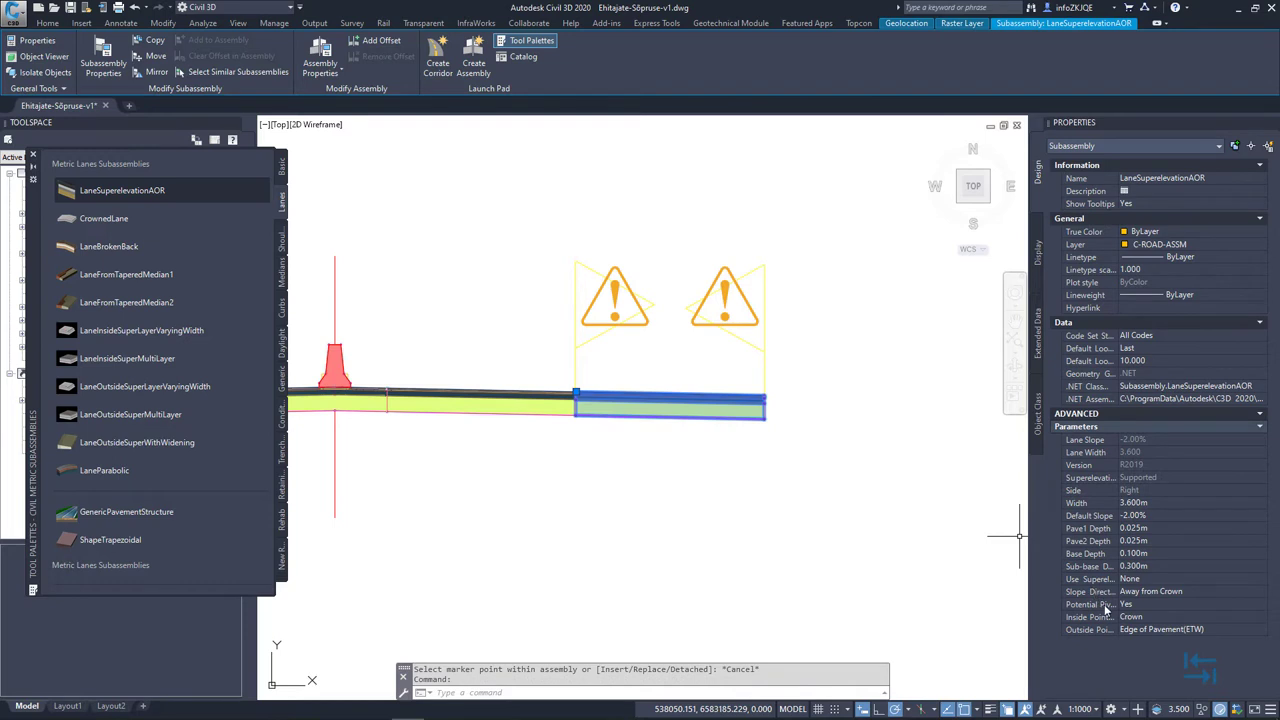
left_click(1126, 605)
left_click(1132, 605)
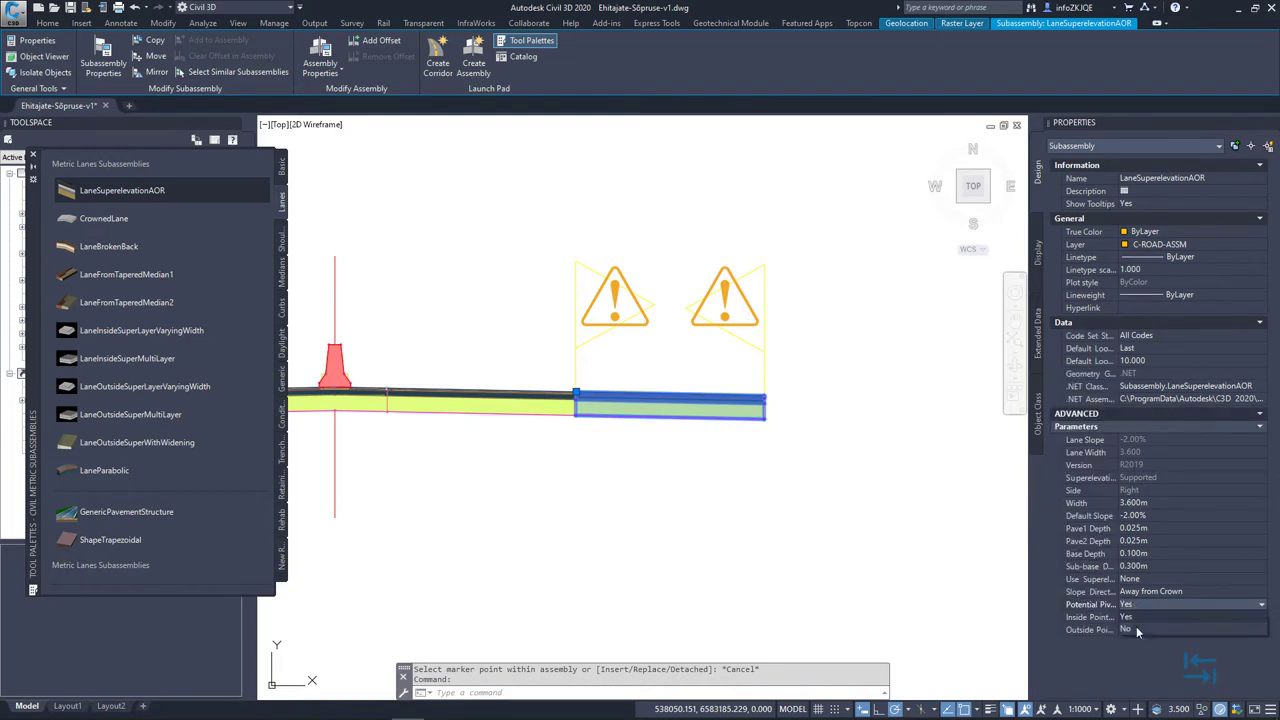
left_click(1128, 629)
key("Escape")
- Attach a BasicCurb subassembly to the top marker point on the outer edge of the outer right lane
scroll(788, 428, "up", 4)
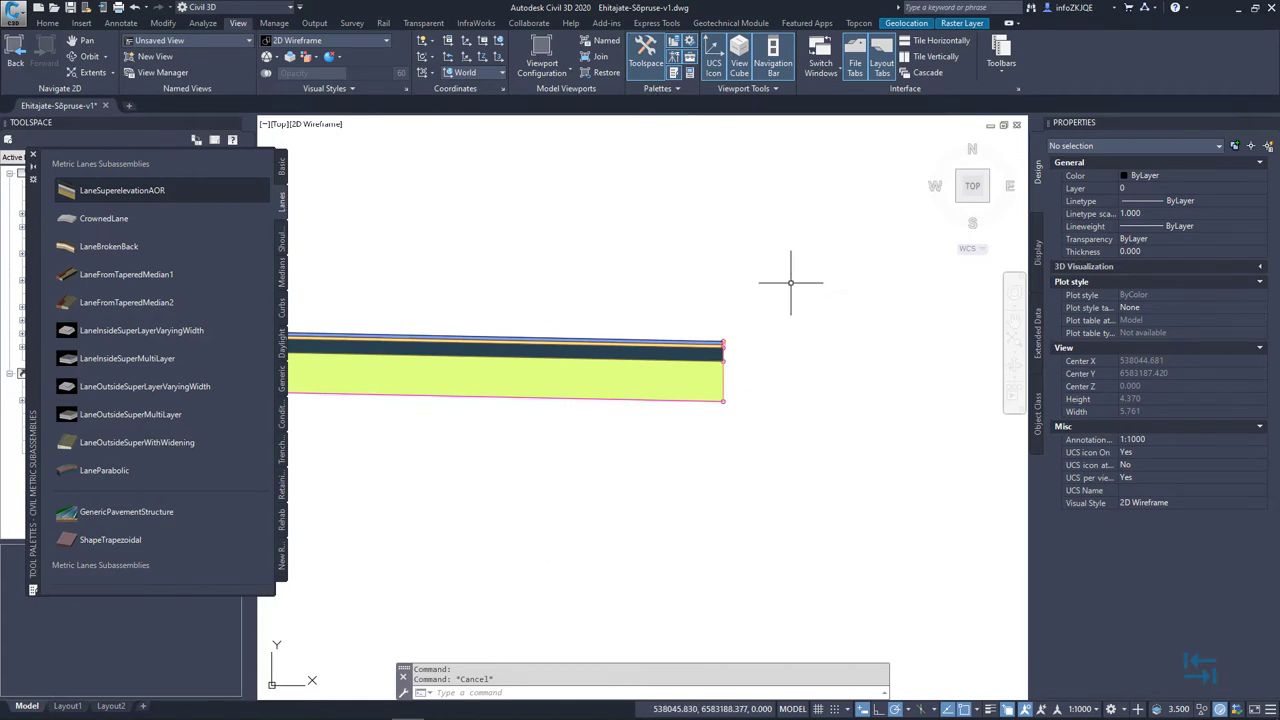
left_click(282, 166)
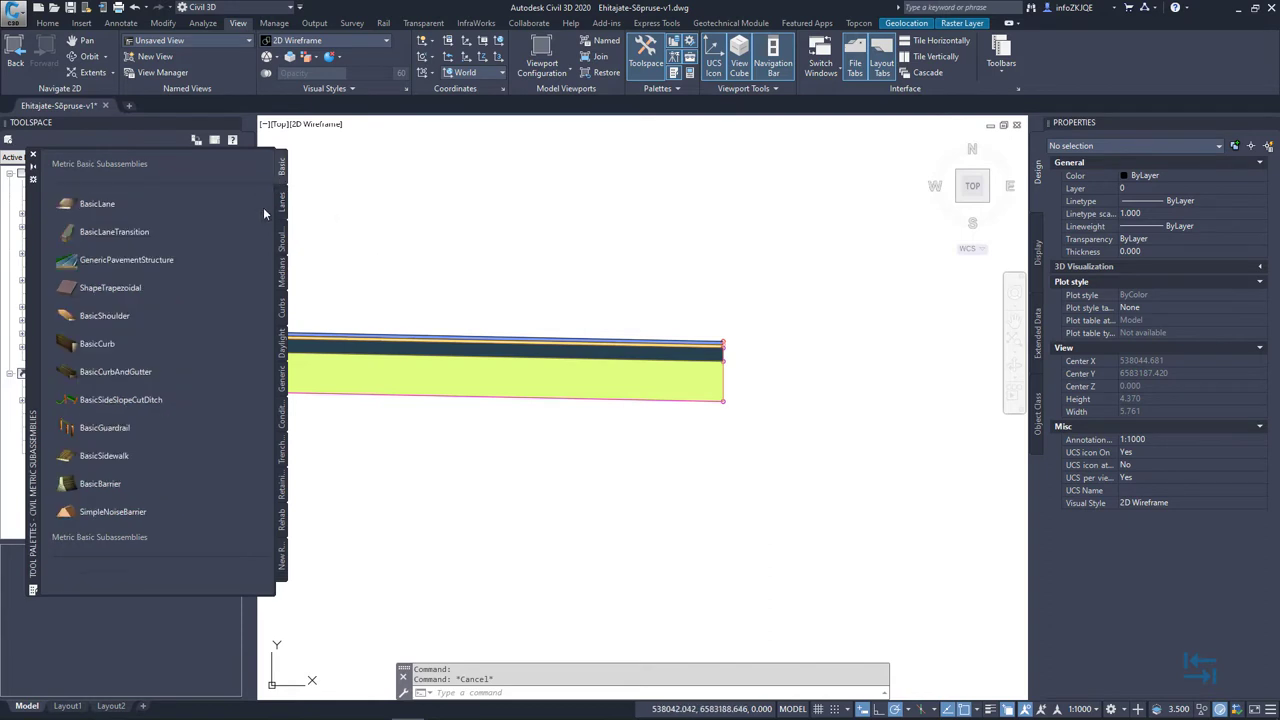
left_click(97, 345)
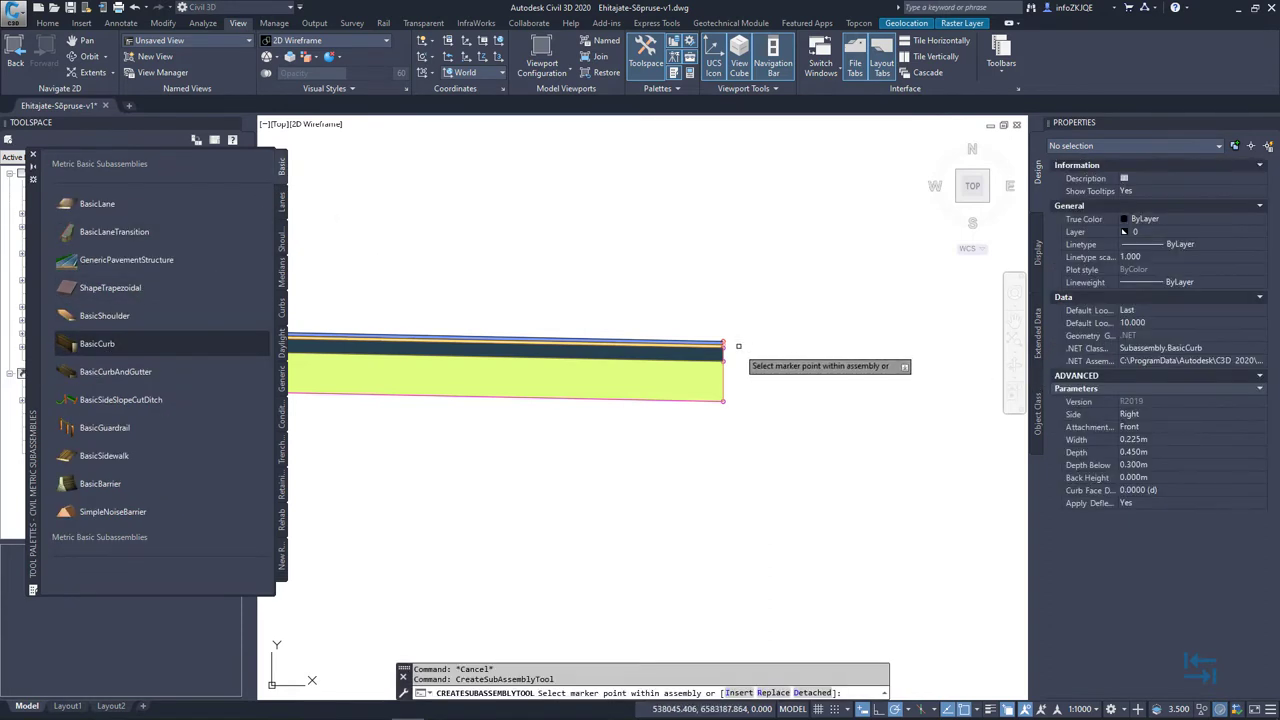
scroll(722, 343, "up", 4)
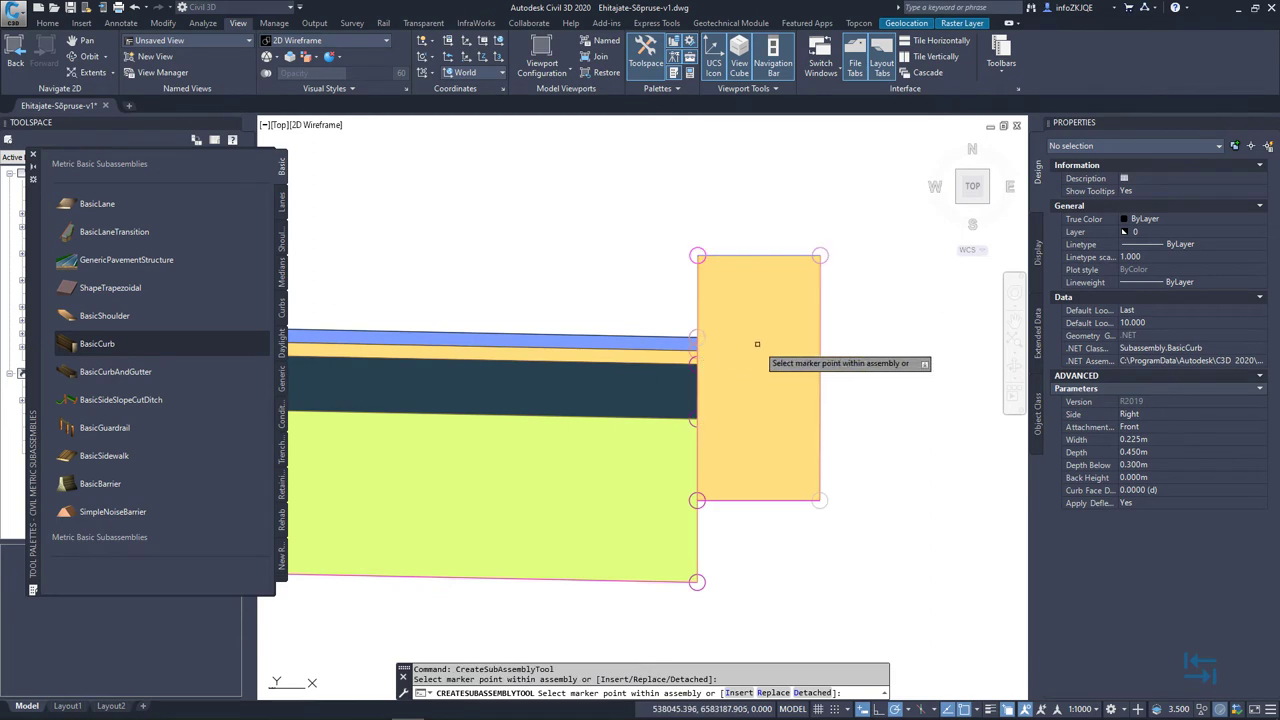
scroll(778, 397, "down", 3)
scroll(778, 397, "down", 3)
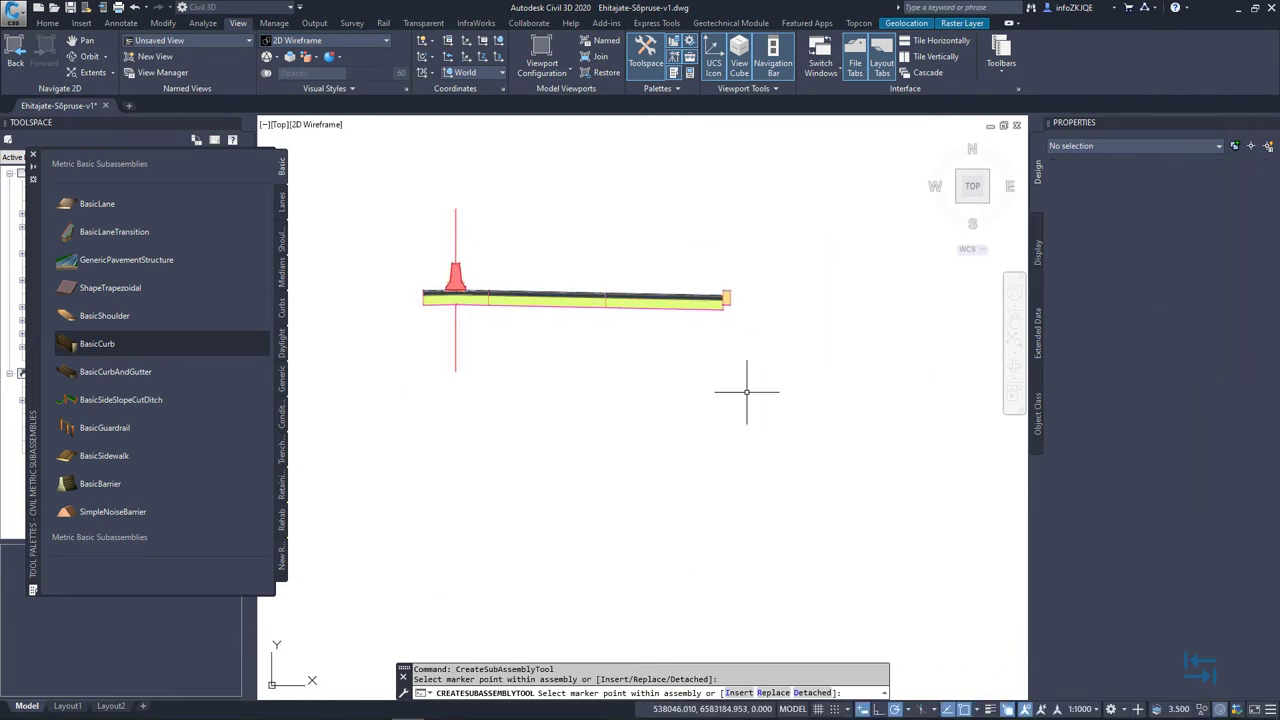
key("Escape")
- Check the right daylight type on the existing four-lane assembly and attach a DaylightMaxWidth subassembly to the top outer corner of the NewRoad curb
middle_click_drag(787, 347, 780, 272)
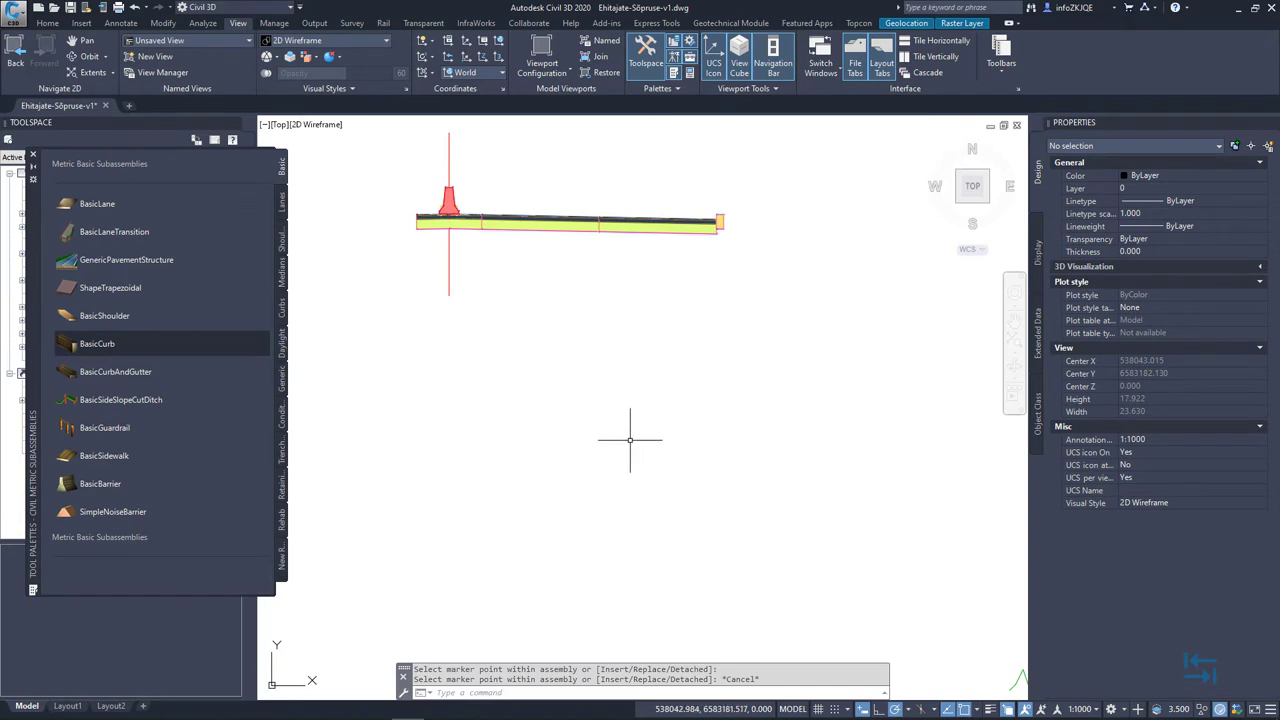
scroll(674, 362, "down", 3)
middle_click_drag(674, 375, 631, 292)
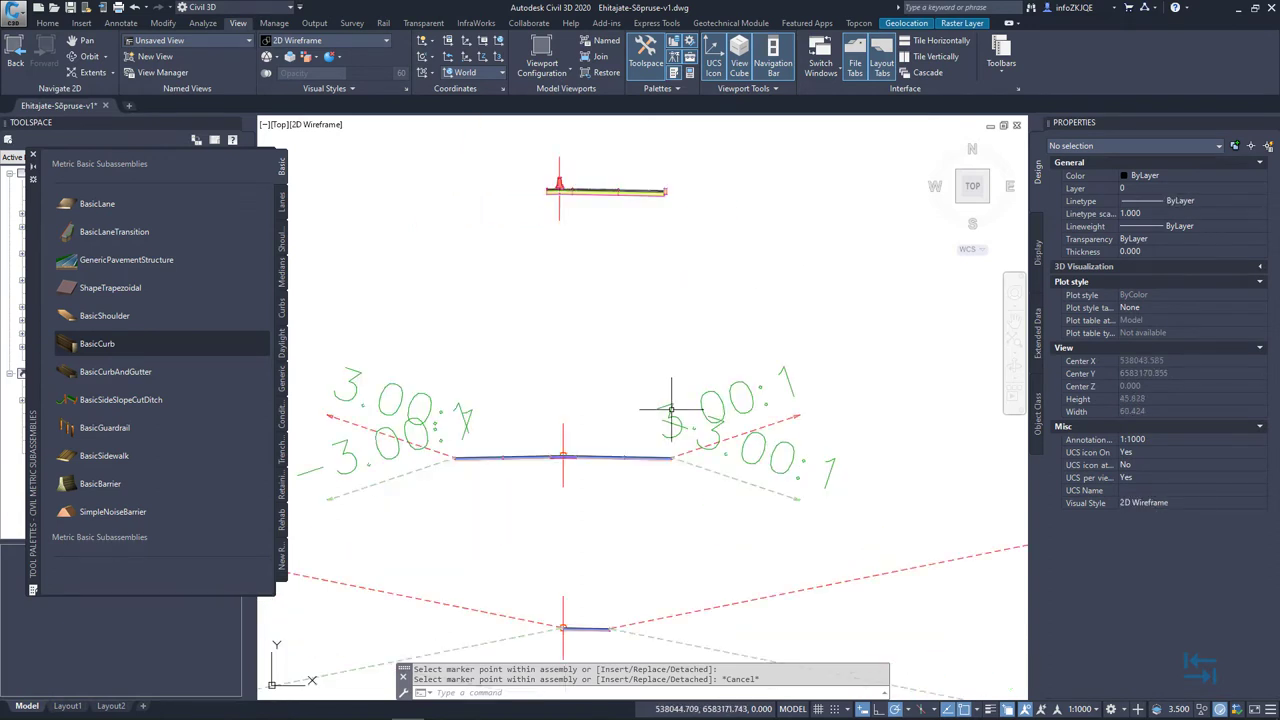
left_click(694, 448)
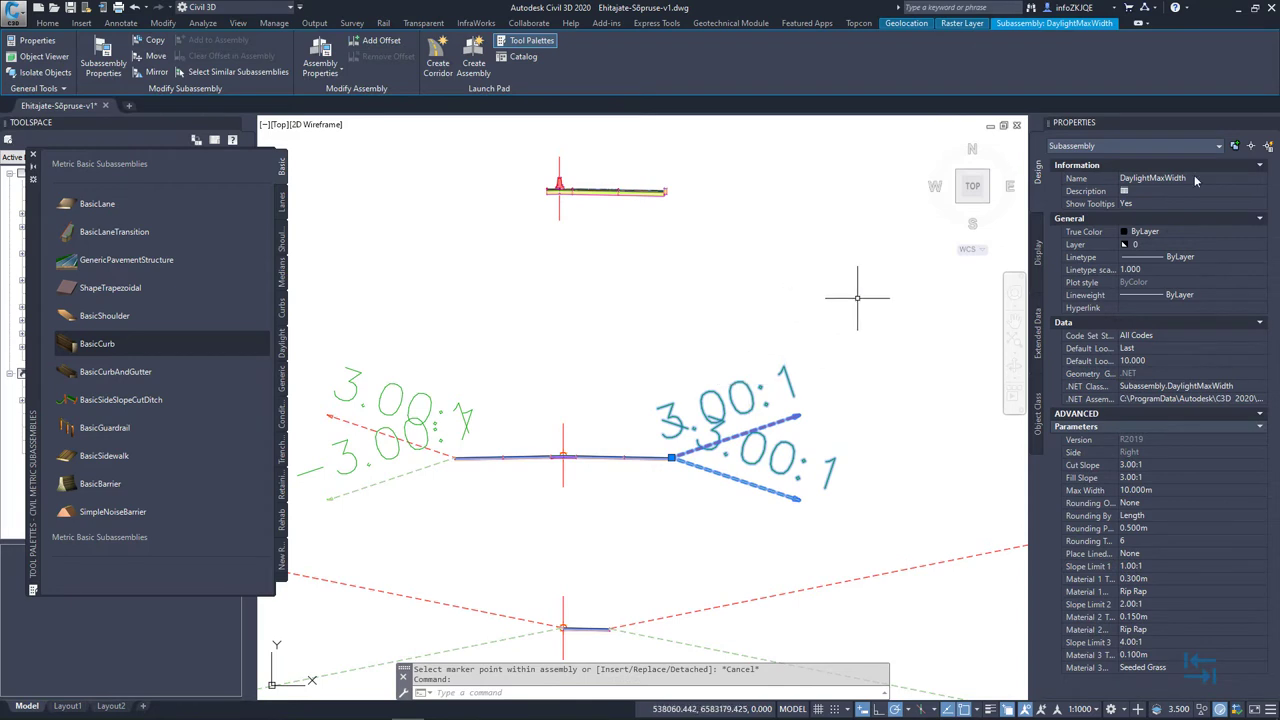
scroll(676, 170, "up", 5)
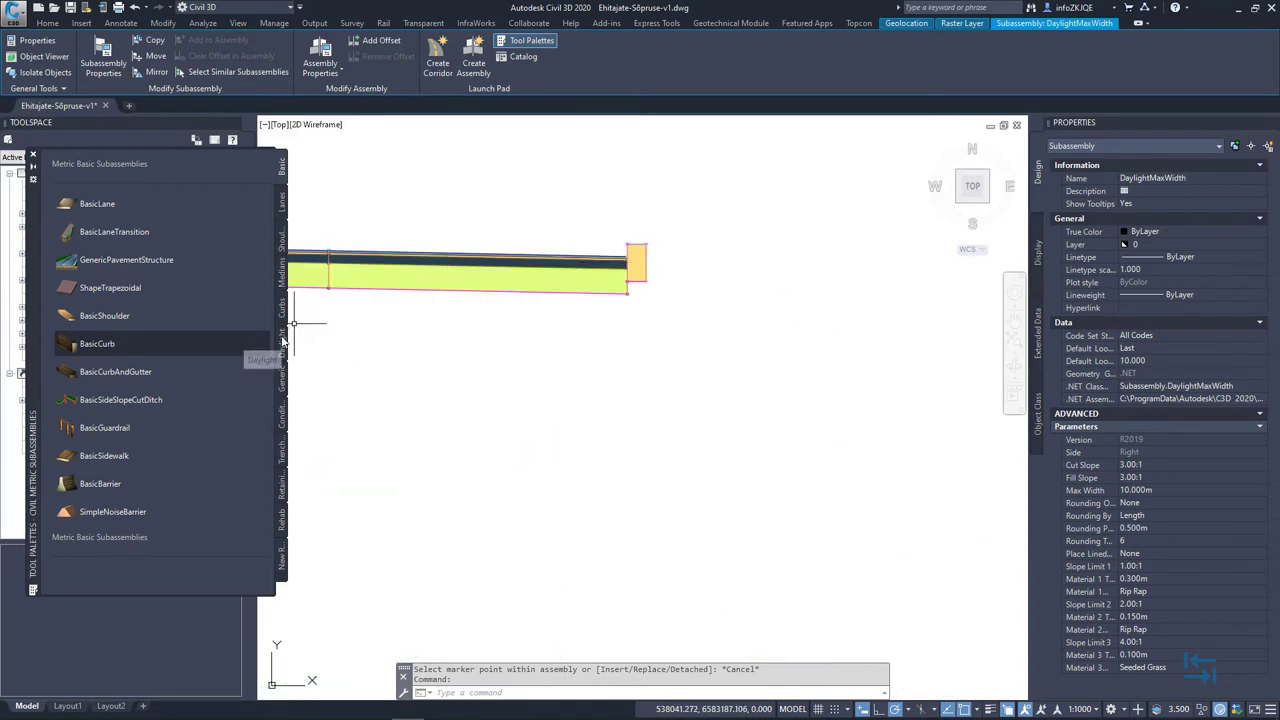
left_click(282, 345)
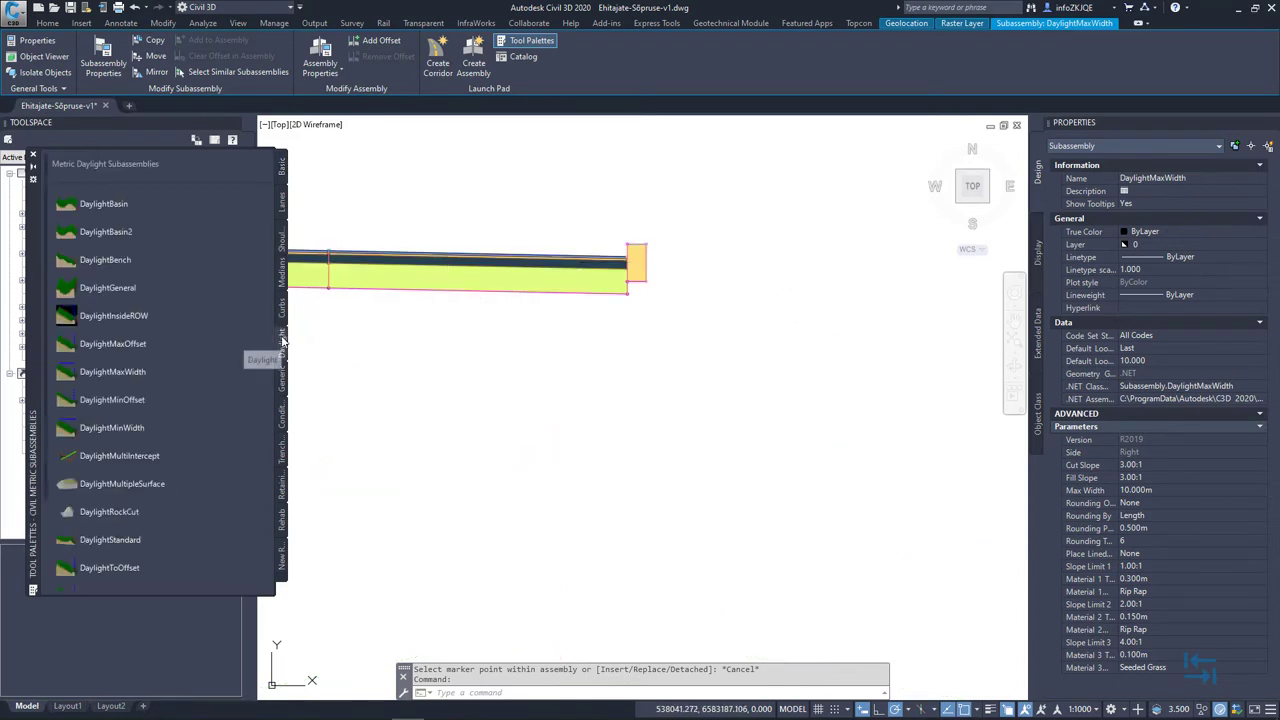
left_click(100, 373)
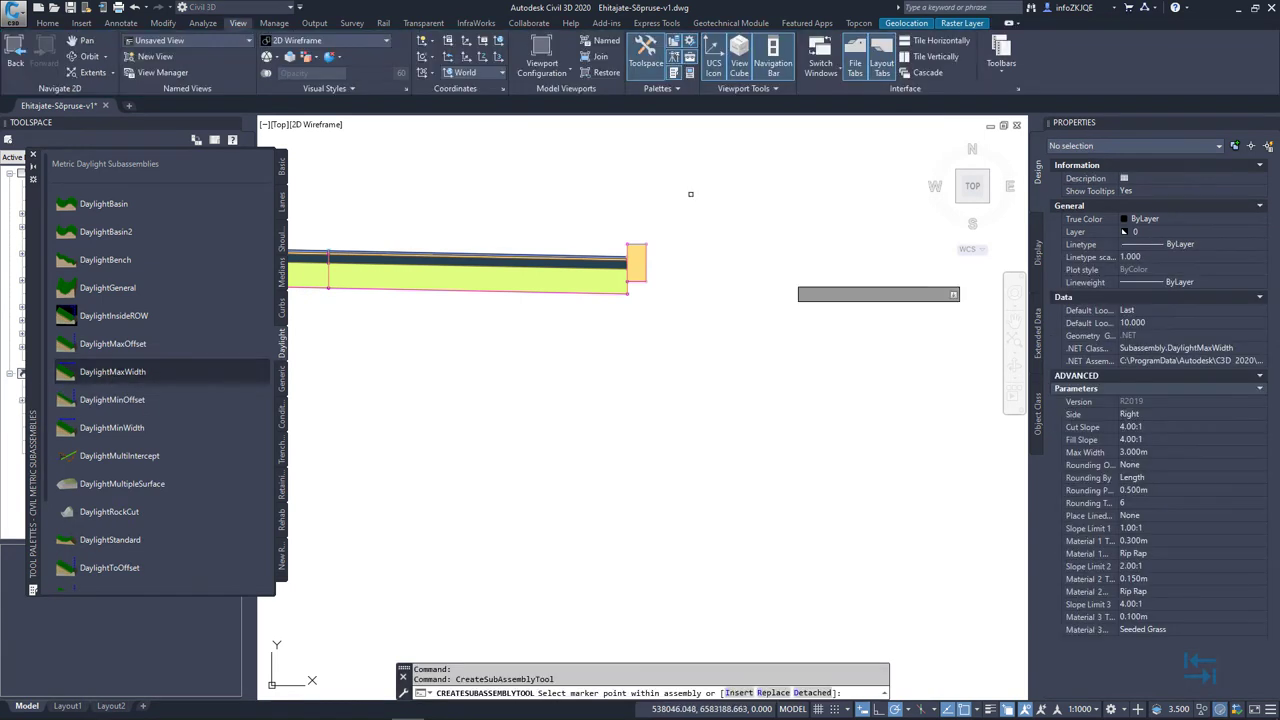
scroll(641, 218, "up", 4)
left_click(653, 280)
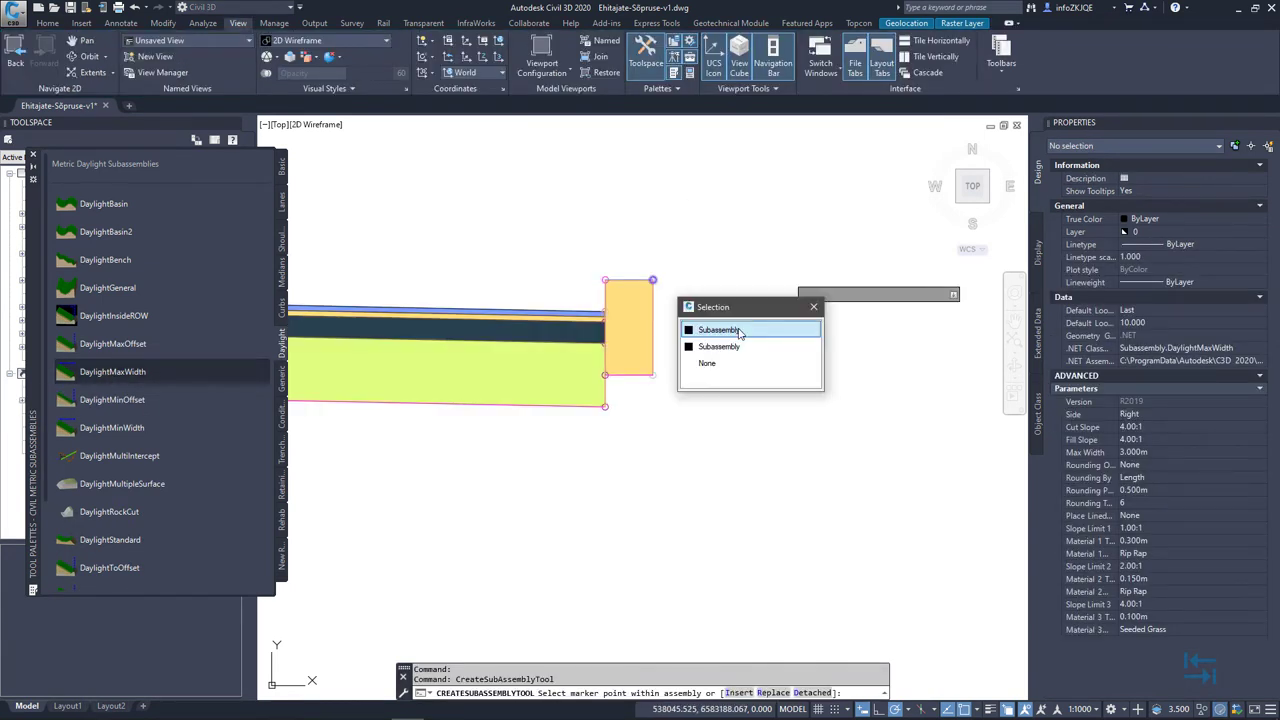
left_click(740, 333)
scroll(790, 364, "down", 4)
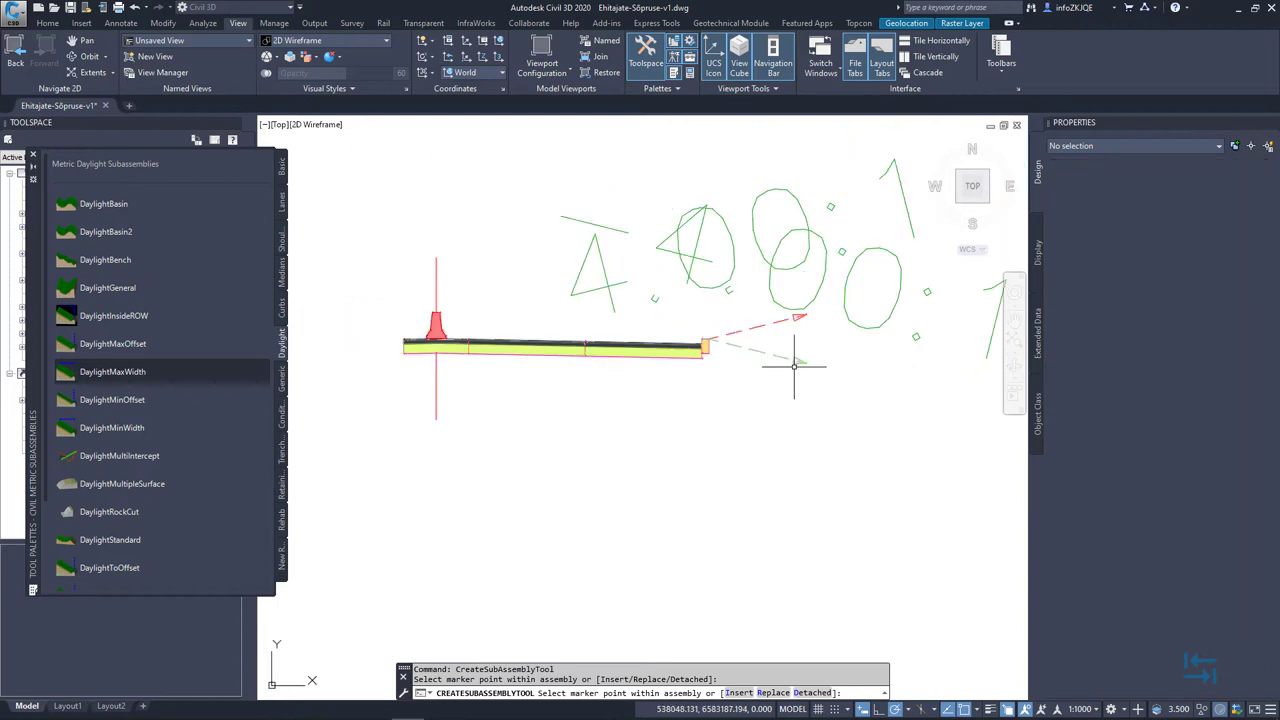
key("Escape")
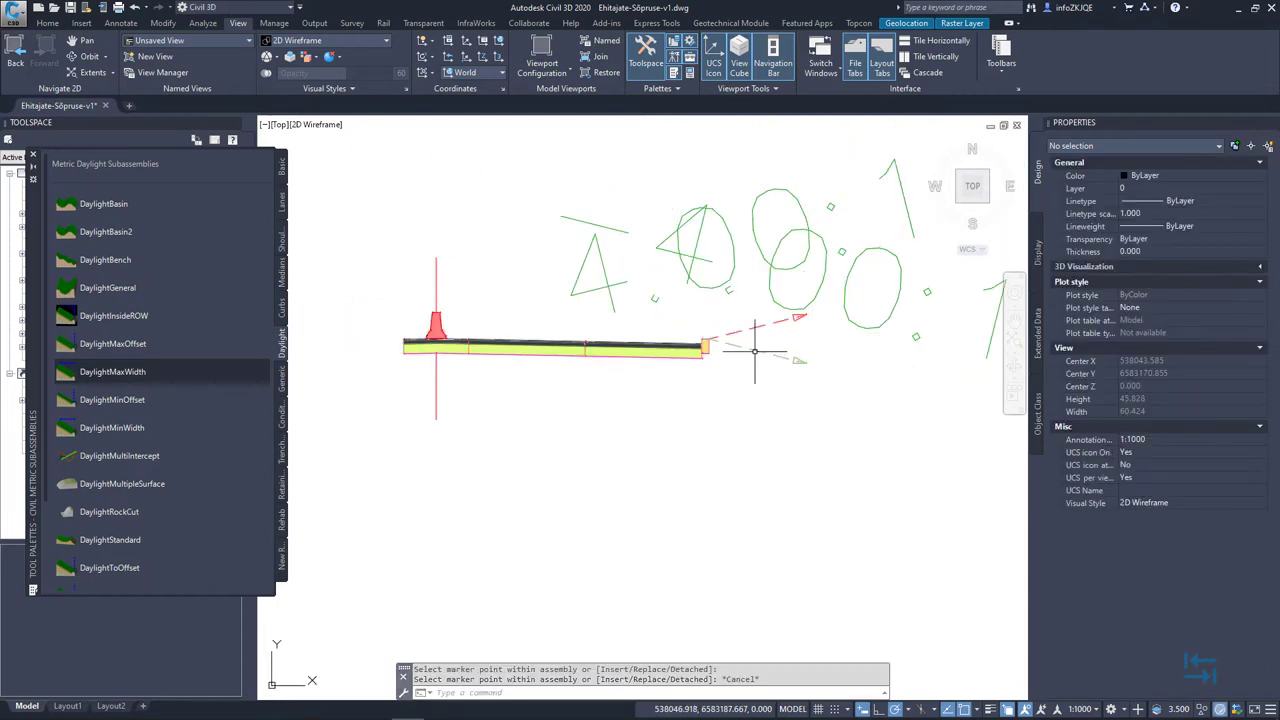
- Set both the cut slope and the fill slope of the NewRoad daylight subassembly to 3:1
left_click(755, 351)
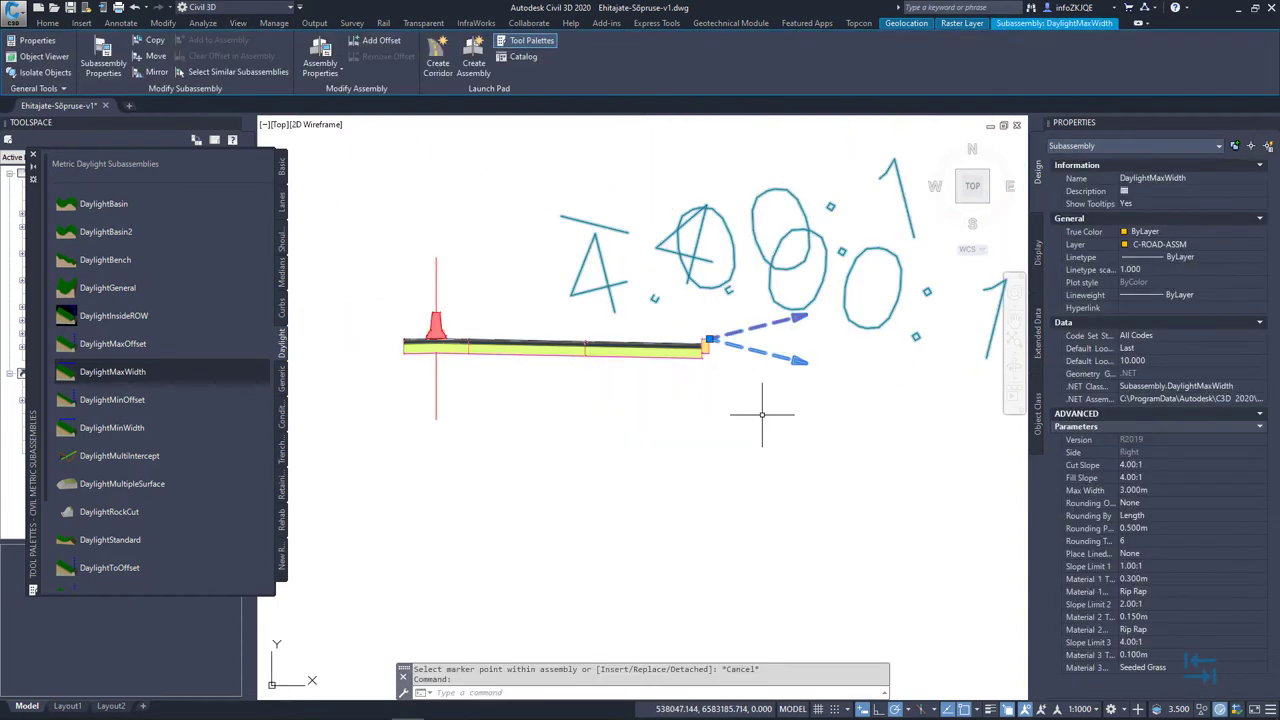
scroll(766, 414, "down", 2)
middle_click_drag(741, 494, 724, 294)
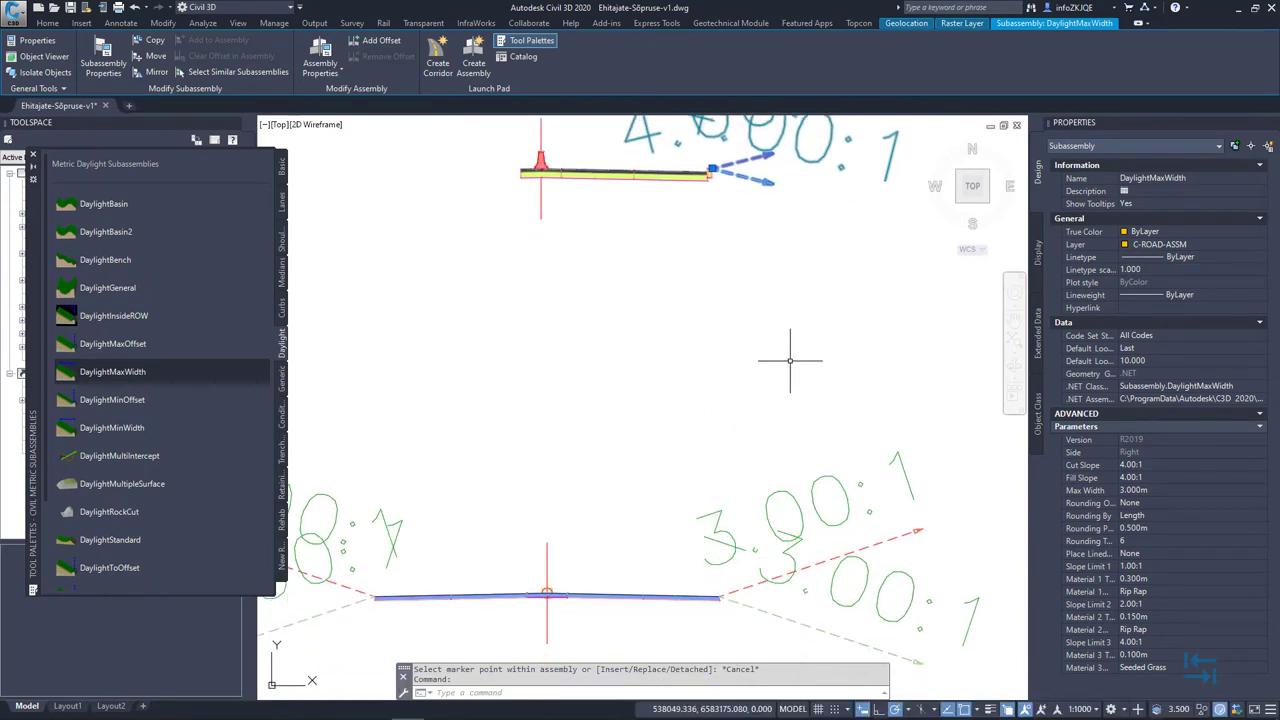
middle_click_drag(766, 274, 759, 346)
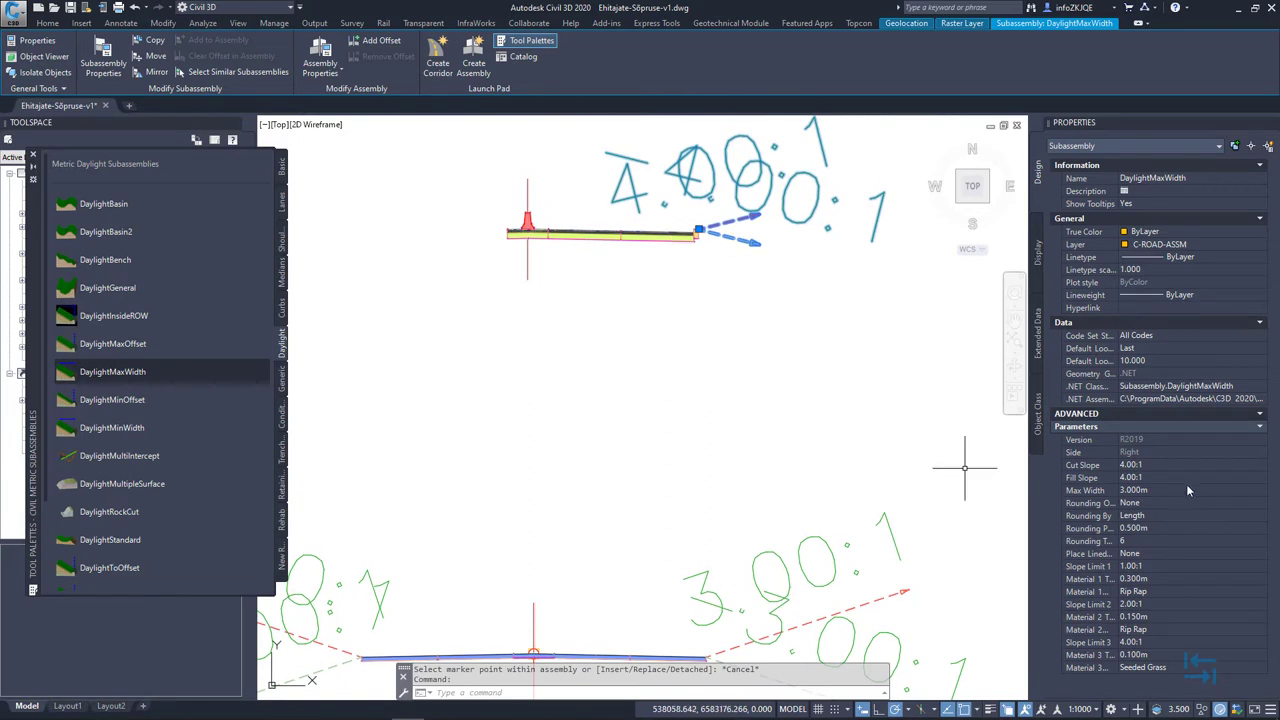
left_click(1156, 465)
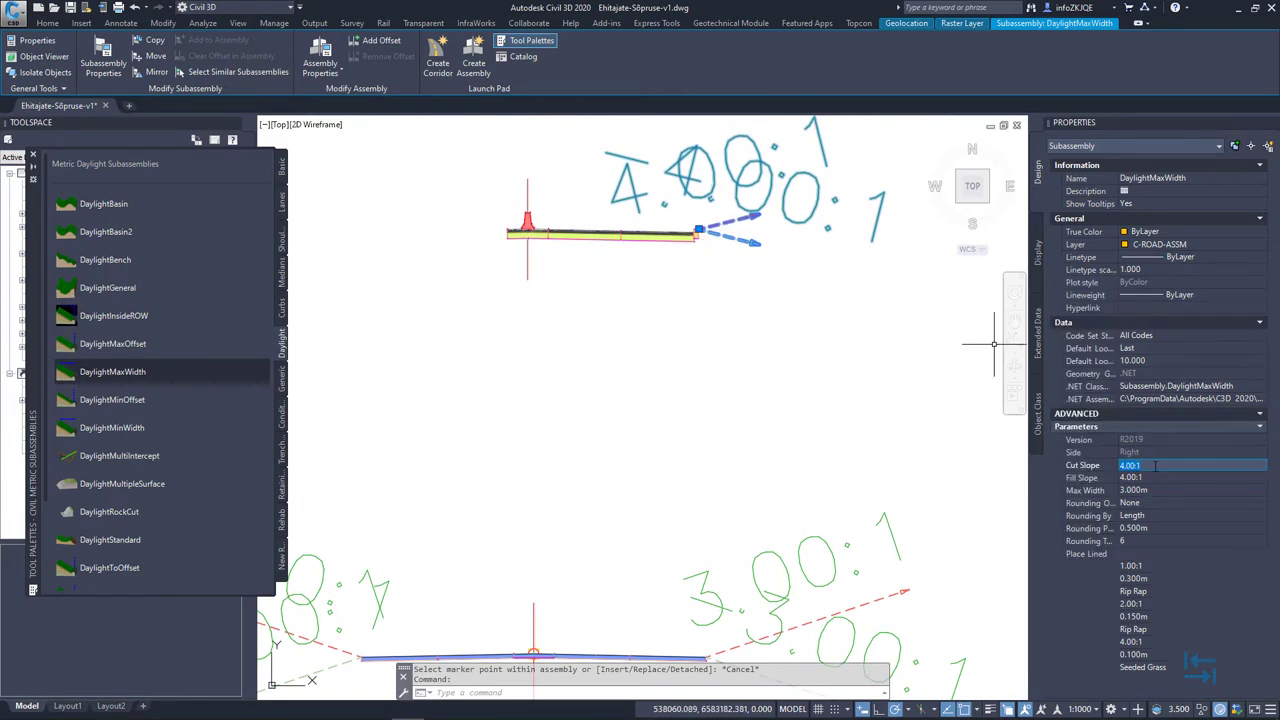
type("3")
left_click(1150, 477)
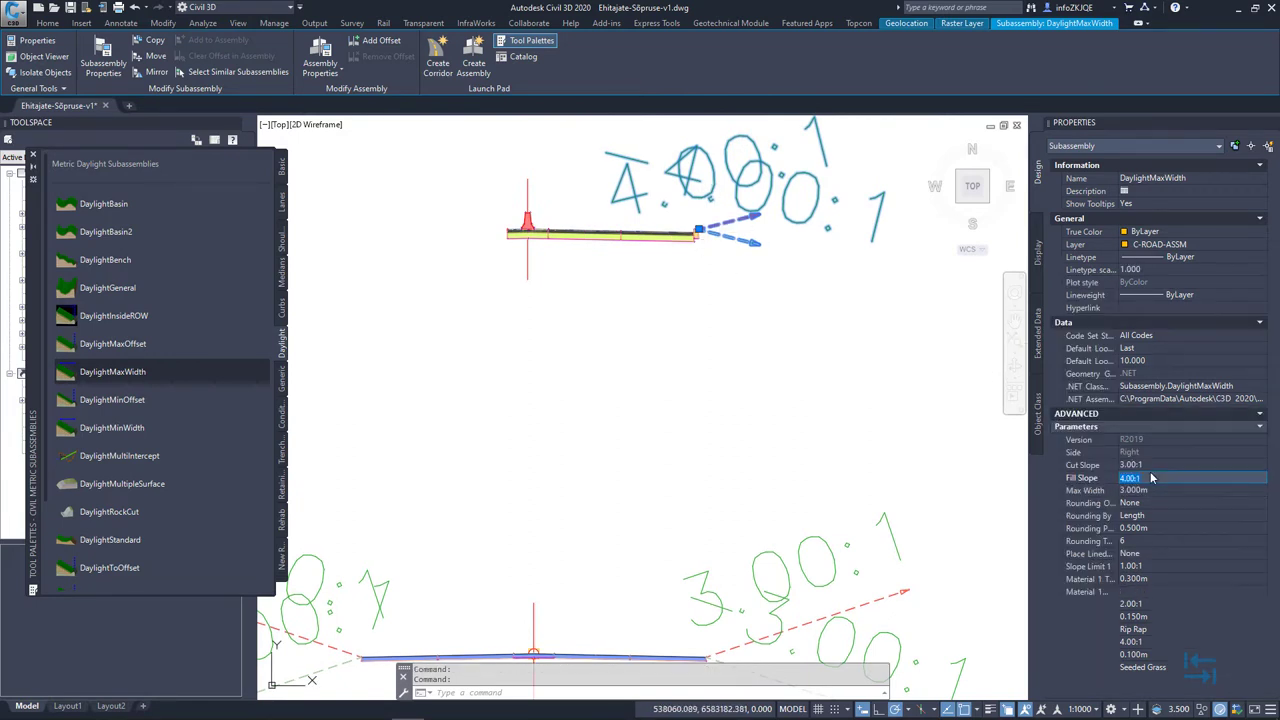
key("Return")
key("Escape")
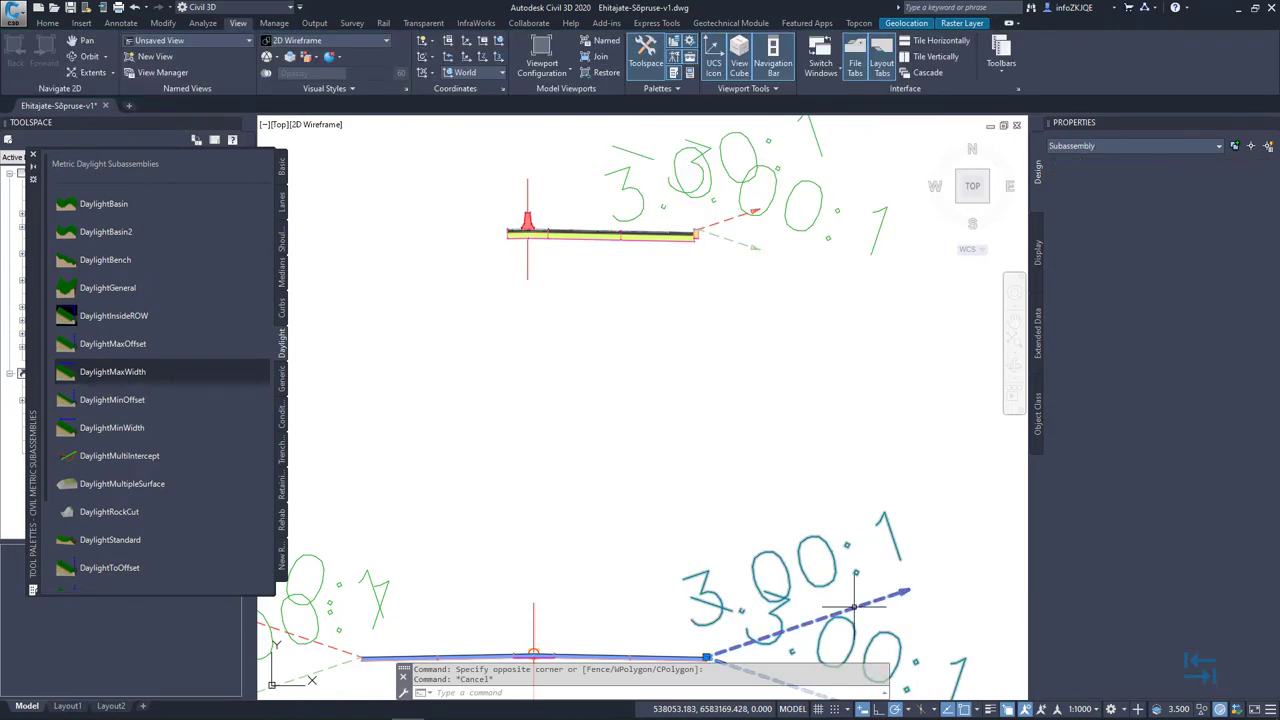
- Compare with the four-lane assembly's right daylight and set the max width of the NewRoad daylight subassembly to 10 m
left_click(850, 540)
middle_click_drag(766, 514, 770, 450)
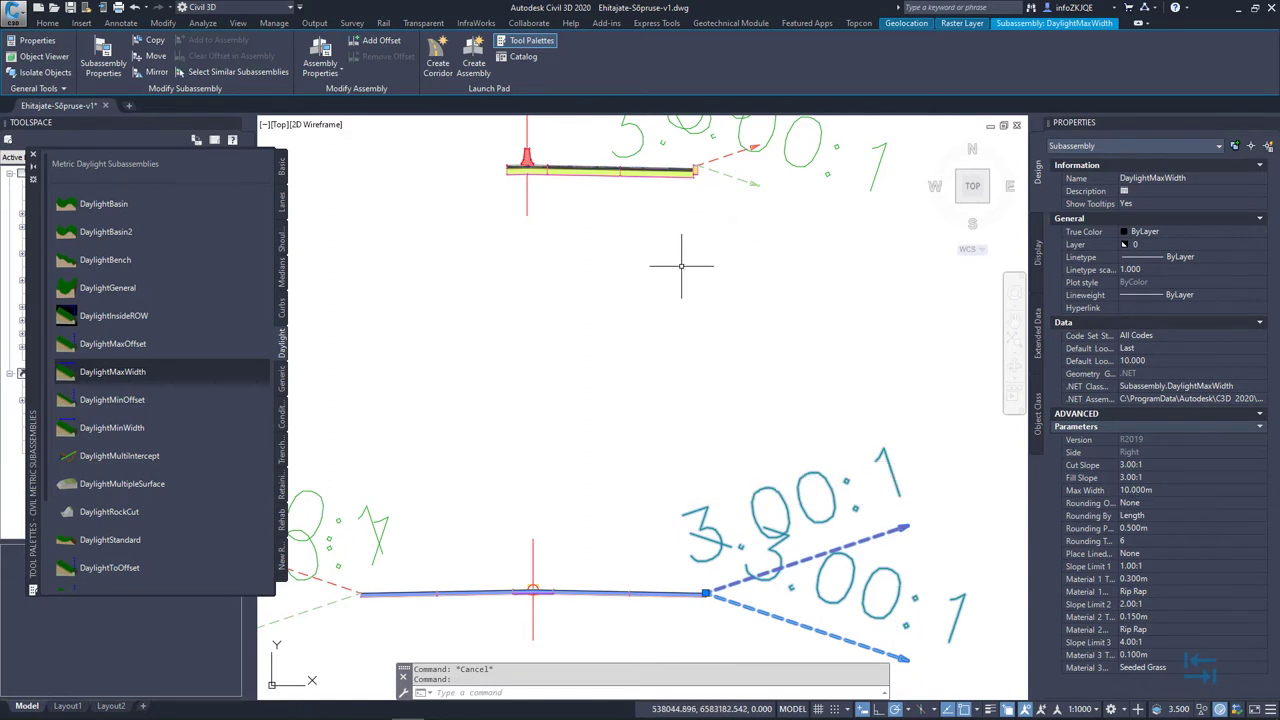
key("Escape")
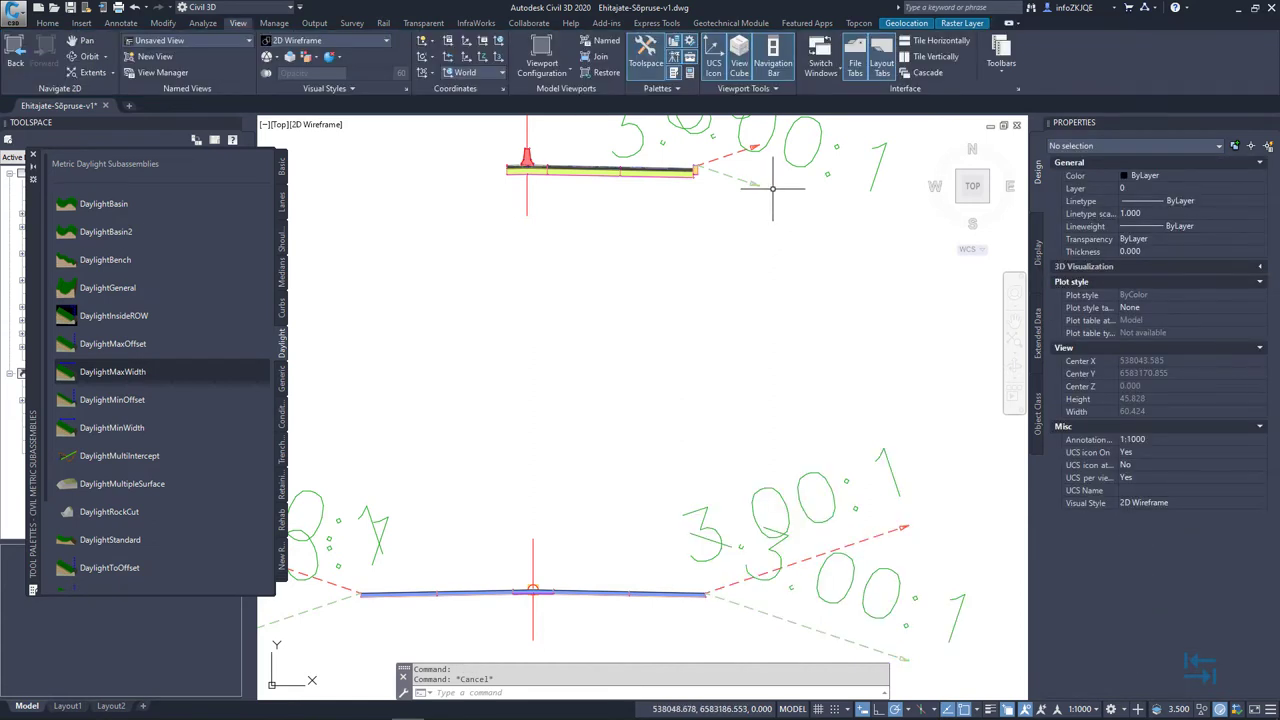
left_click(738, 168)
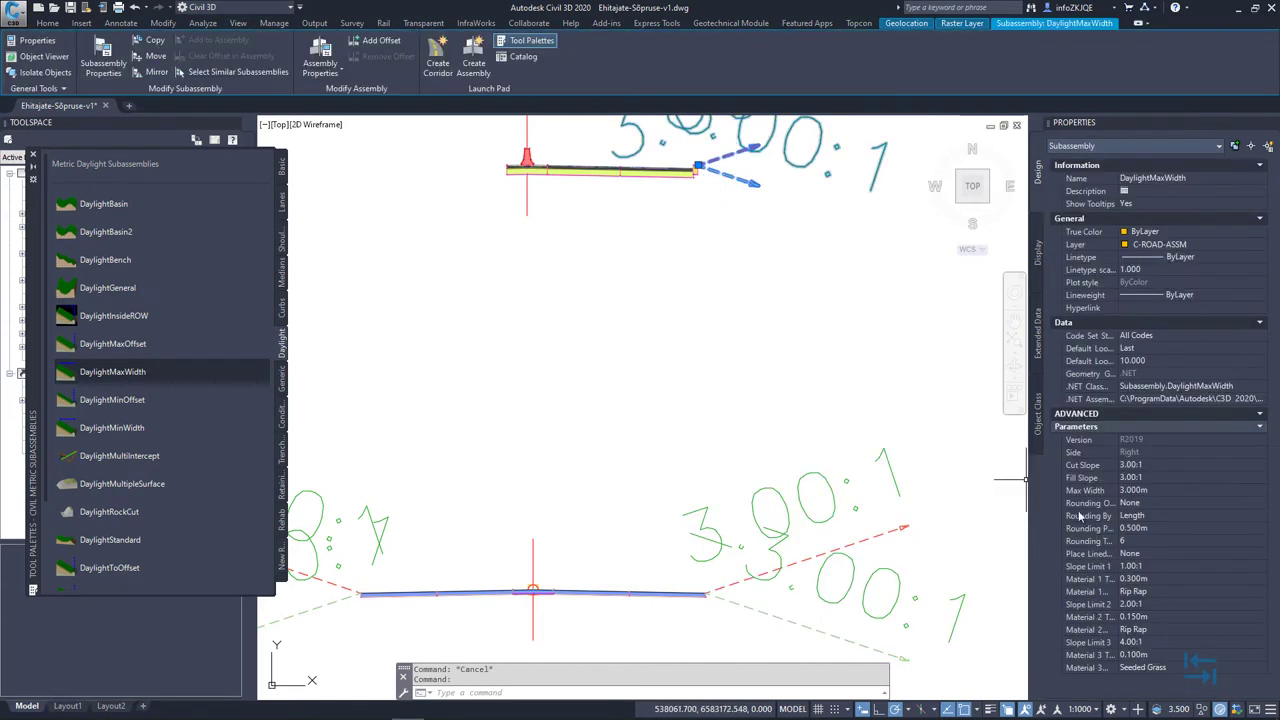
left_click(1164, 491)
type("10")
key("Return")
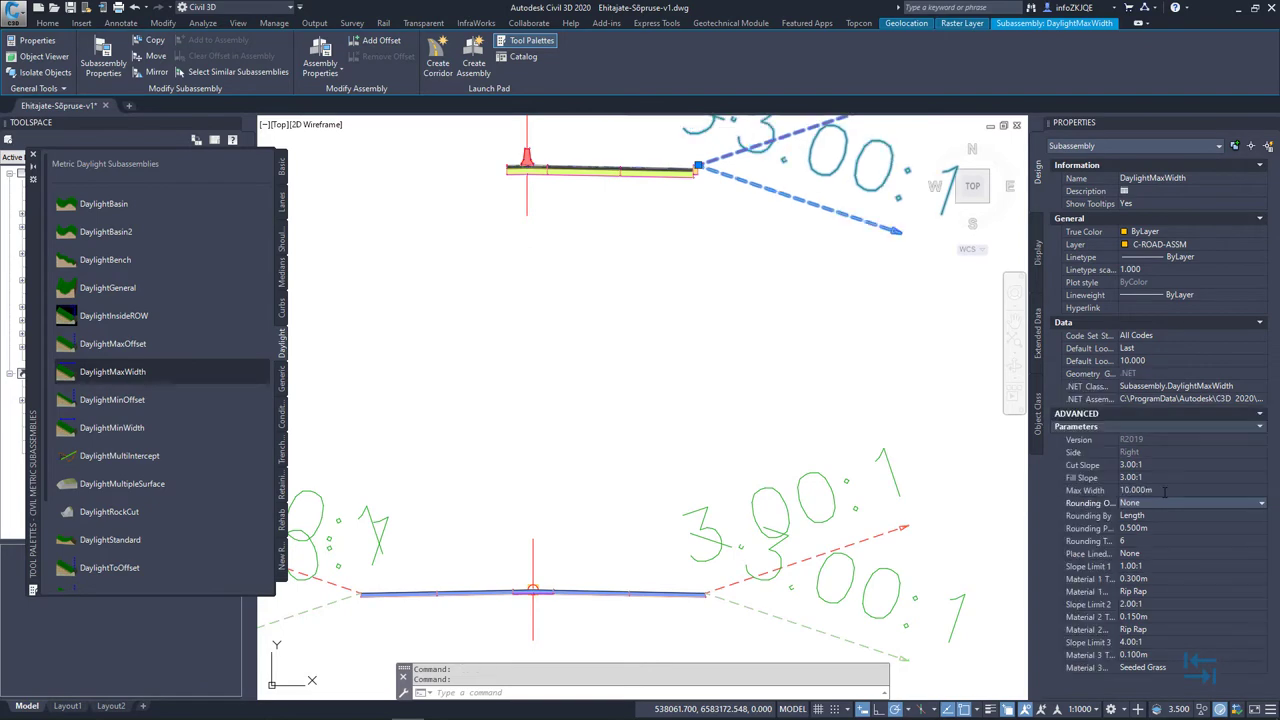
key("Escape")
- Mirror the two right lanes, curb and daylight subassemblies of NewRoad to the left side about the assembly's central marker point
middle_click_drag(642, 233, 737, 423)
left_click(864, 430)
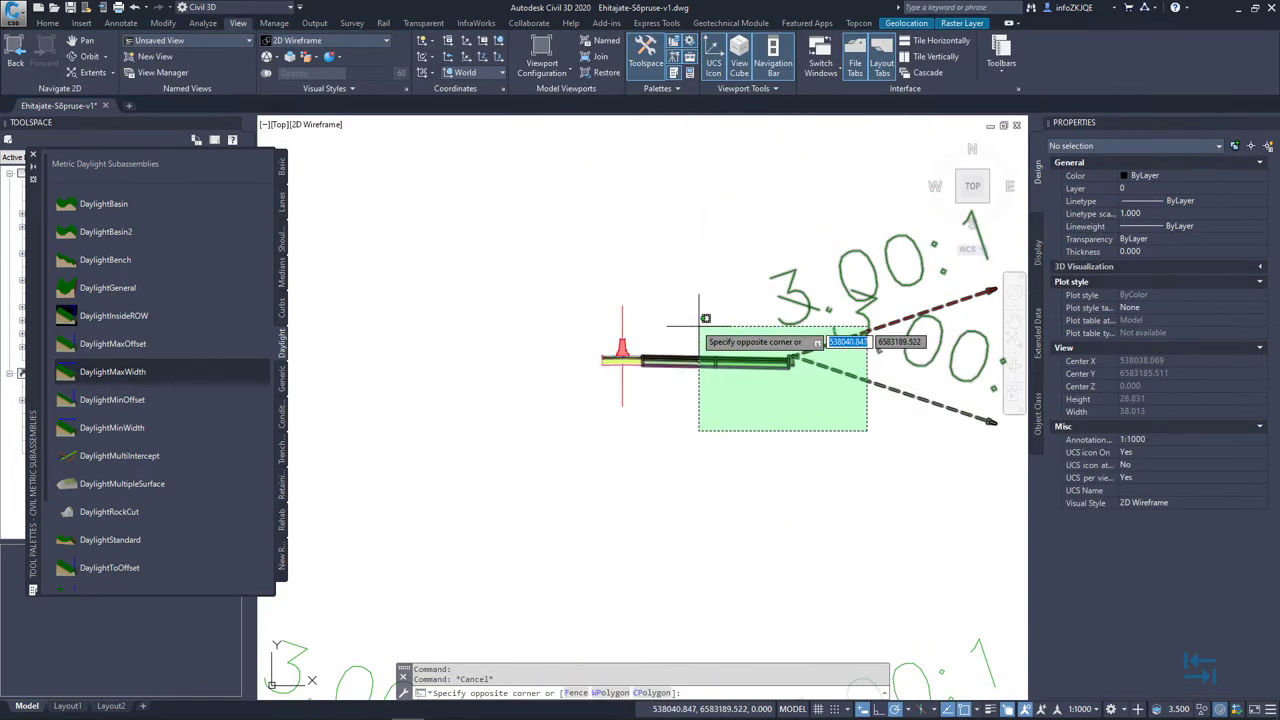
left_click(672, 316)
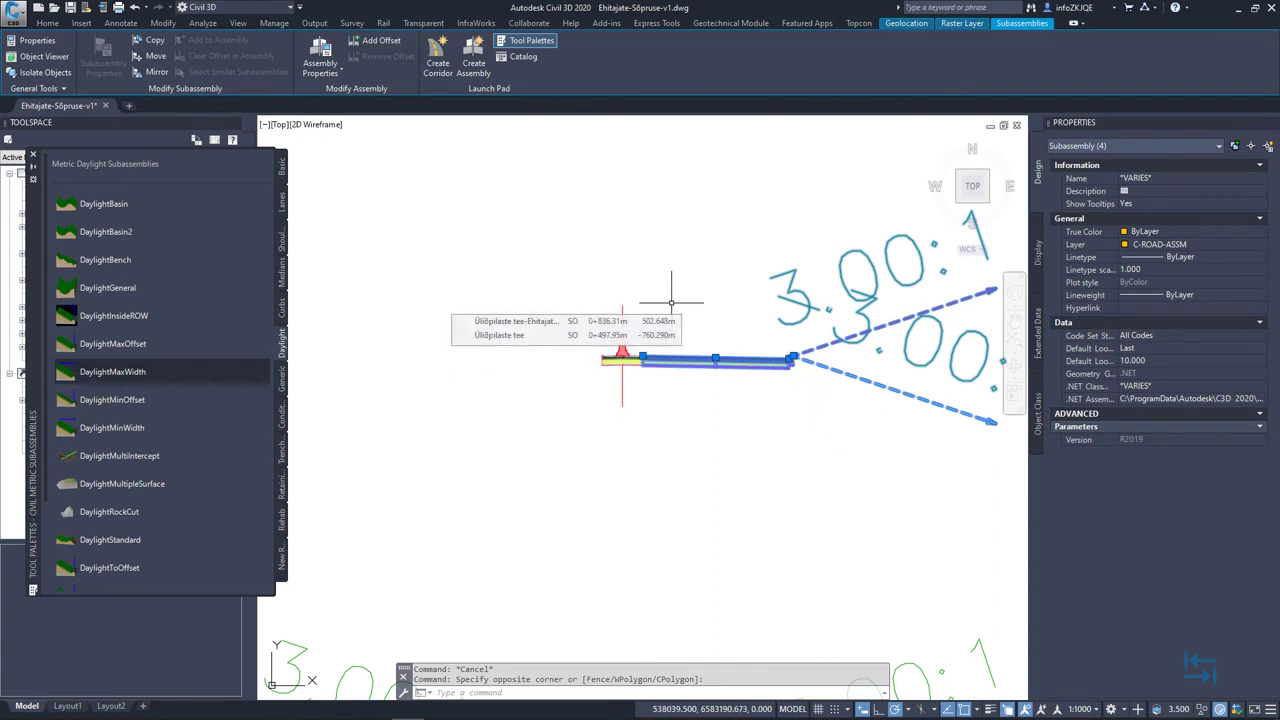
left_click(155, 72)
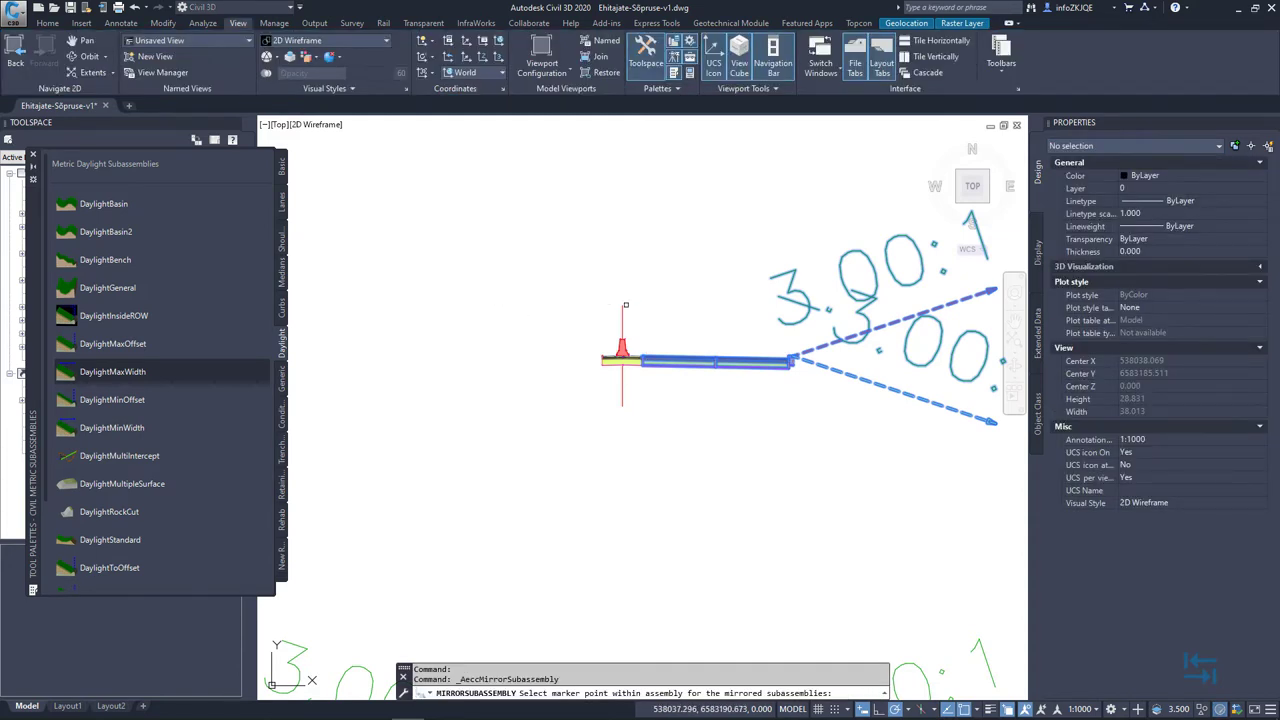
left_click(621, 357)
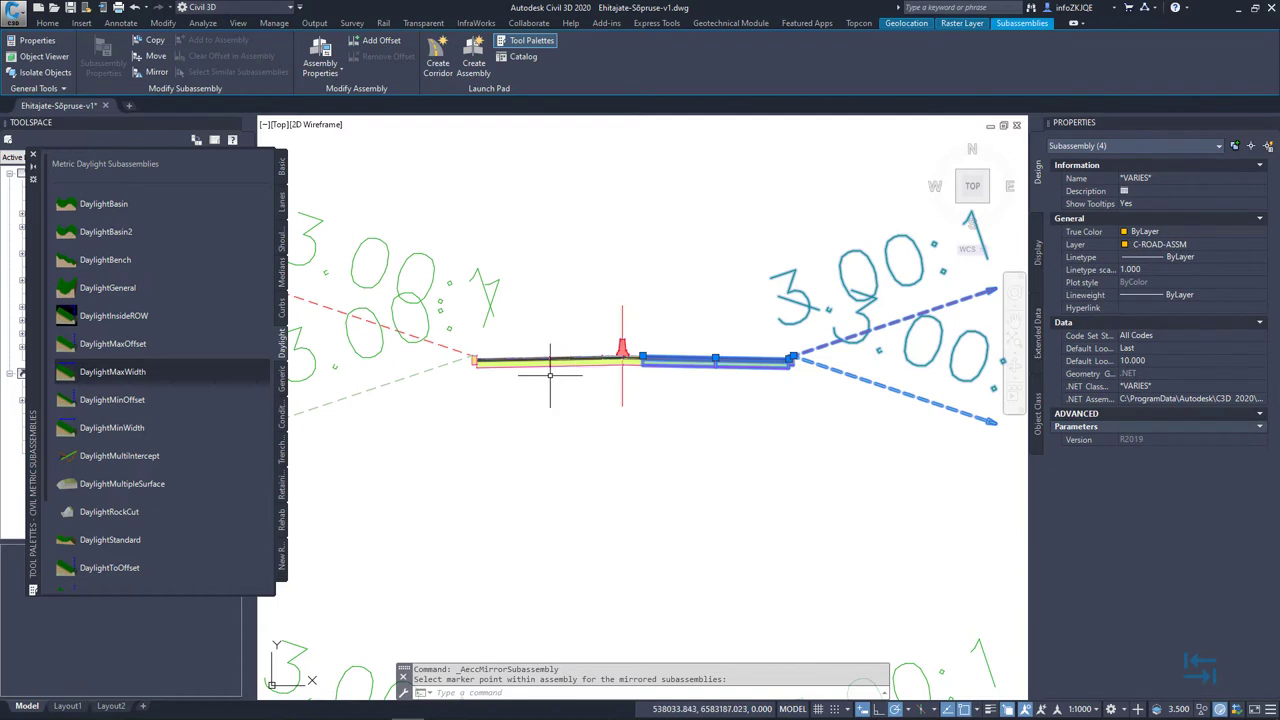
- Move the mirrored left lane group outward so the inner left lane attaches to the median's left edge point
scroll(543, 362, "up", 4)
mouse_move(543, 366)
middle_mouse_down()
mouse_move(763, 403)
mouse_move(702, 413)
middle_mouse_up()
key("Escape")
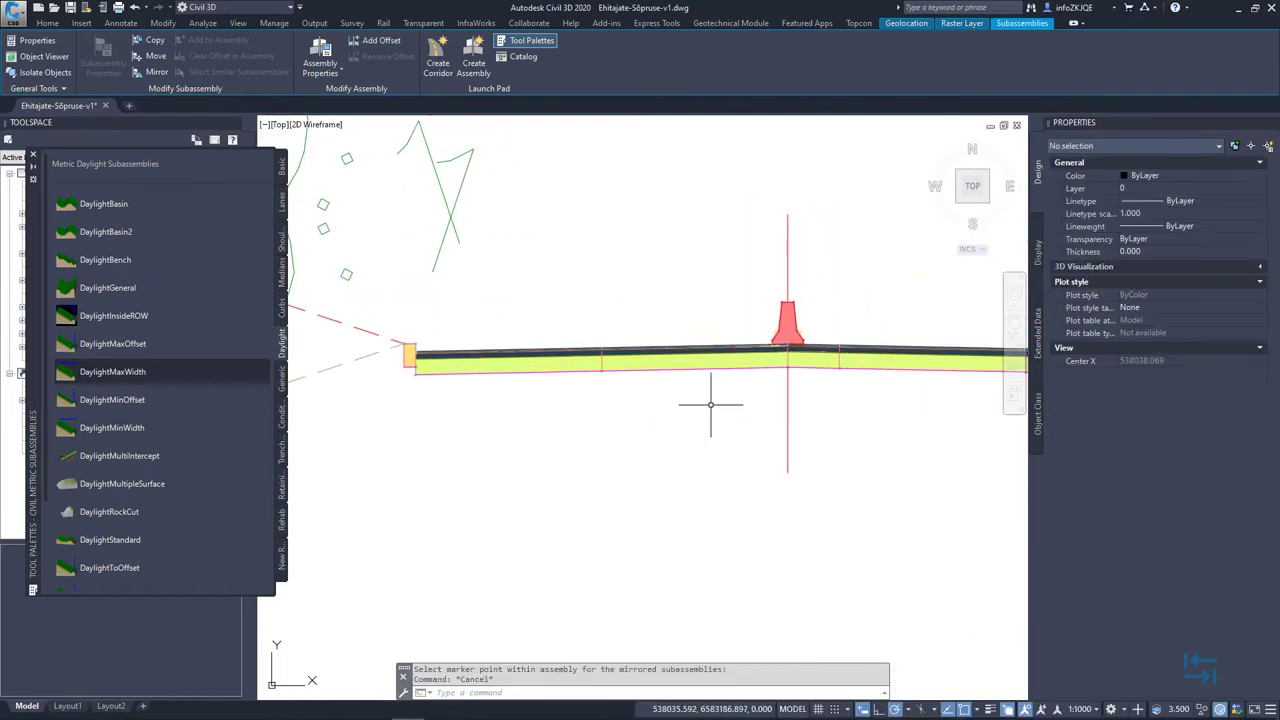
left_click(656, 365)
scroll(799, 348, "up", 3)
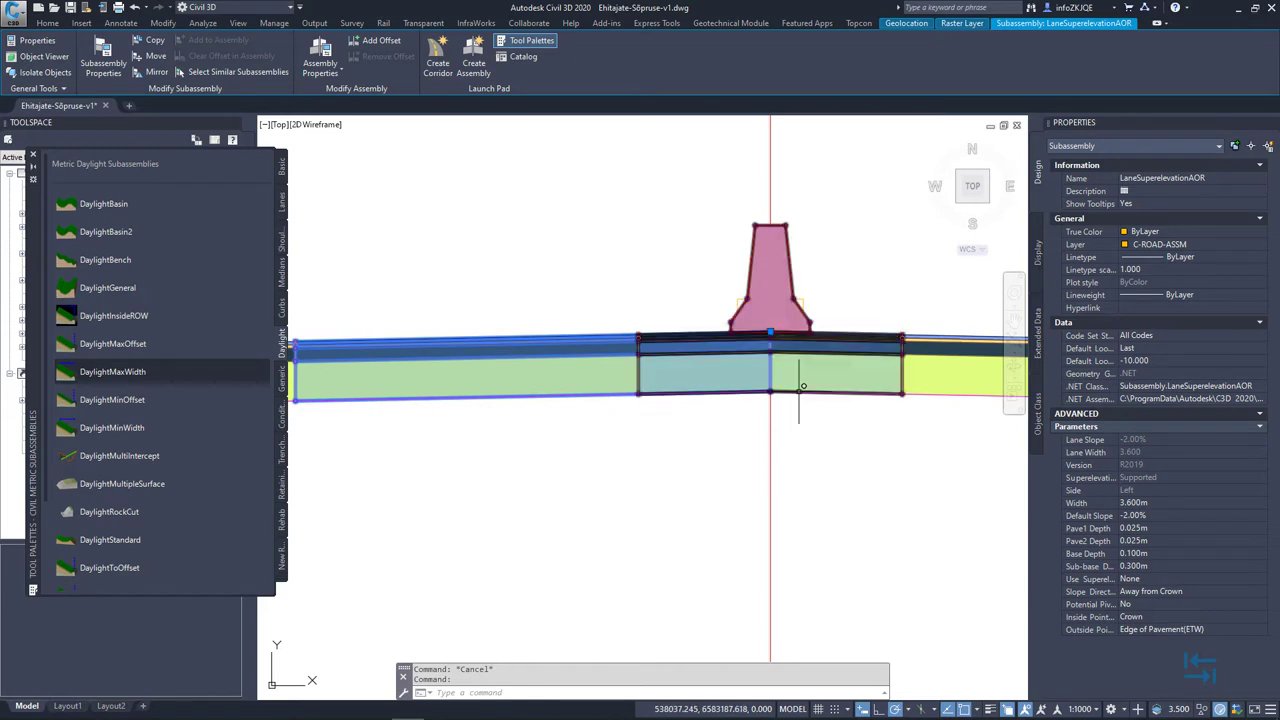
mouse_move(801, 387)
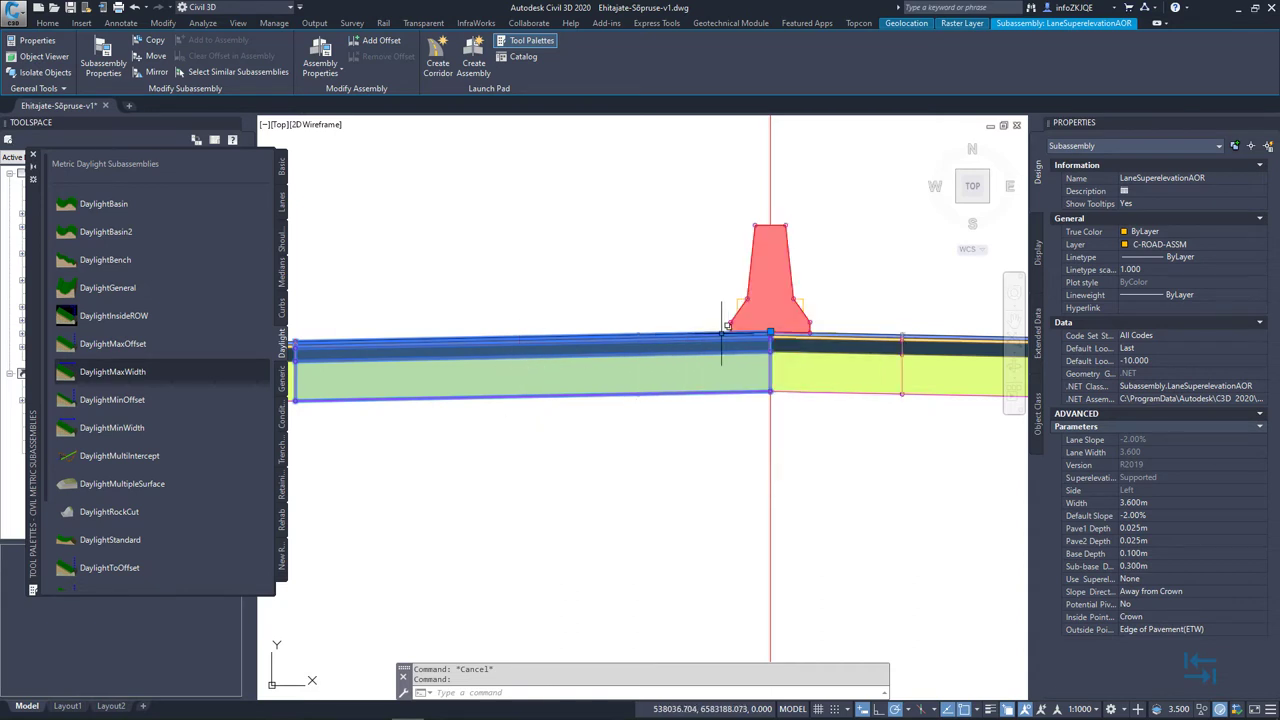
left_click(770, 333)
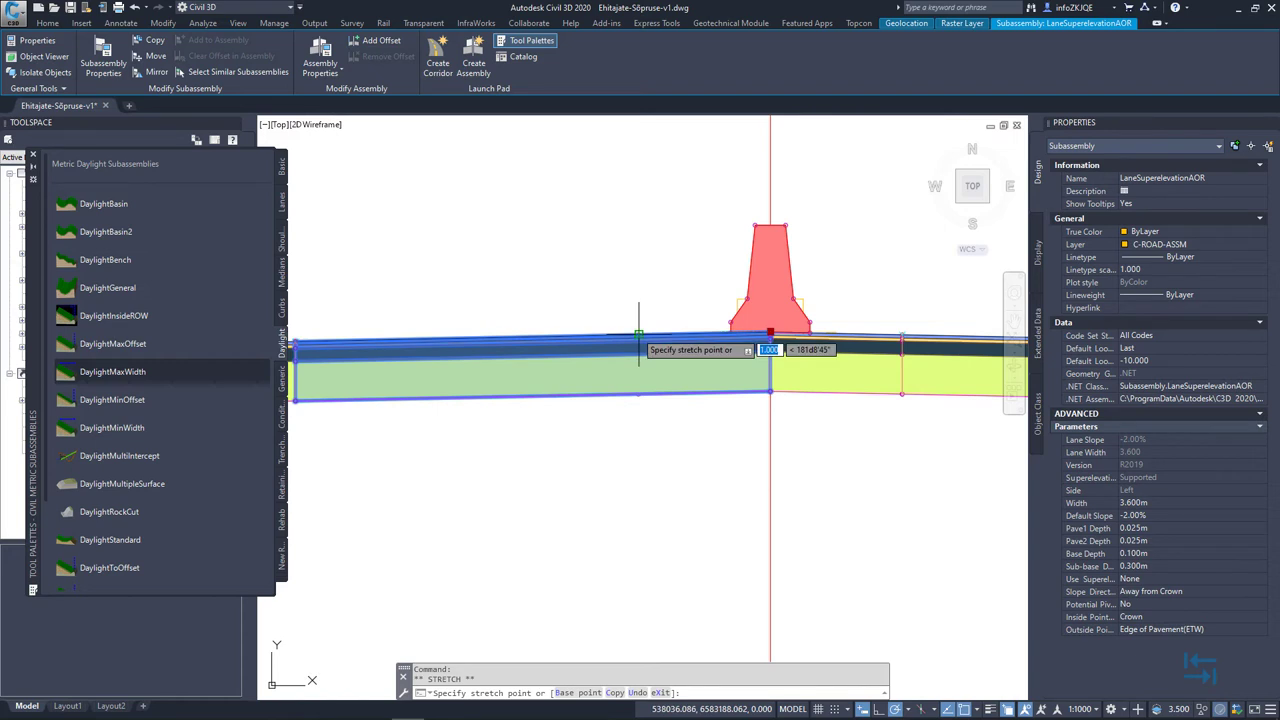
scroll(638, 334, "down", 6)
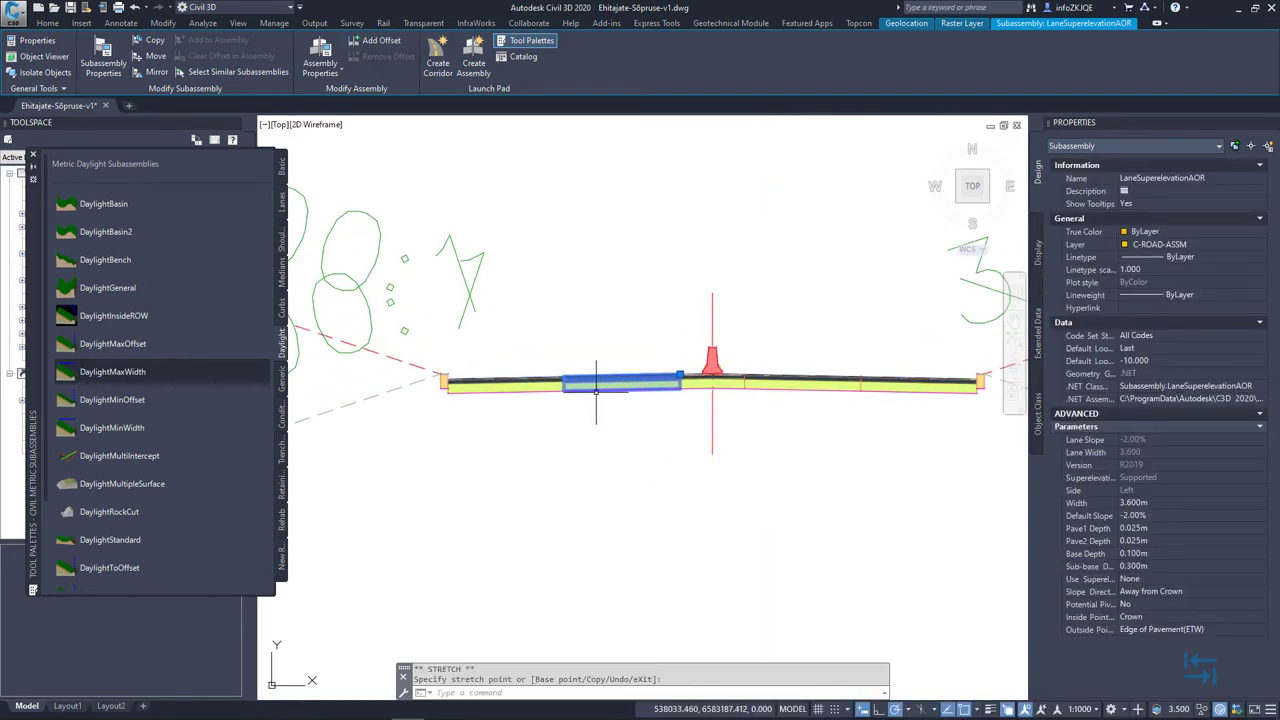
scroll(466, 400, "down", 1)
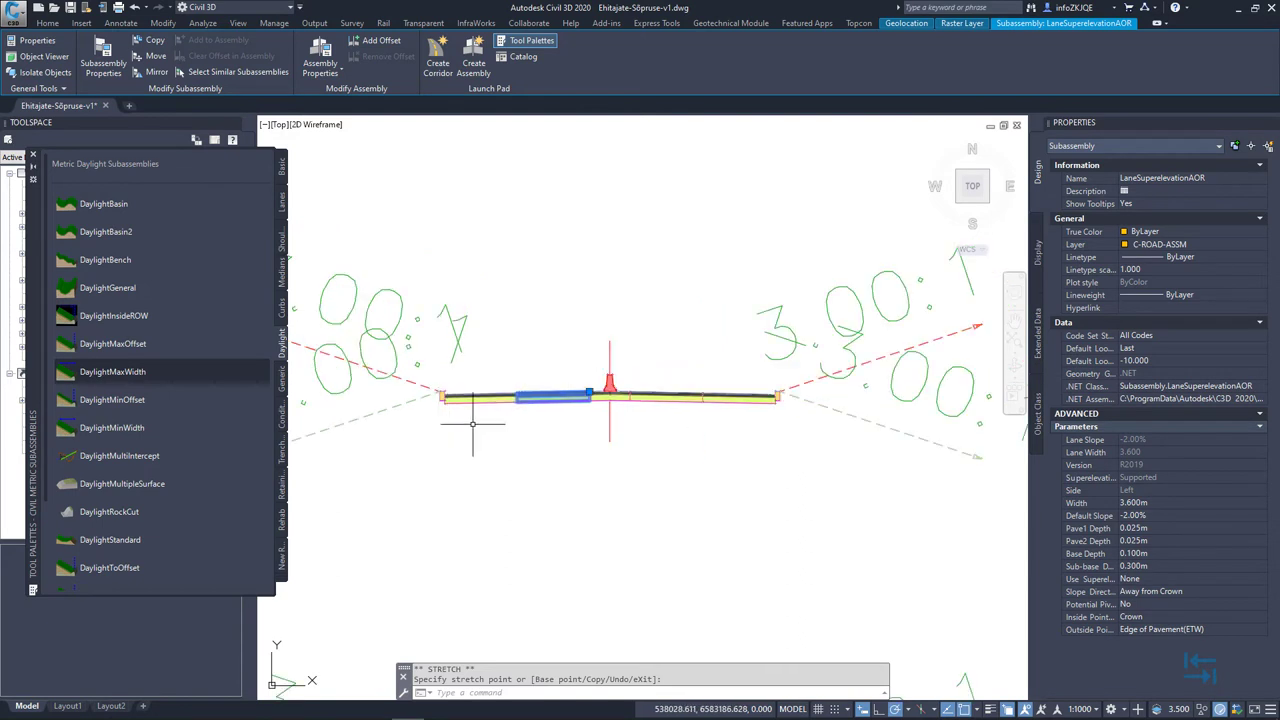
key("Escape")
- Check the inner right lane's width on the four-lane assembly and set the NewRoad inner right lane's width to 3.75 m
middle_click_drag(663, 508, 663, 410)
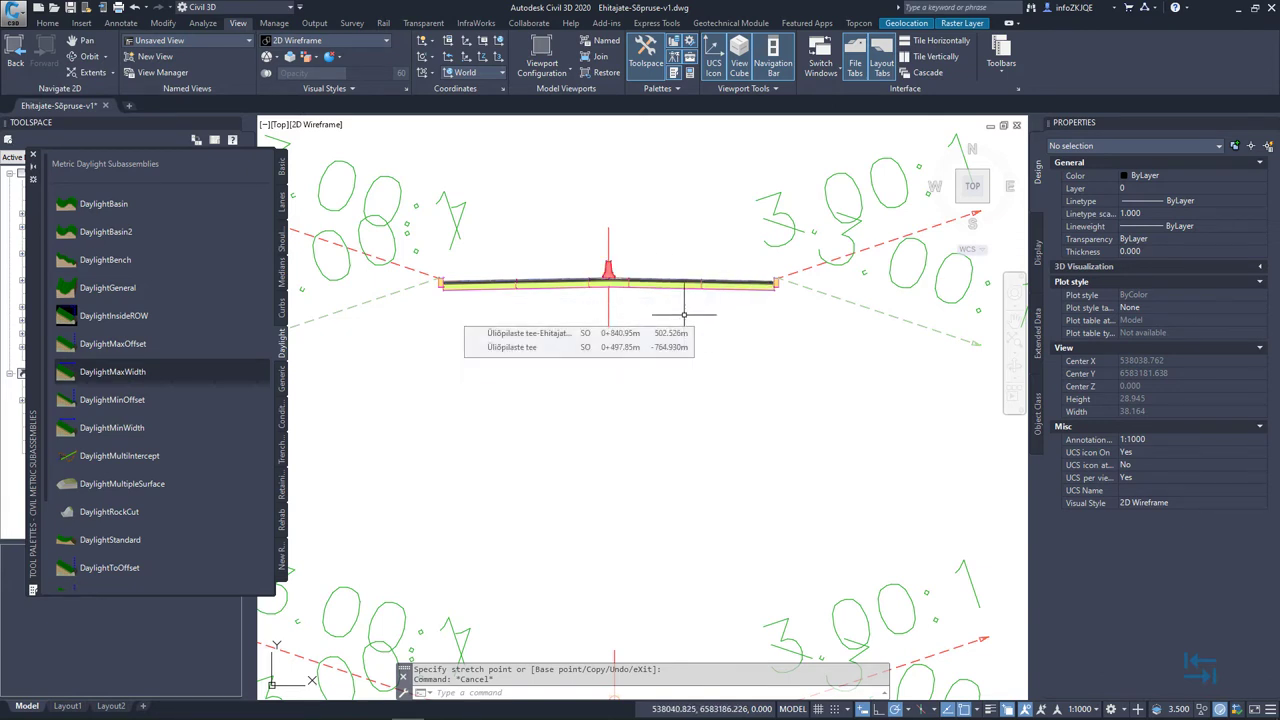
middle_click_drag(666, 434, 649, 317)
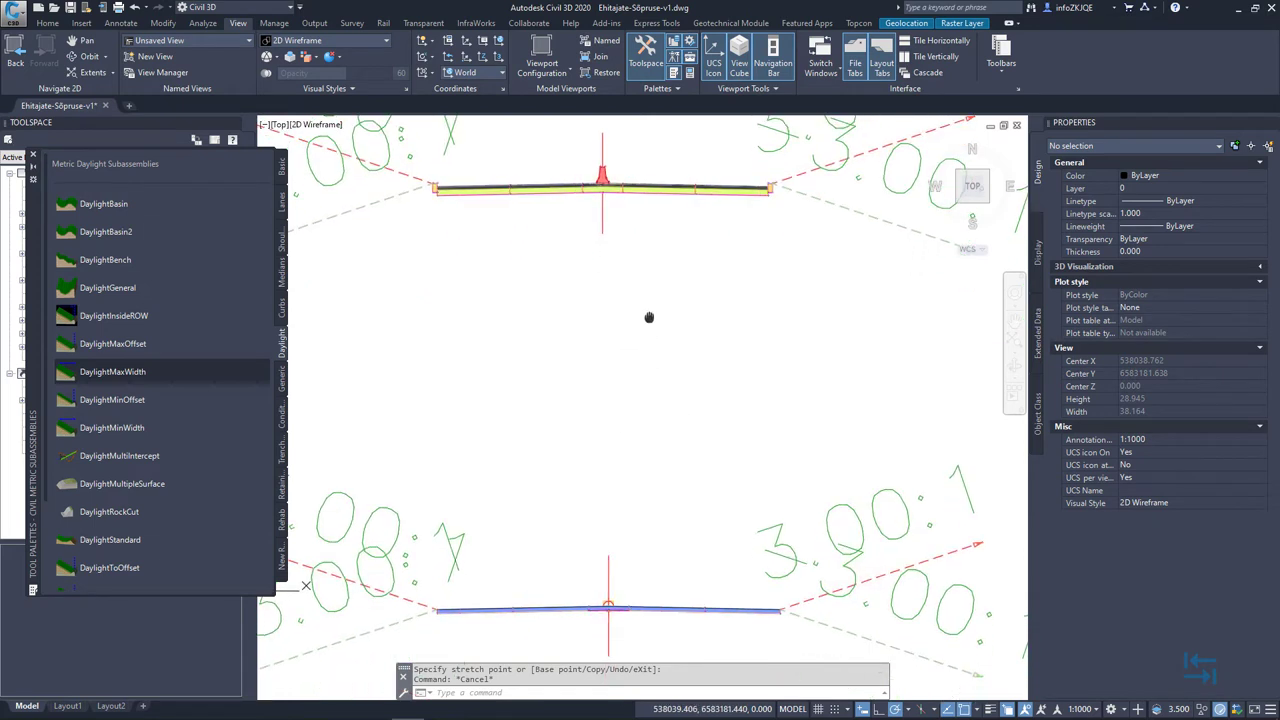
left_click(665, 609)
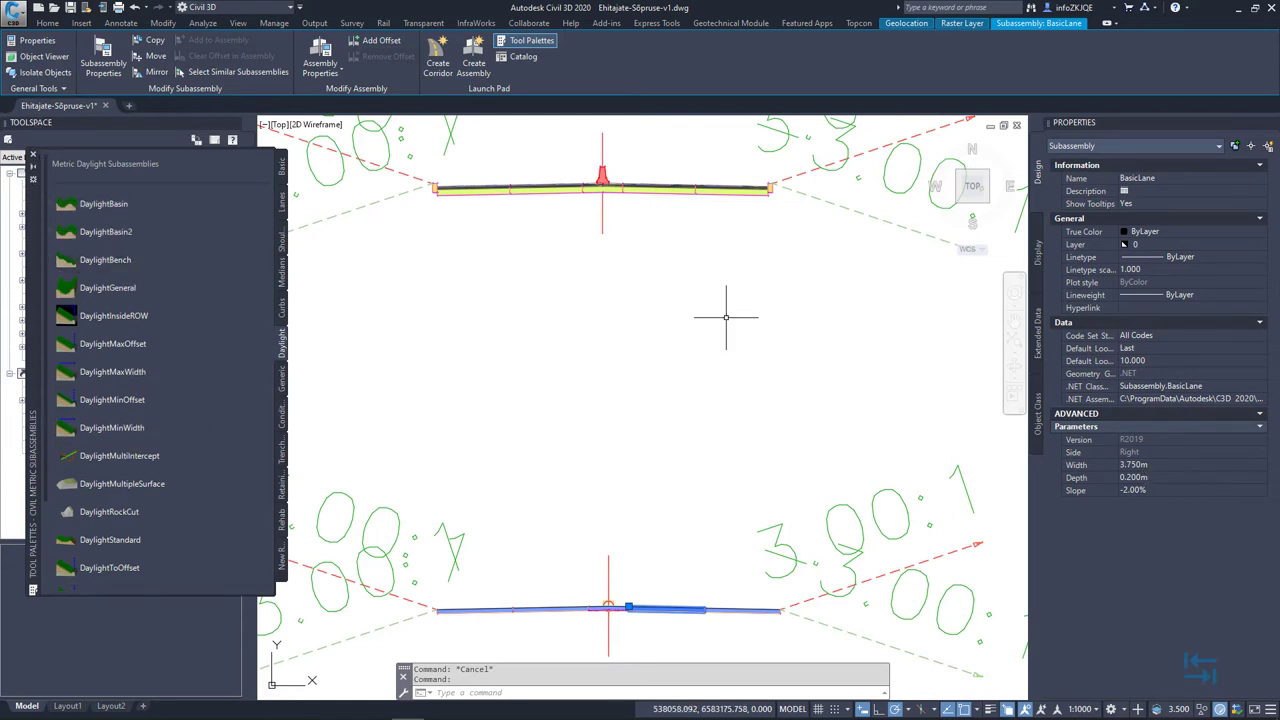
key("Escape")
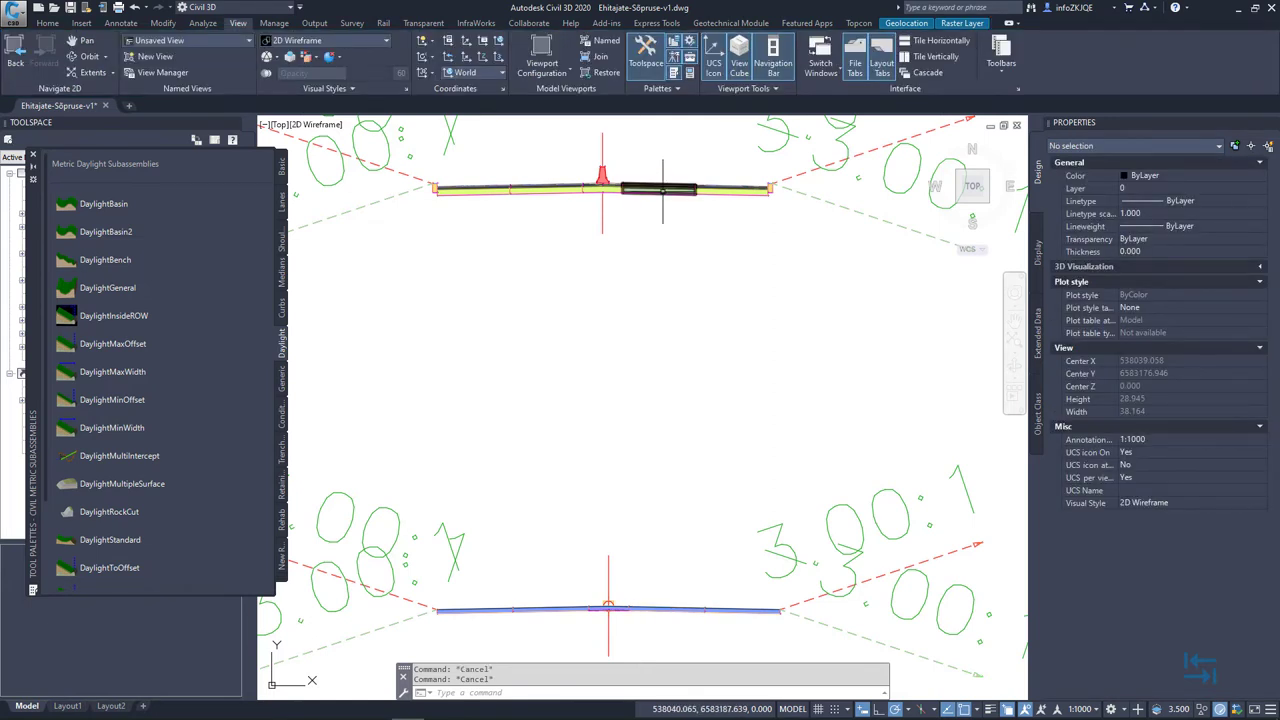
left_click(662, 188)
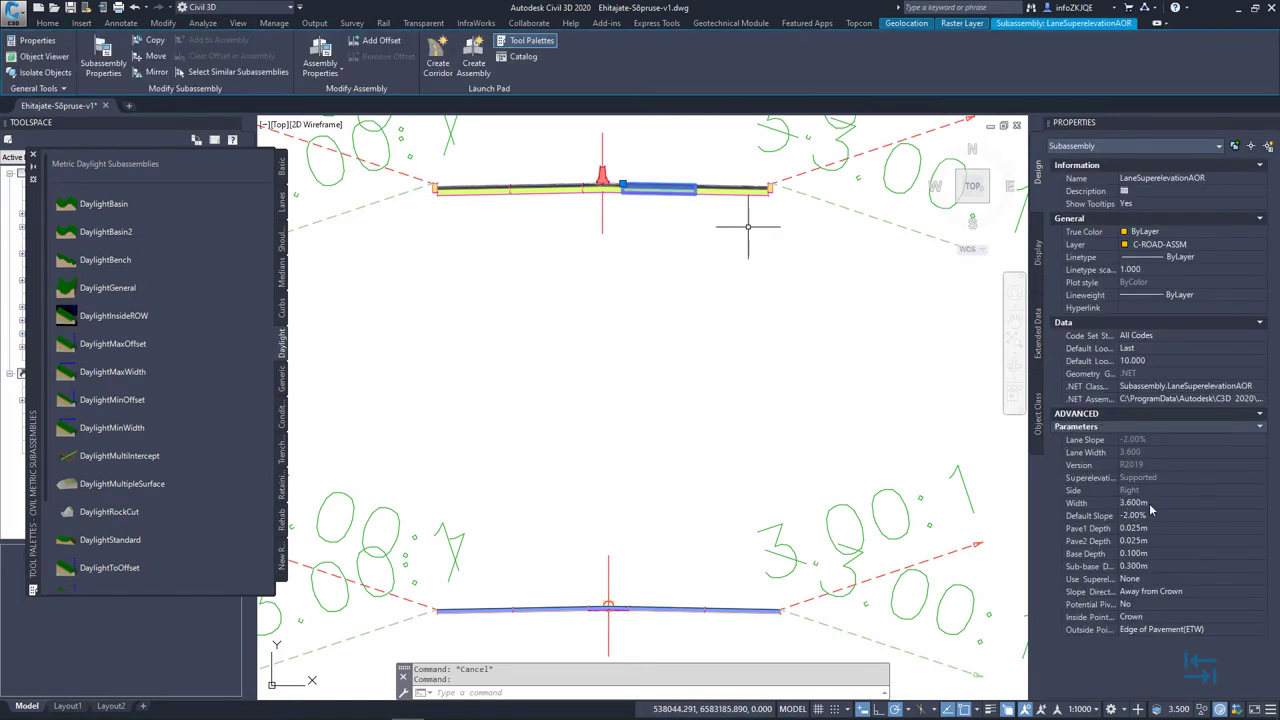
left_click(1162, 503)
type("3.75")
key("Return")
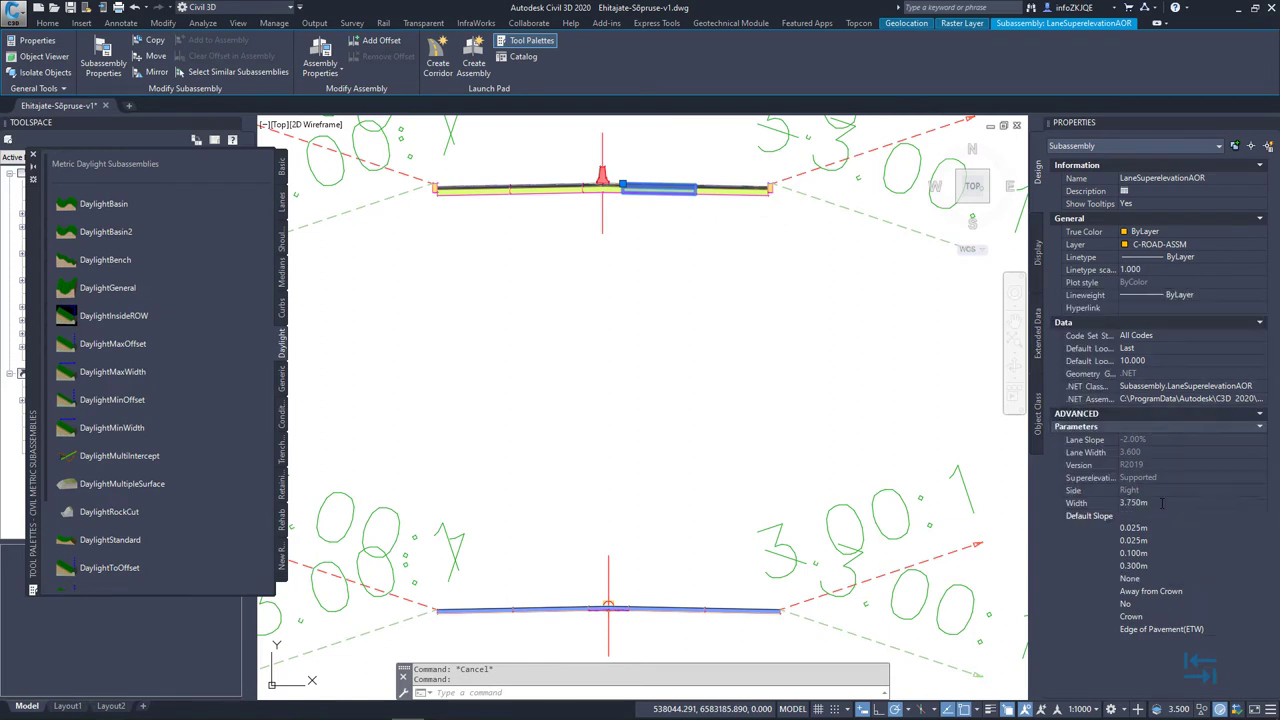
key("Escape")
- Set the NewRoad outer right lane's width to 3.75 m
left_click(731, 187)
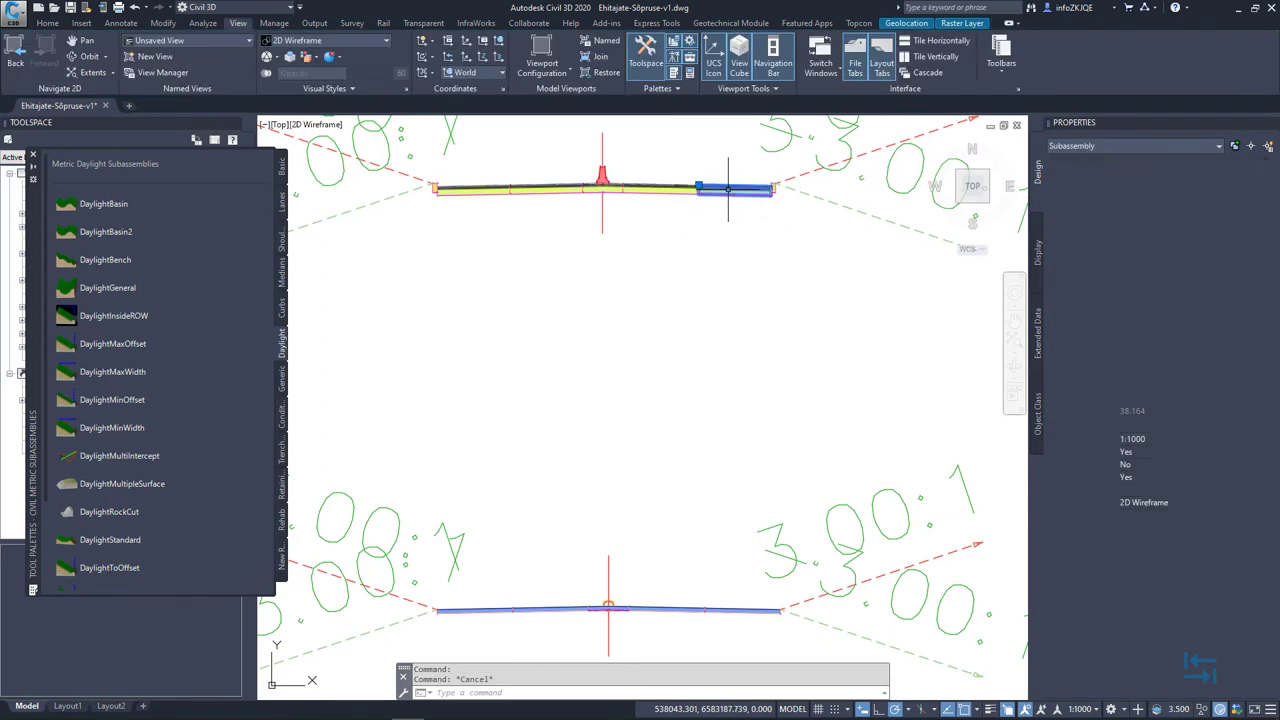
left_click(1162, 503)
type("3.75")
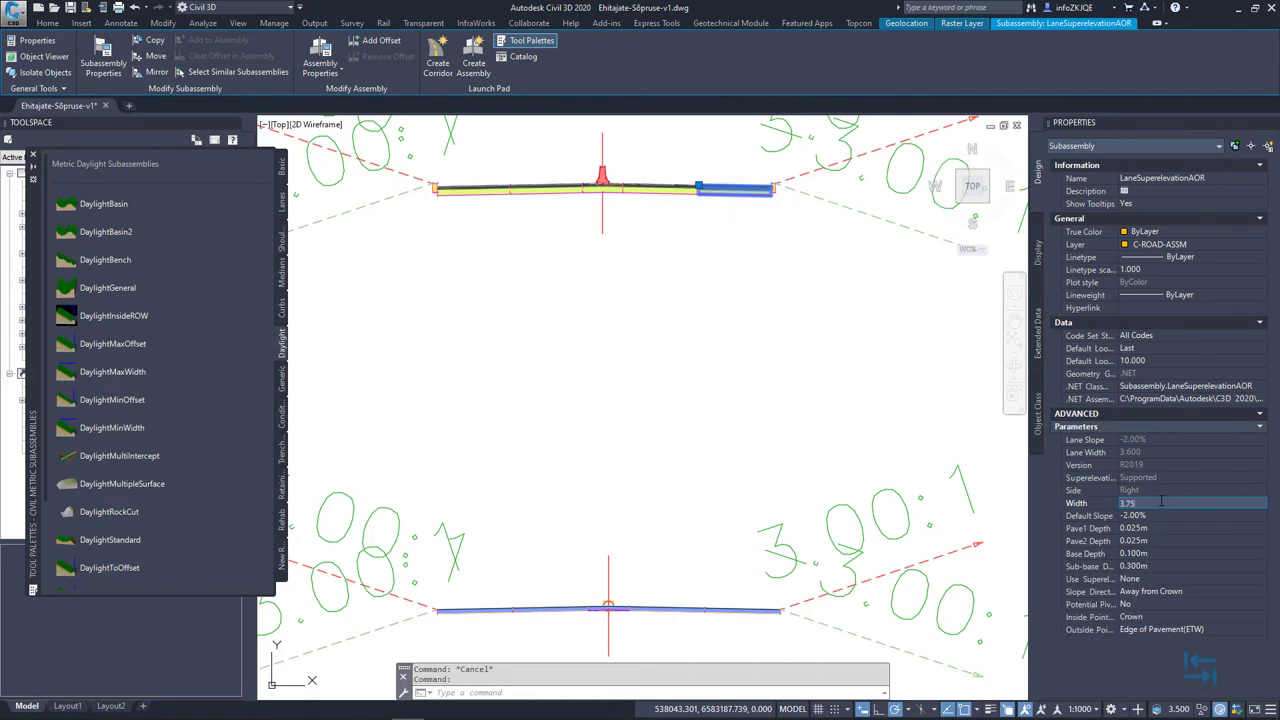
key("Return")
key("Escape")
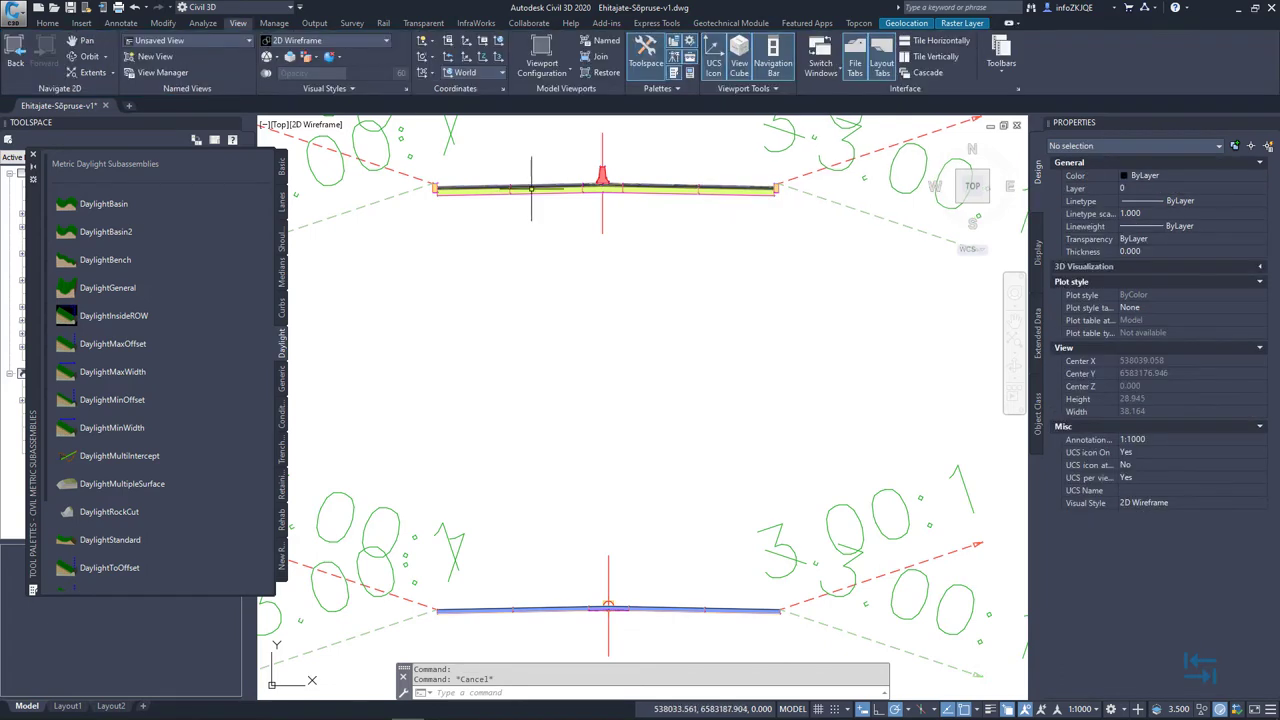
- Set the NewRoad inner left lane's width to 3.75 m, matching the right side
left_click(531, 190)
left_click(1165, 502)
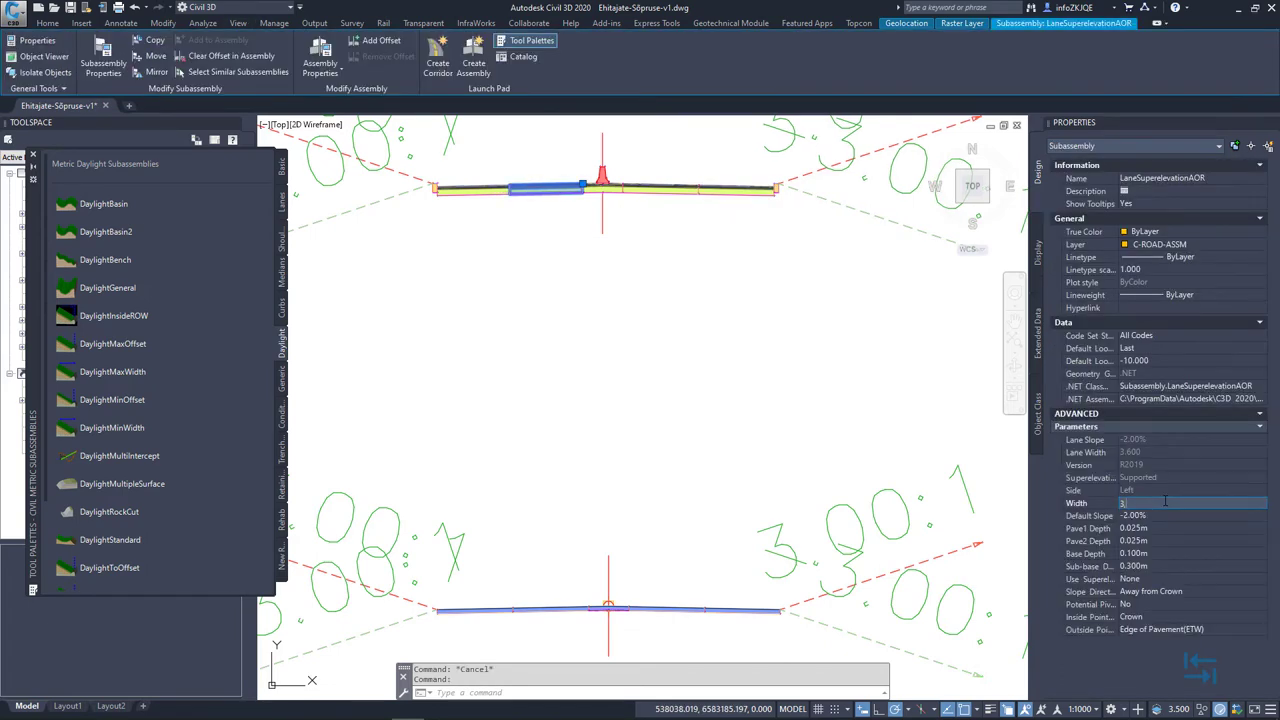
type("3")
key("Return")
key("Escape")
- Set the NewRoad outer left lane's width to 3.75 m, matching the right side
left_click(486, 196)
left_click(1155, 503)
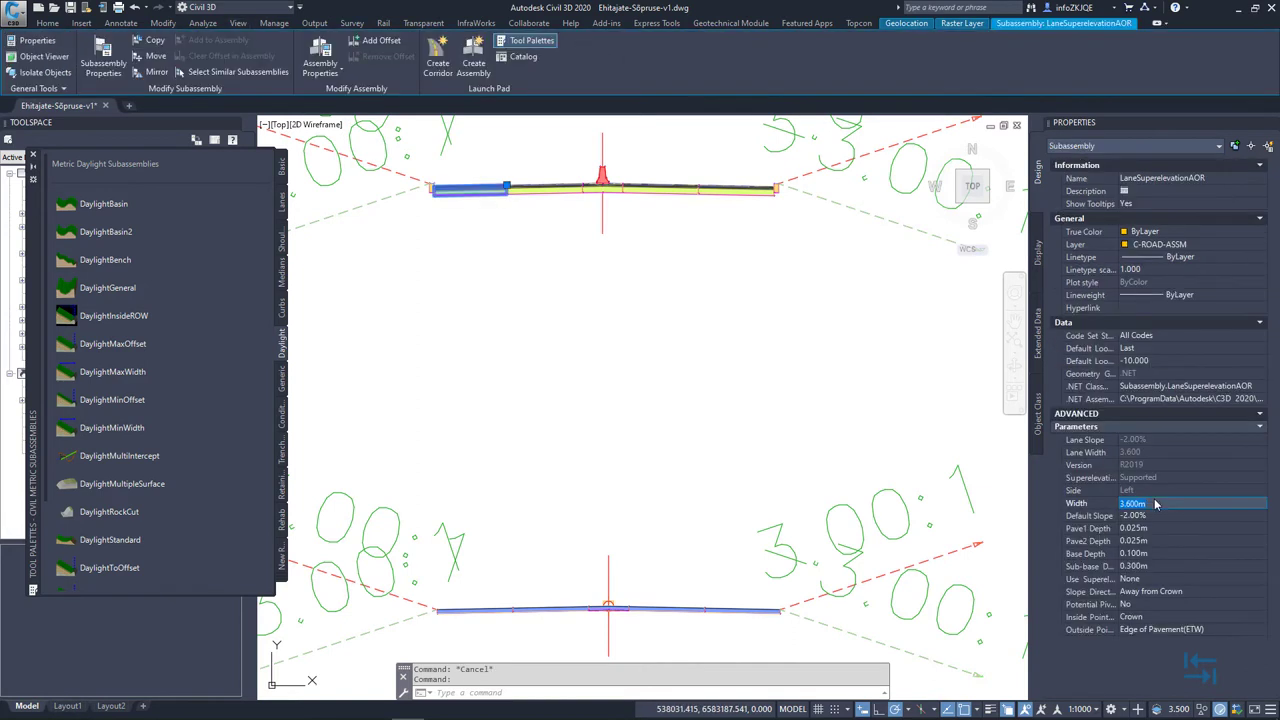
type("3")
key("Return")
key("Escape")
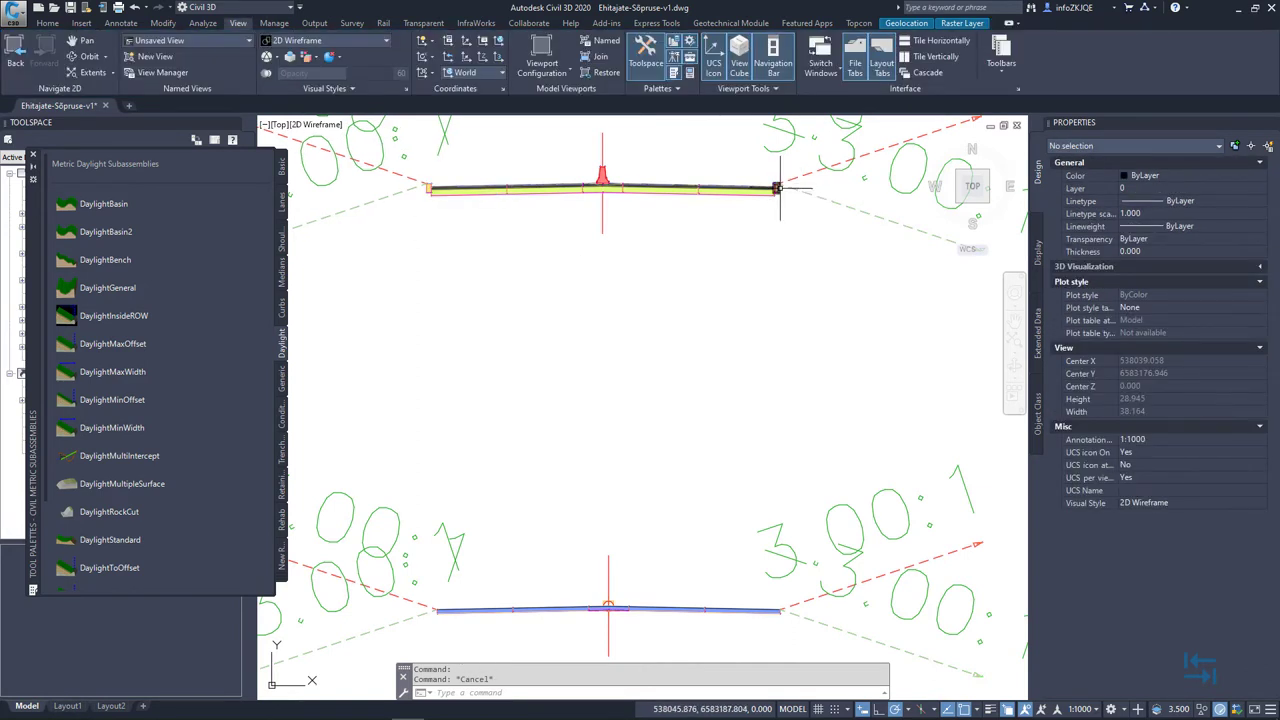
- Check the cut slope, fill slope and max width of the mirrored left daylight subassembly
middle_click_drag(356, 235, 526, 323)
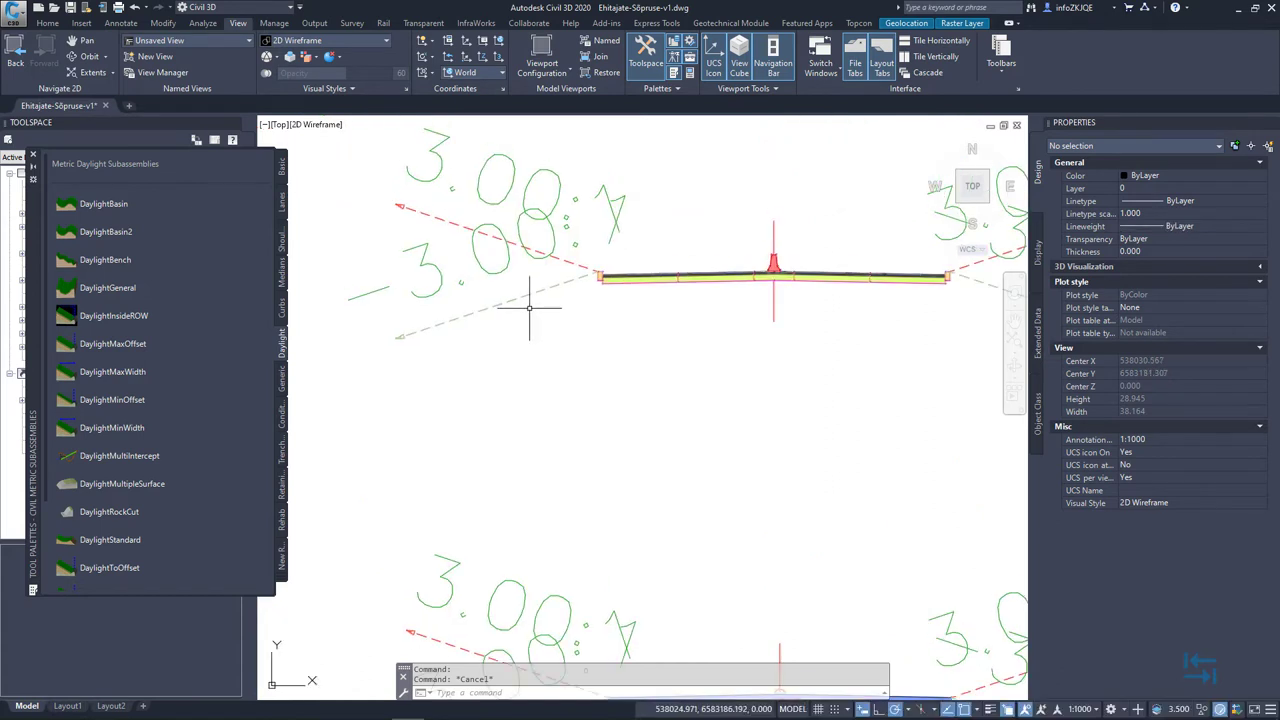
left_click(530, 303)
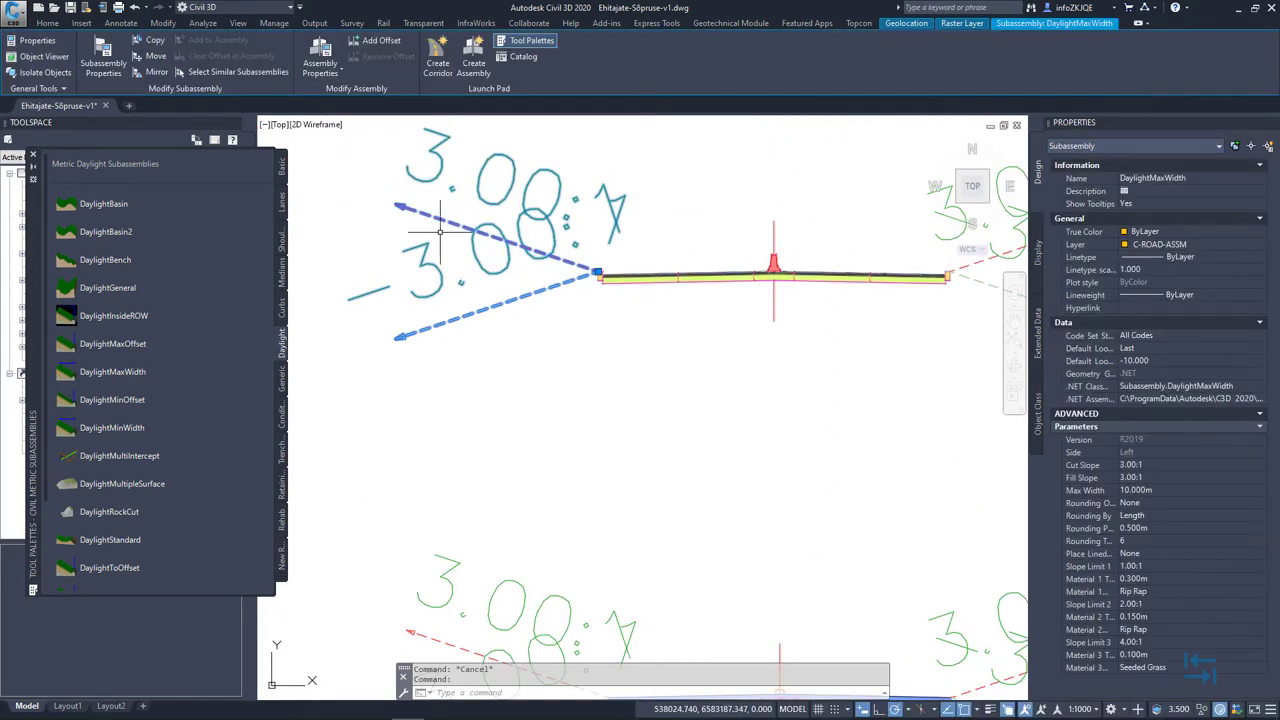
key("Escape")
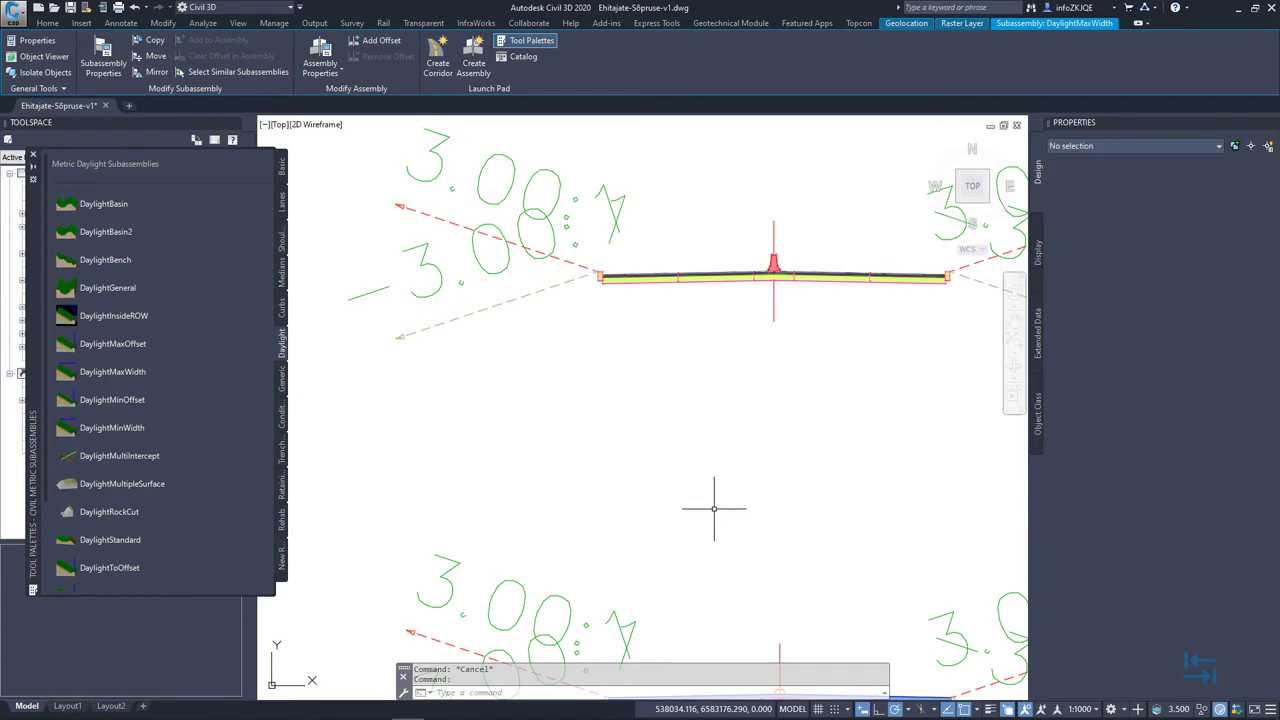
- Check the completed NewRoad assembly's properties and save the drawing
middle_click_drag(563, 371, 443, 371)
scroll(443, 371, "down", 2)
middle_click_drag(547, 343, 567, 339)
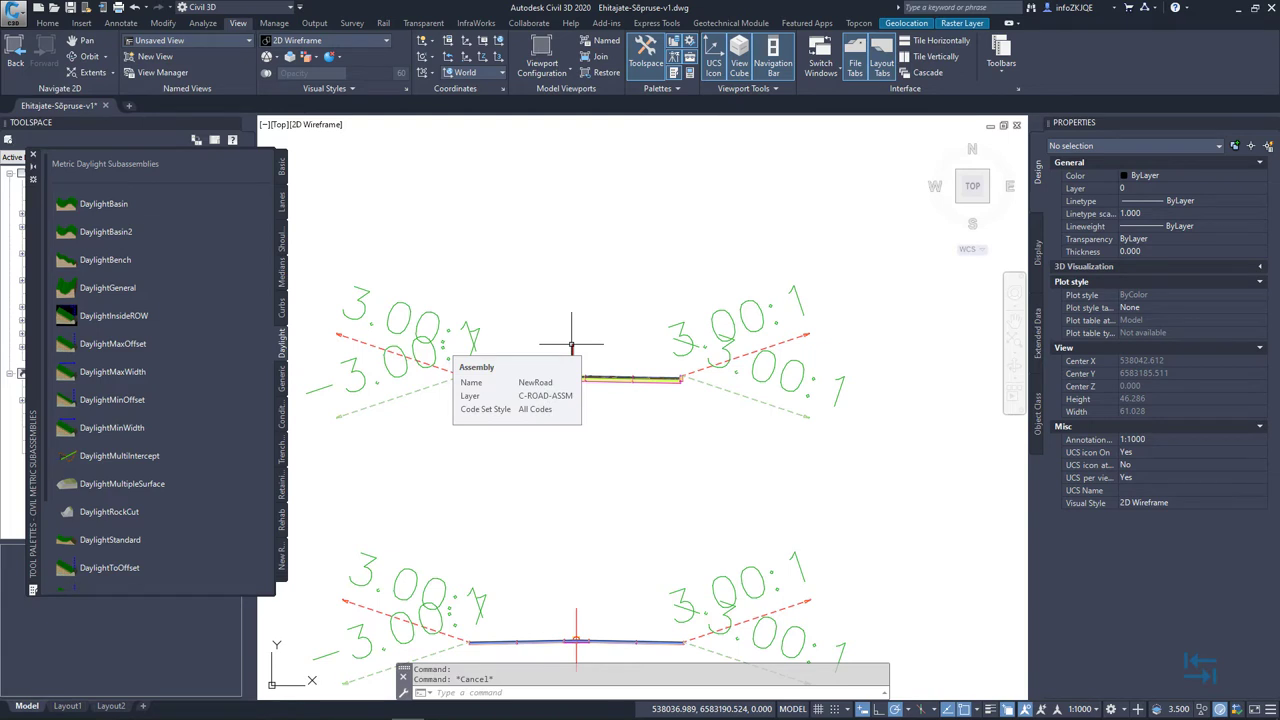
left_click(571, 344)
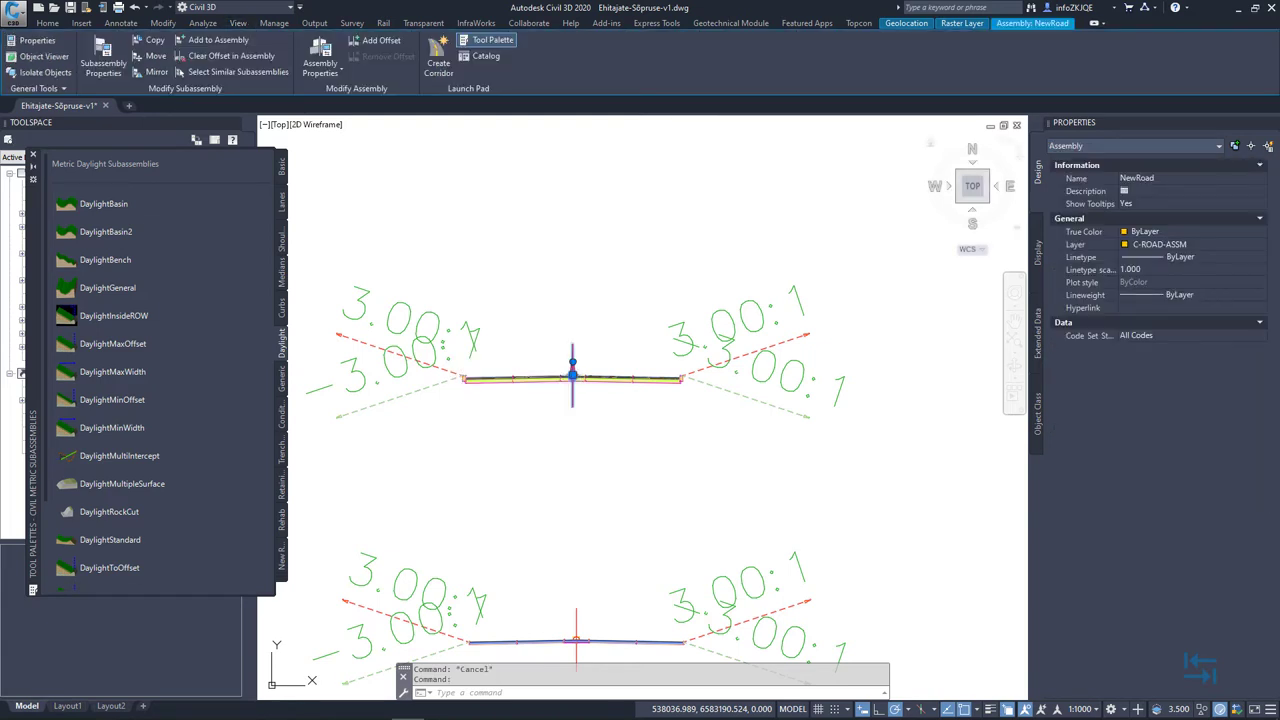
key("Escape")
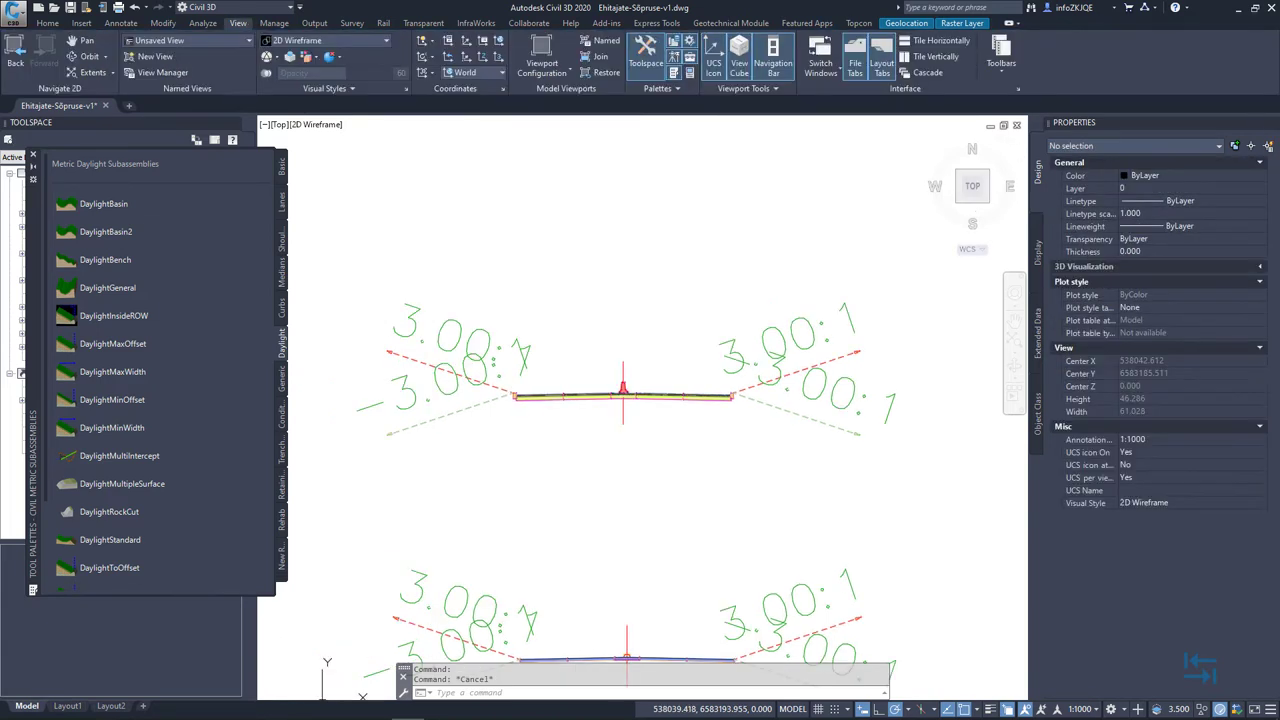
middle_click_drag(566, 266, 617, 283)
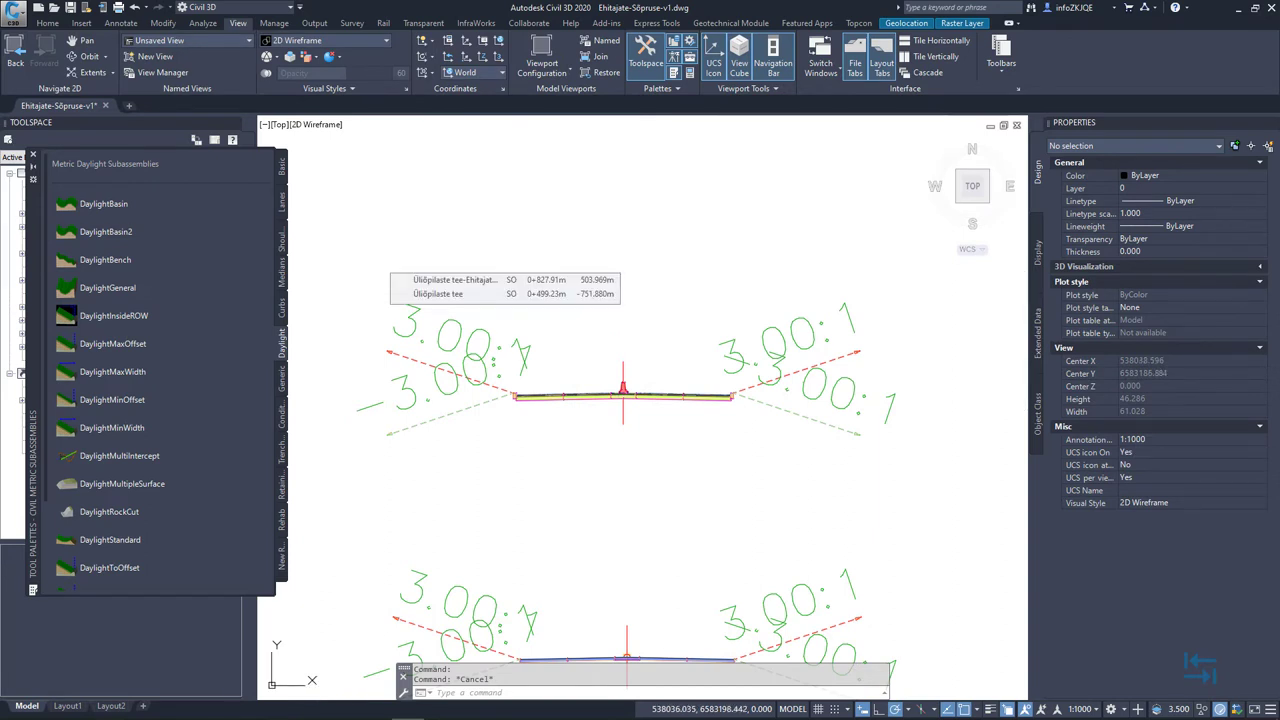
key("ctrl+s")
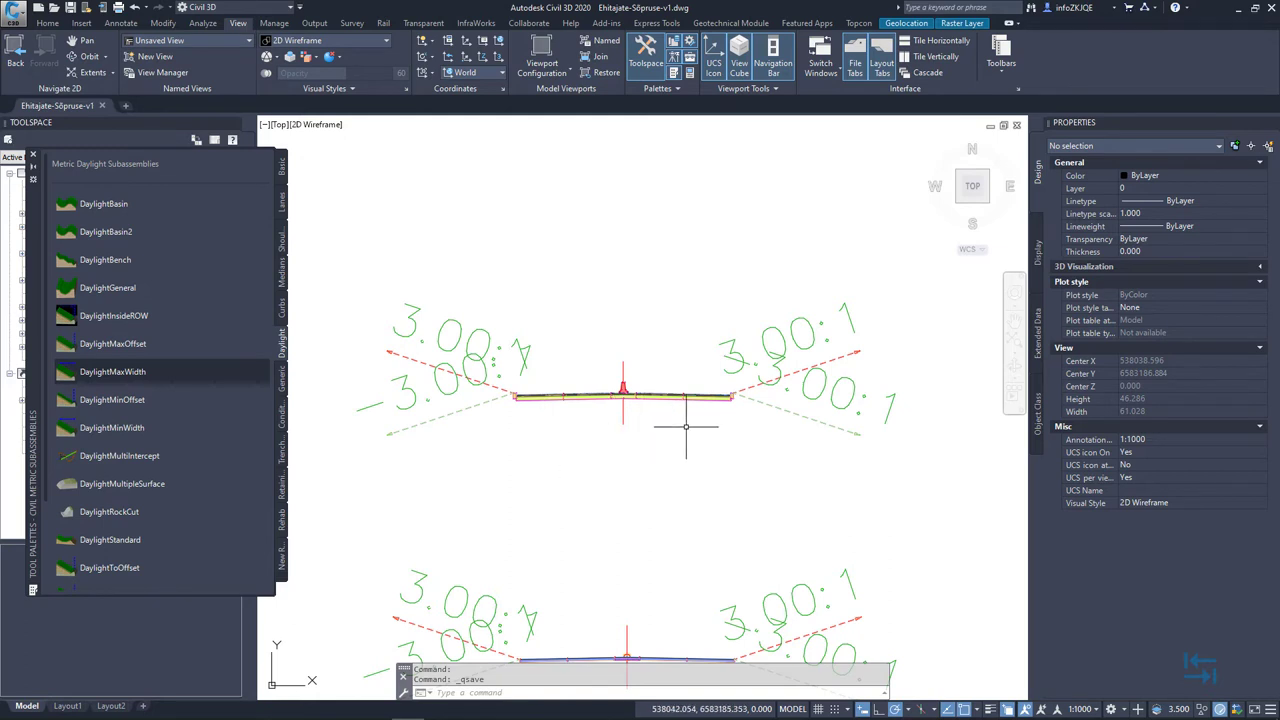
- Open the corridor properties of the Akadeemia tee - Sõpruse pst corridor
middle_click_drag(686, 427, 693, 324)
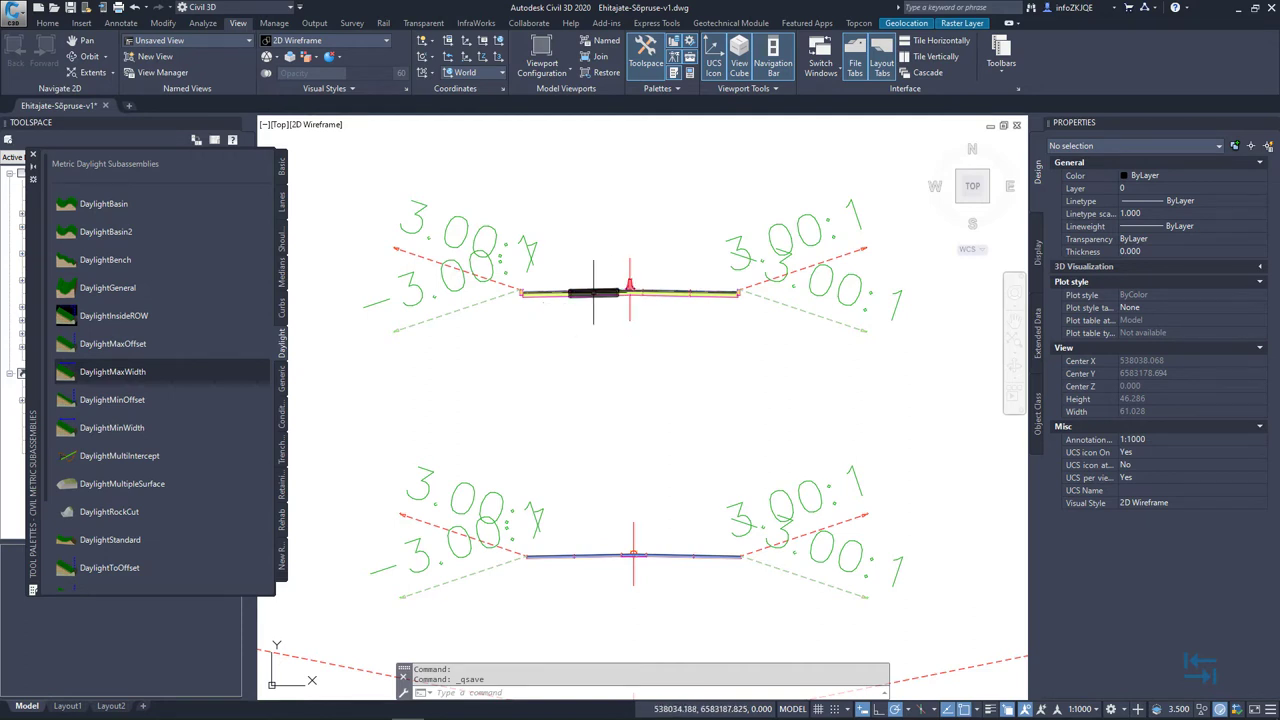
mouse_move(556, 292)
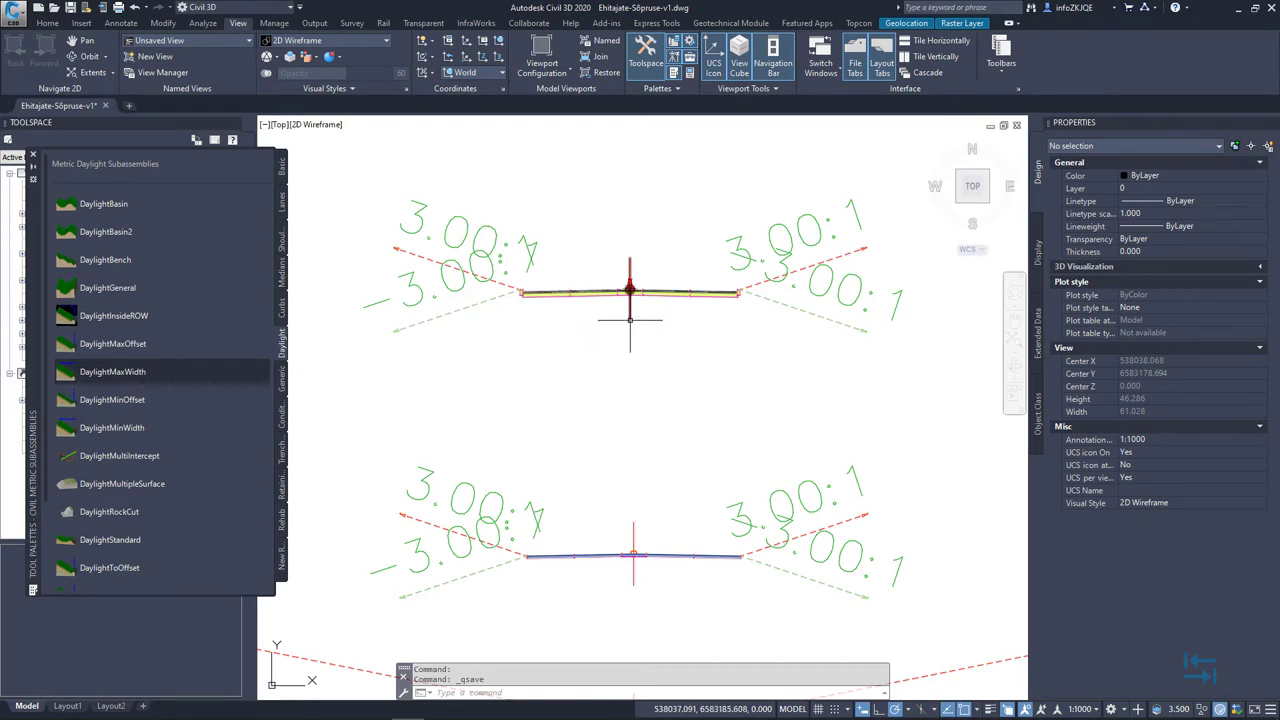
scroll(630, 320, "down", 8)
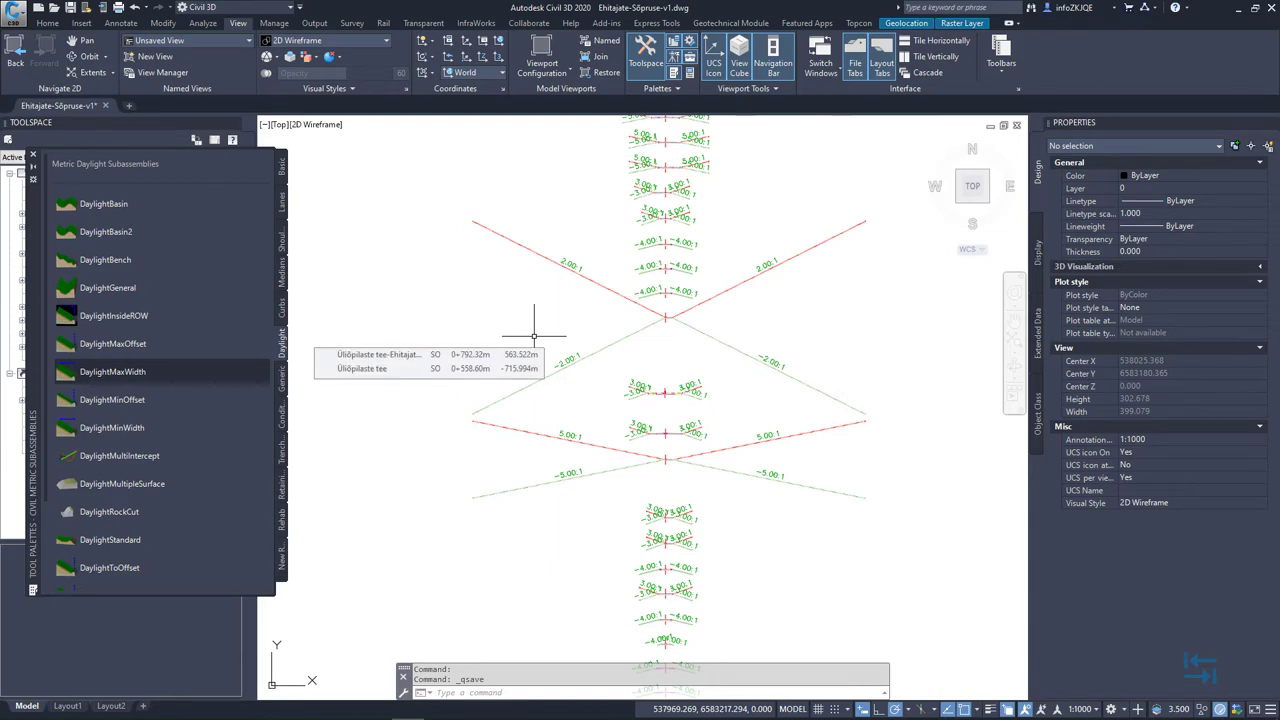
scroll(535, 330, "down", 8)
scroll(537, 320, "down", 5)
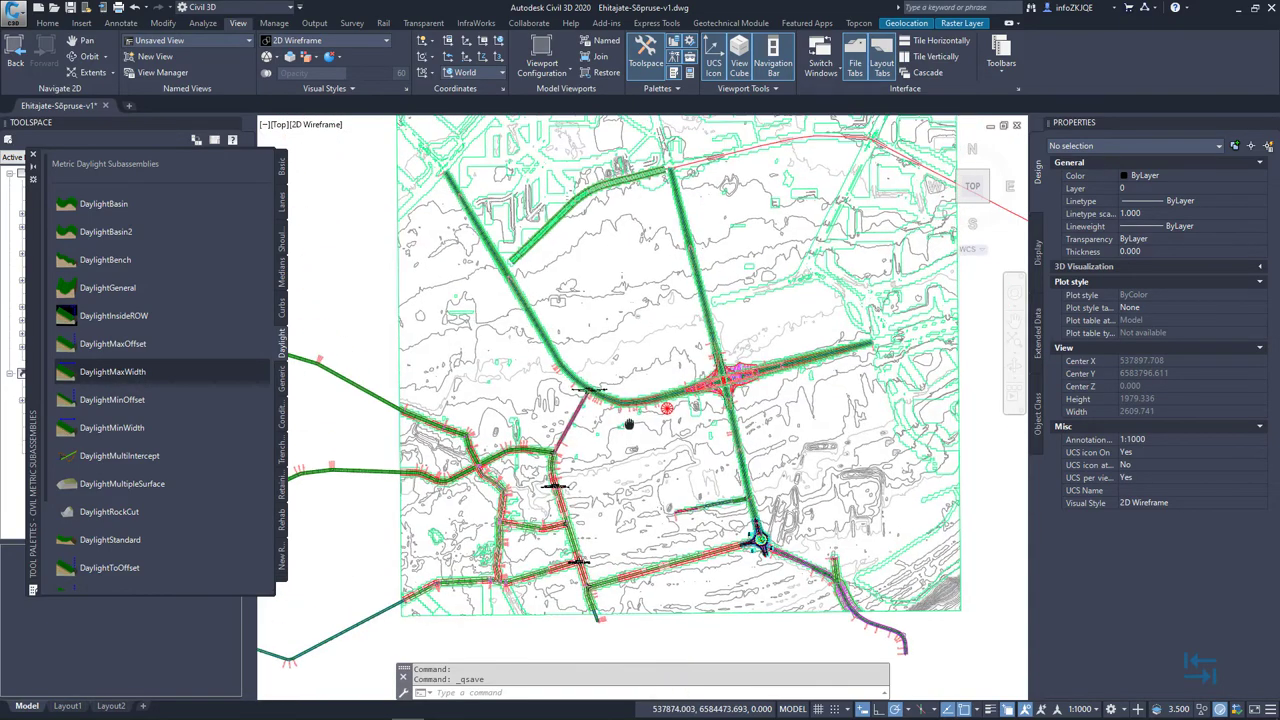
scroll(509, 300, "up", 5)
scroll(510, 300, "up", 4)
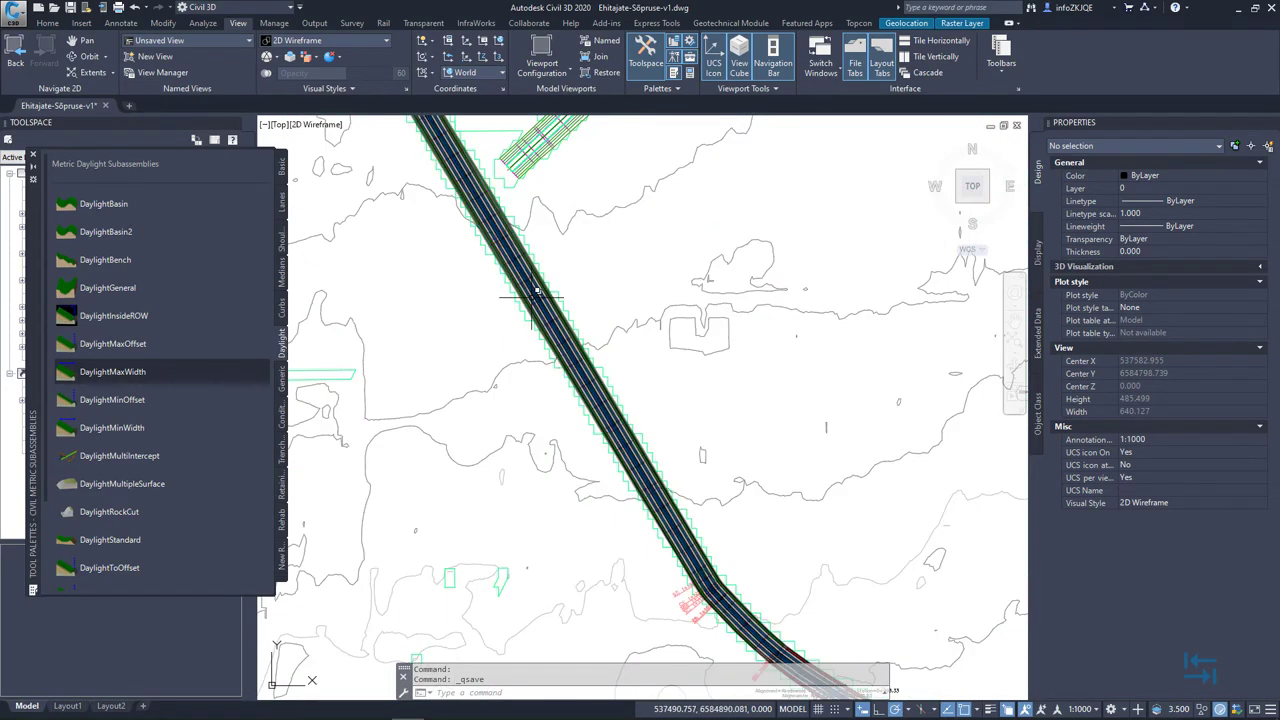
left_click(543, 296)
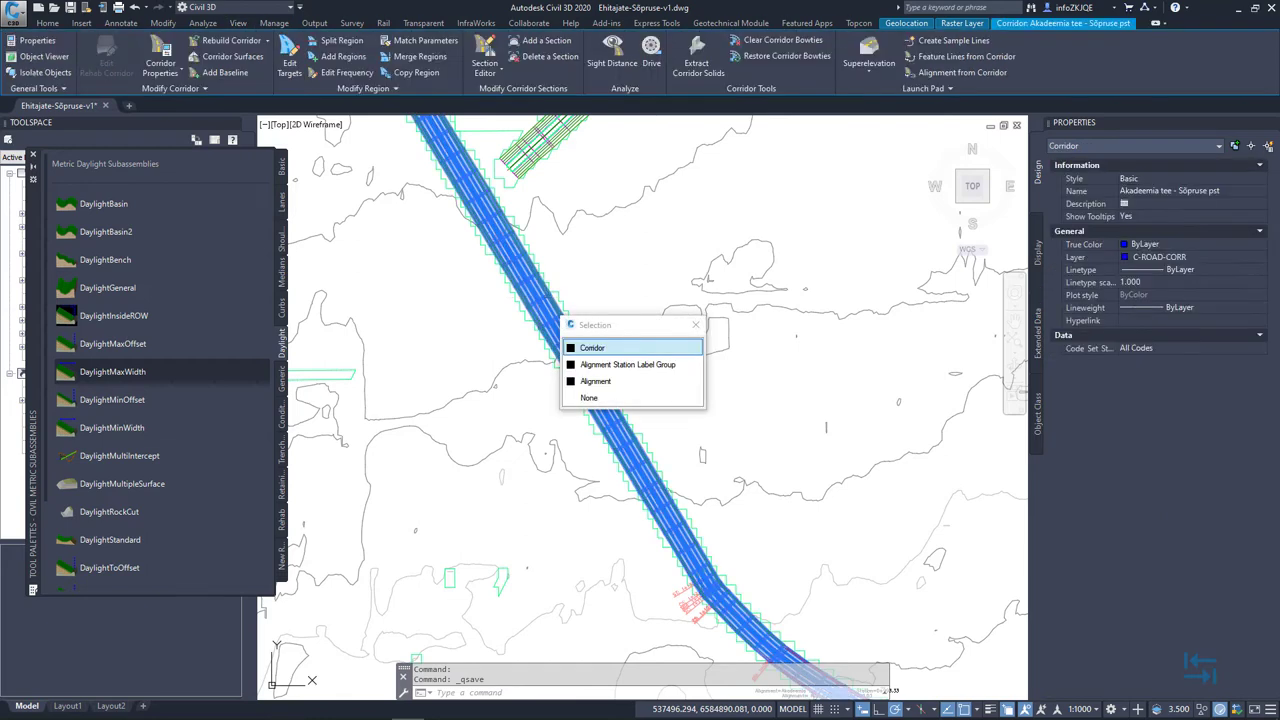
left_click(603, 348)
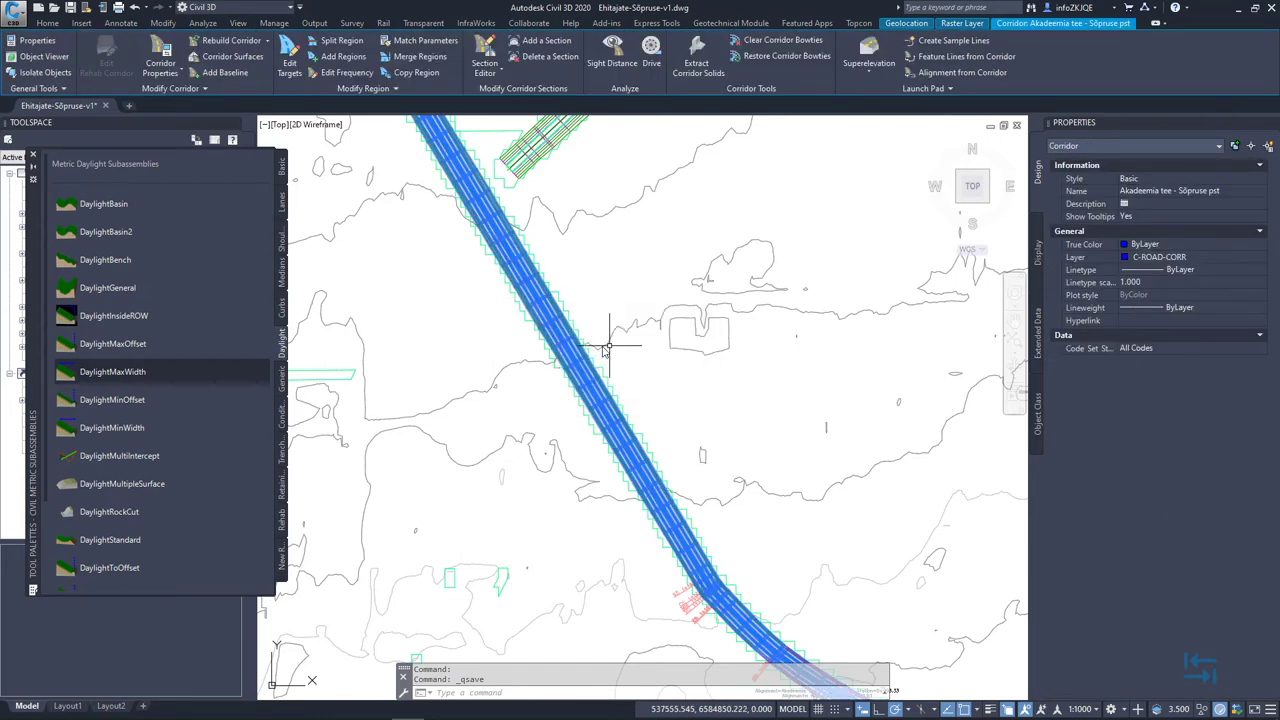
right_click(580, 266)
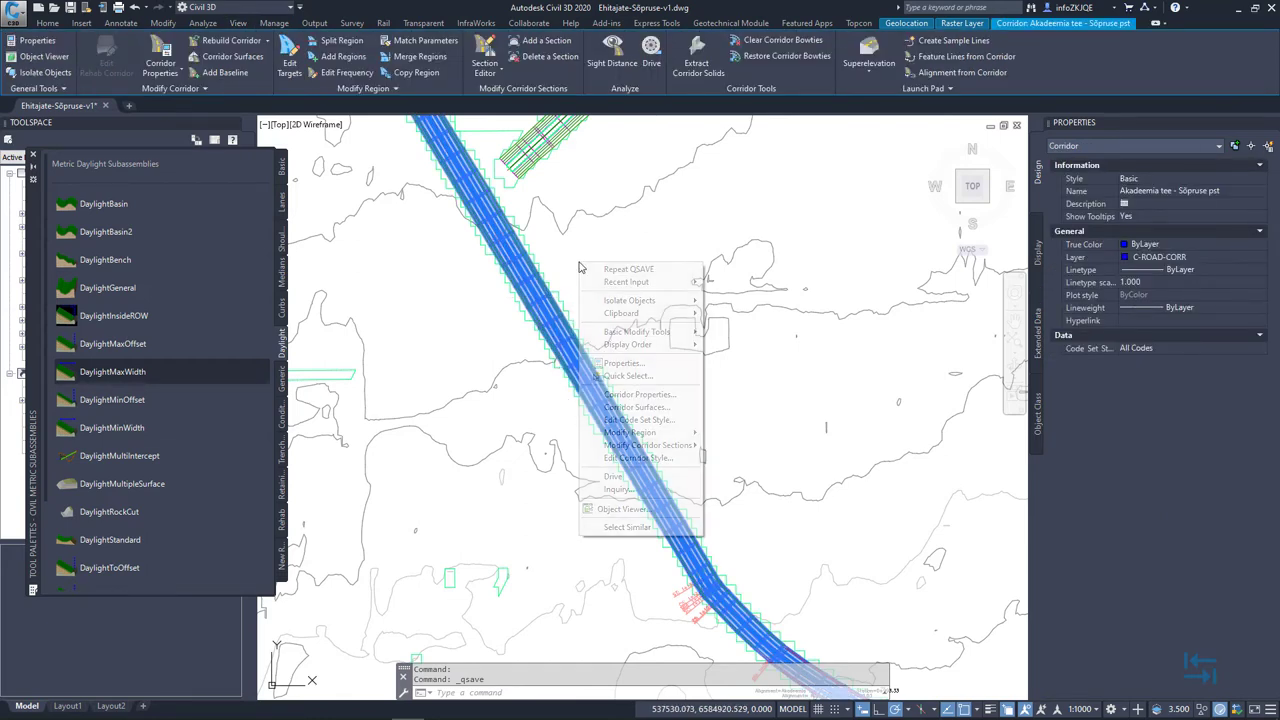
left_click(627, 396)
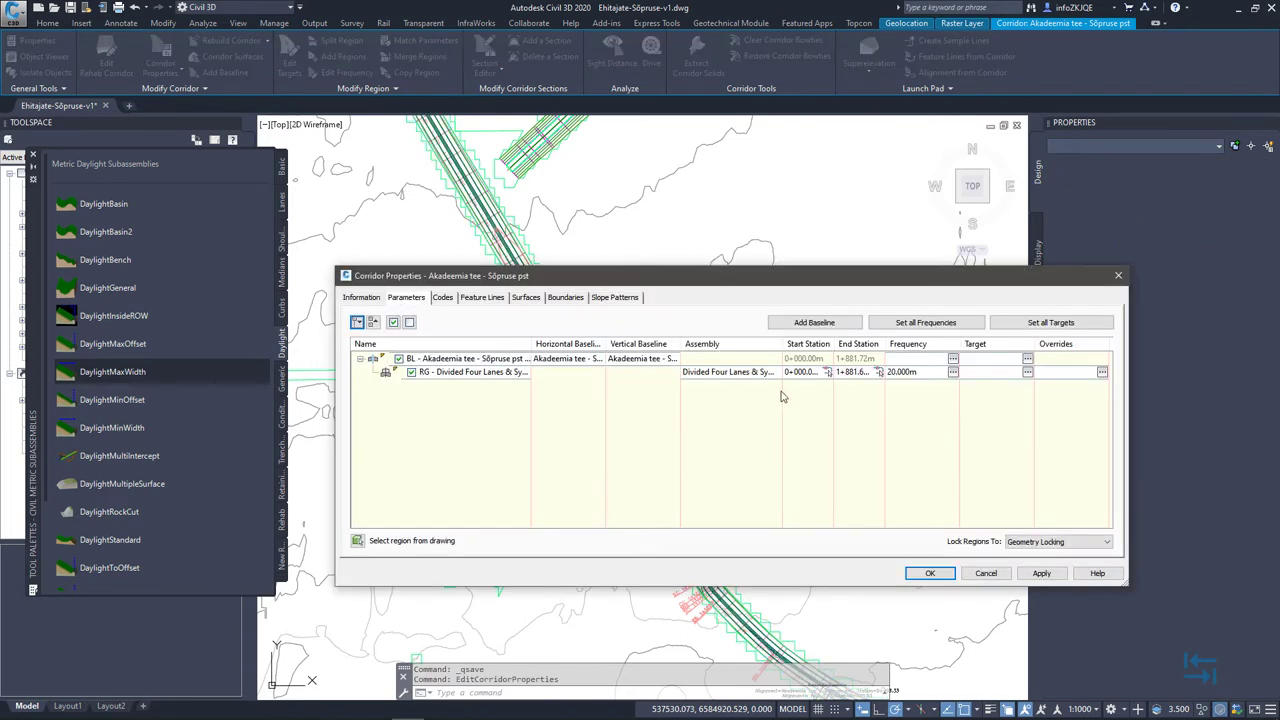
- Assign the NewRoad assembly to the corridor's region in place of the divided four-lane assembly
double_click(750, 372)
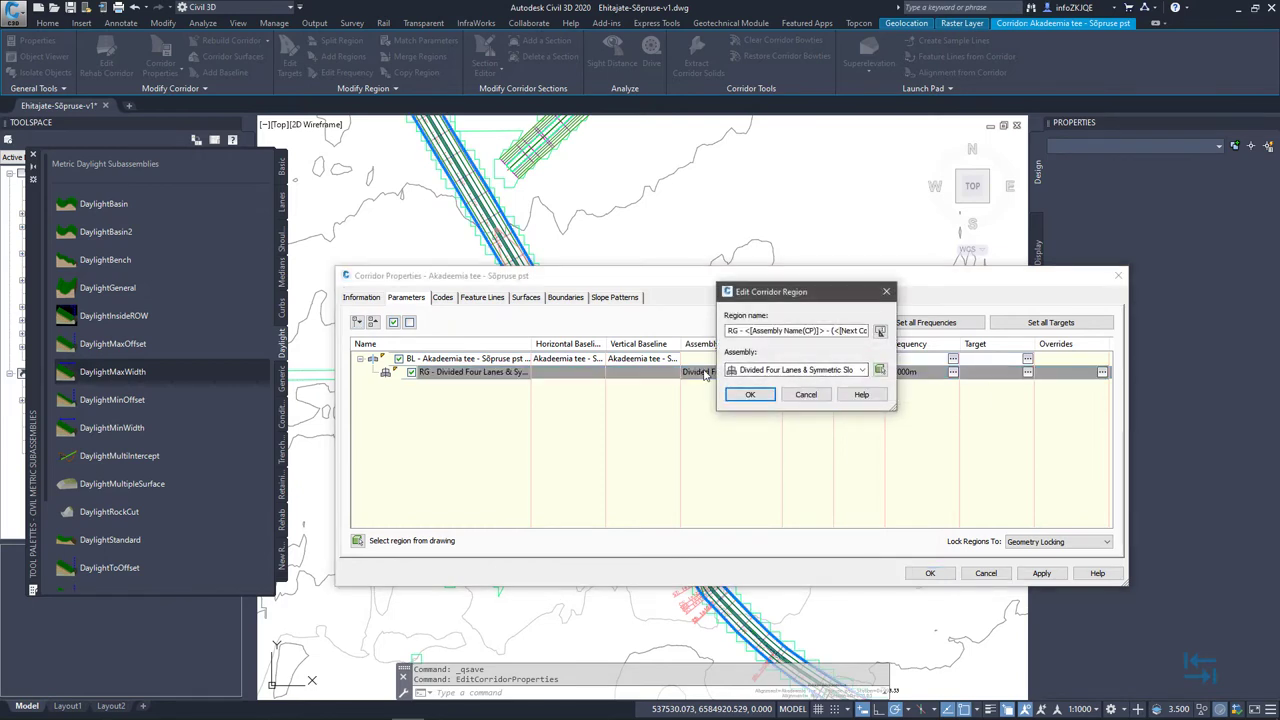
left_click(863, 370)
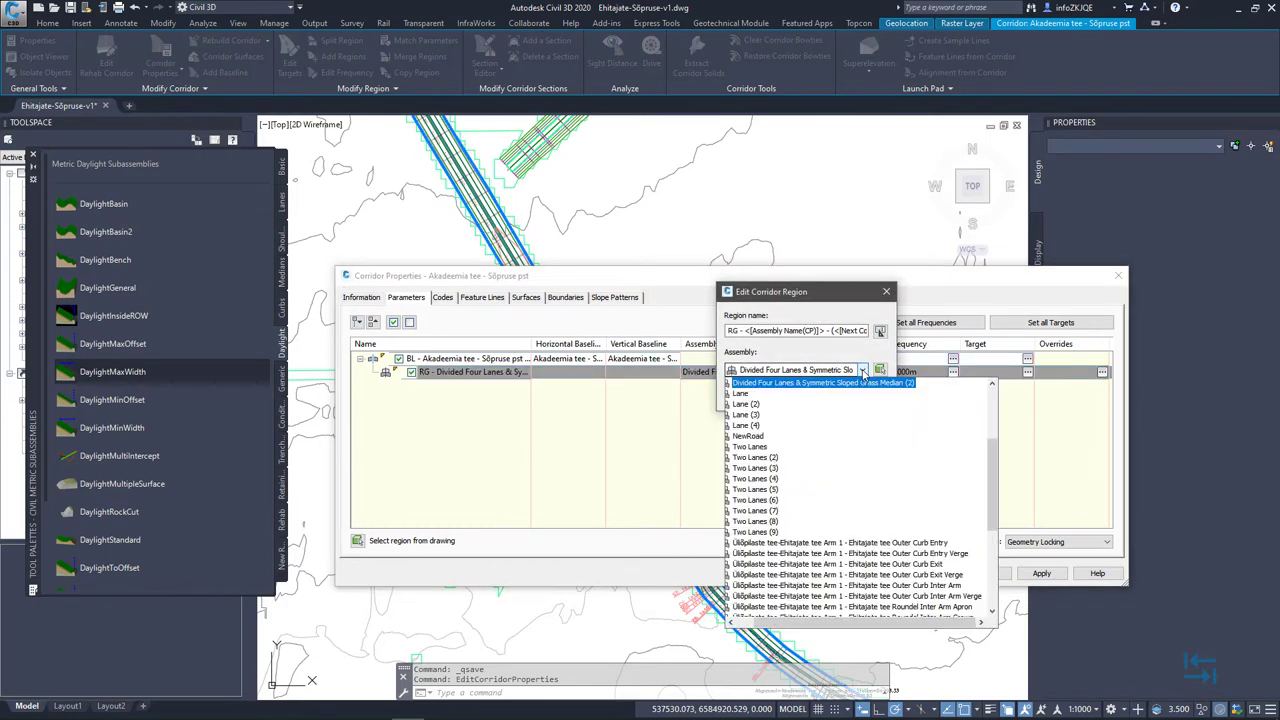
left_click(759, 441)
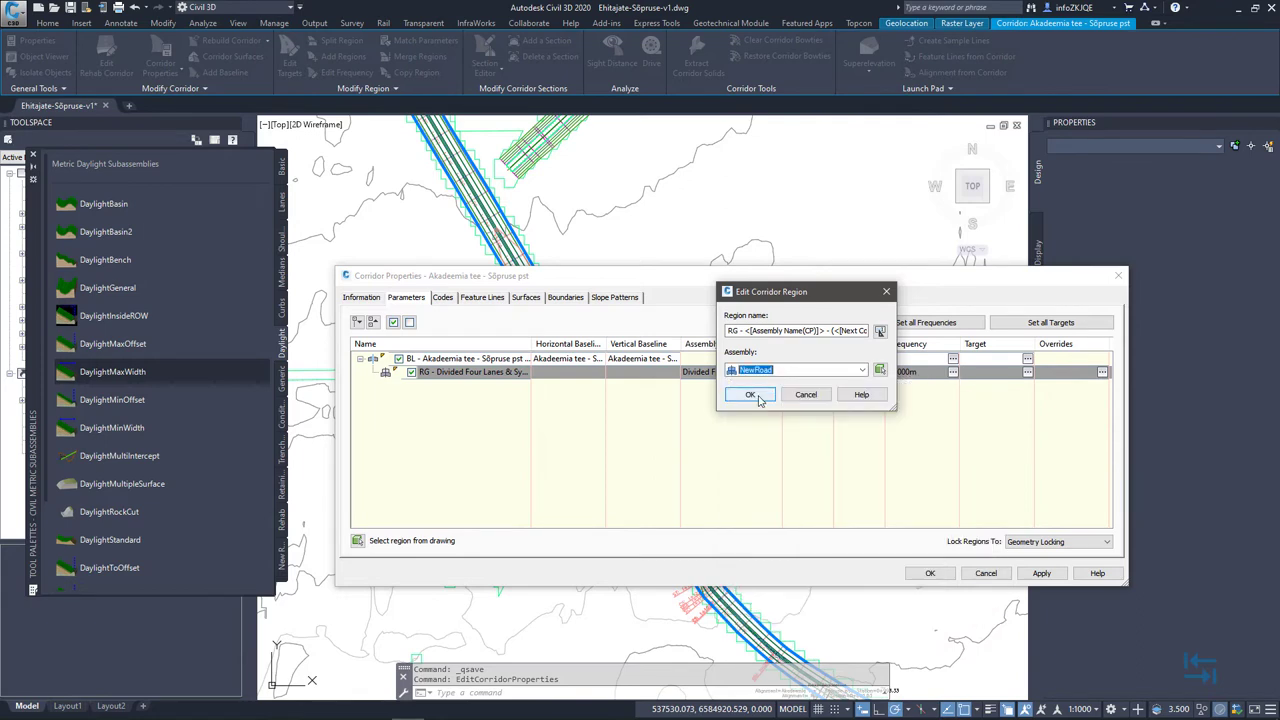
left_click(753, 395)
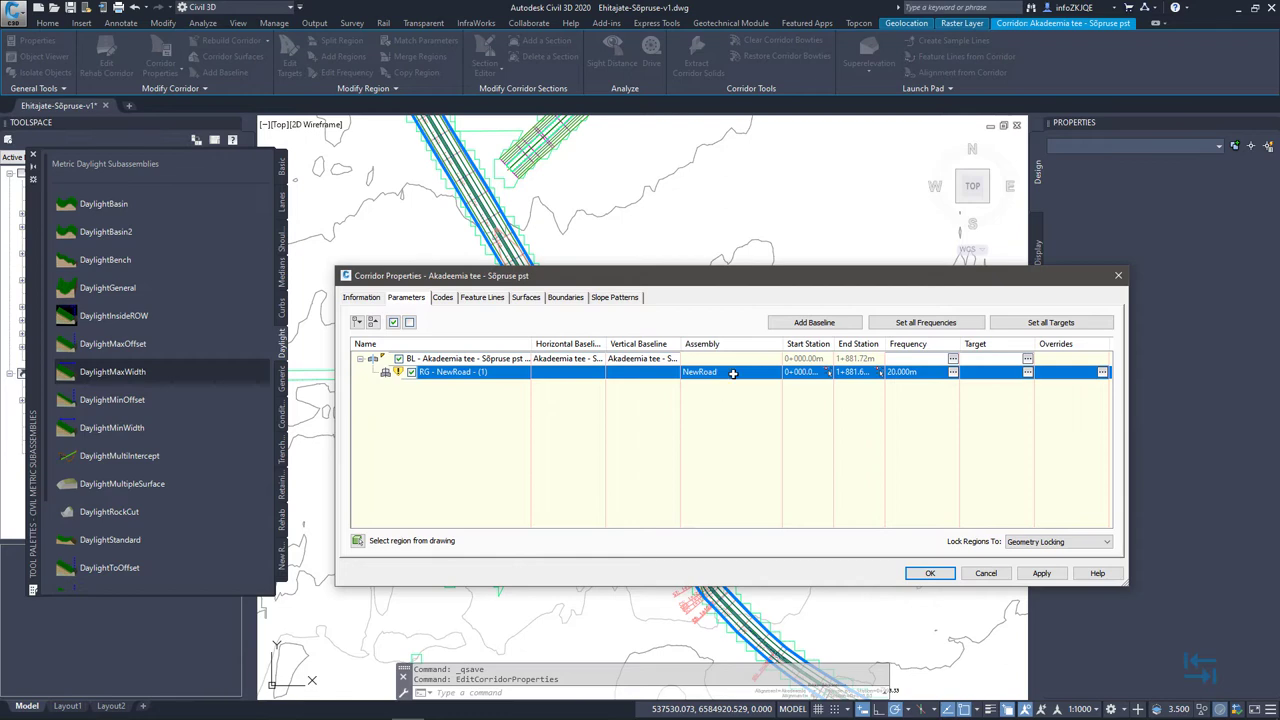
- Set AIW_Existing_Ground as the target surface for all surface targets of the corridor
left_click(1019, 325)
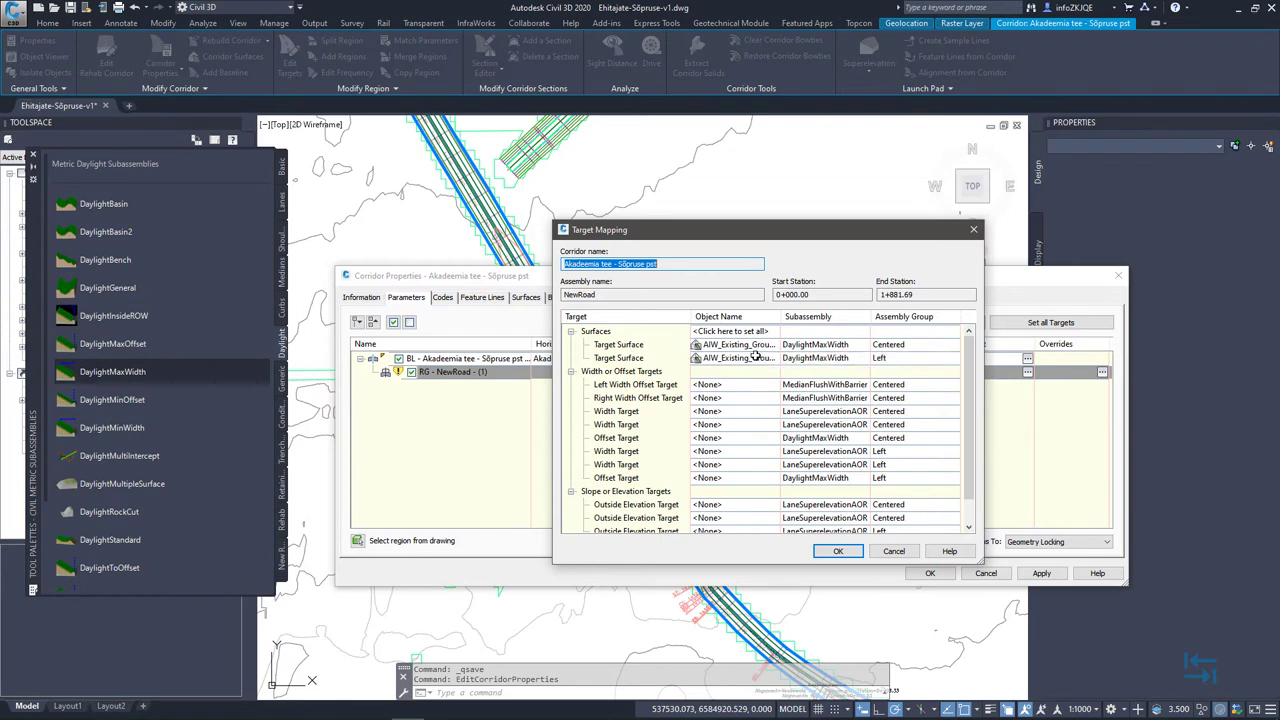
left_click(727, 331)
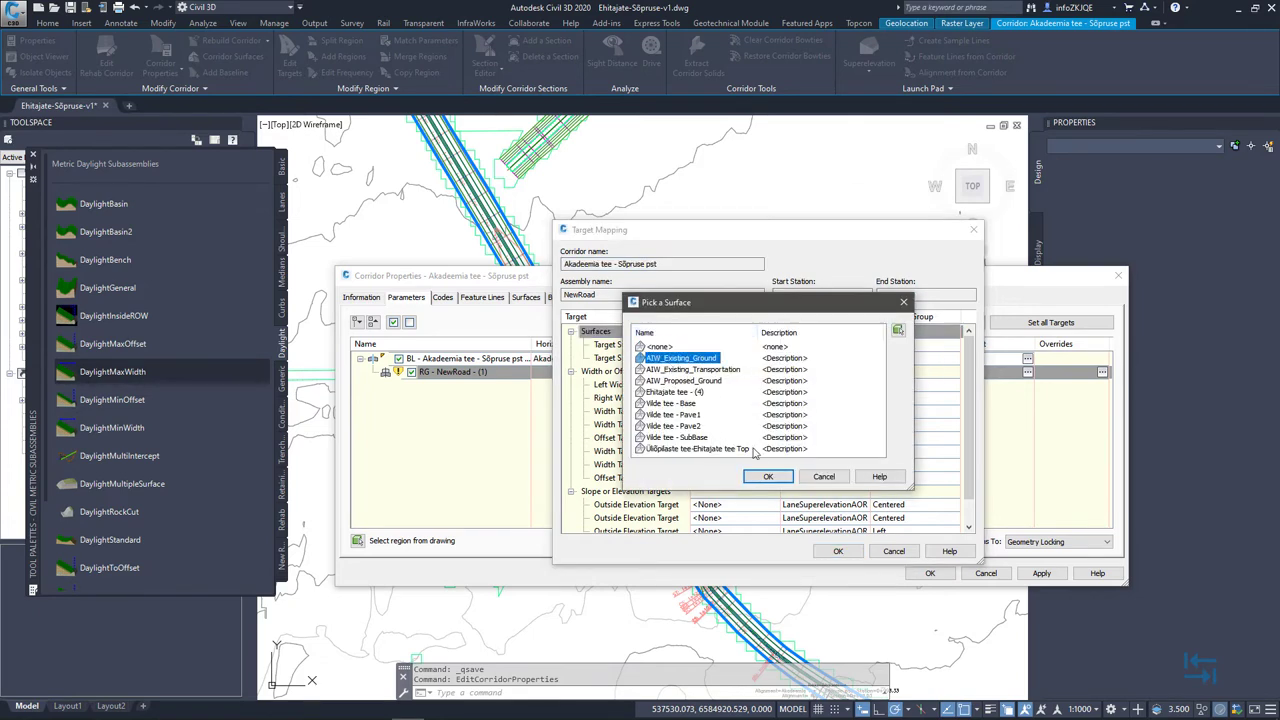
left_click(769, 476)
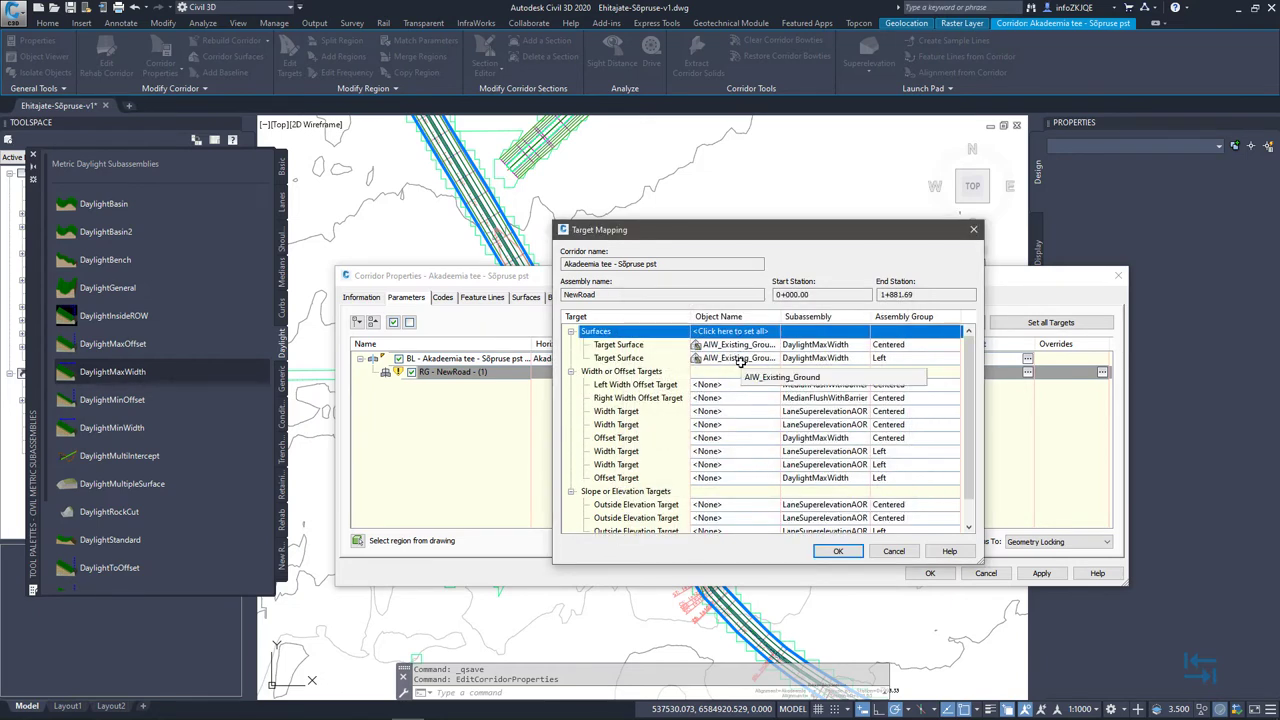
left_click(838, 551)
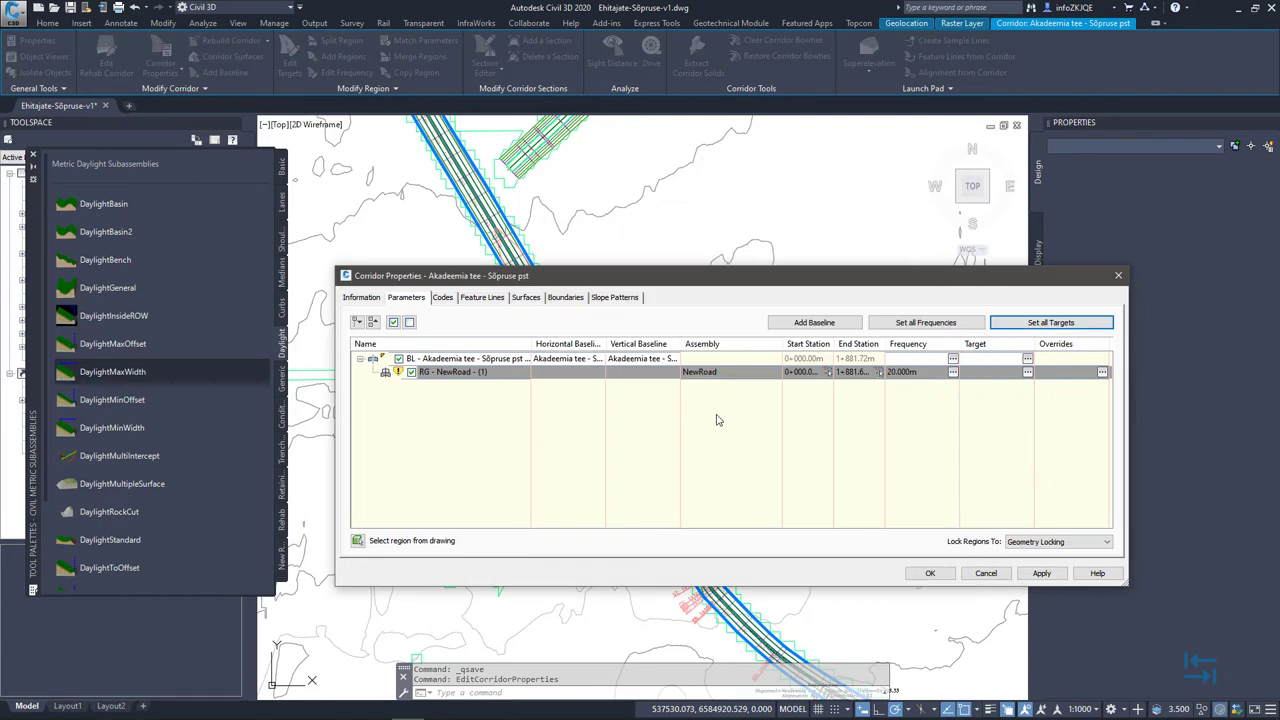
- Apply the changes, rebuild the corridor, and close its properties and the subassembly tool palette
left_click(1041, 573)
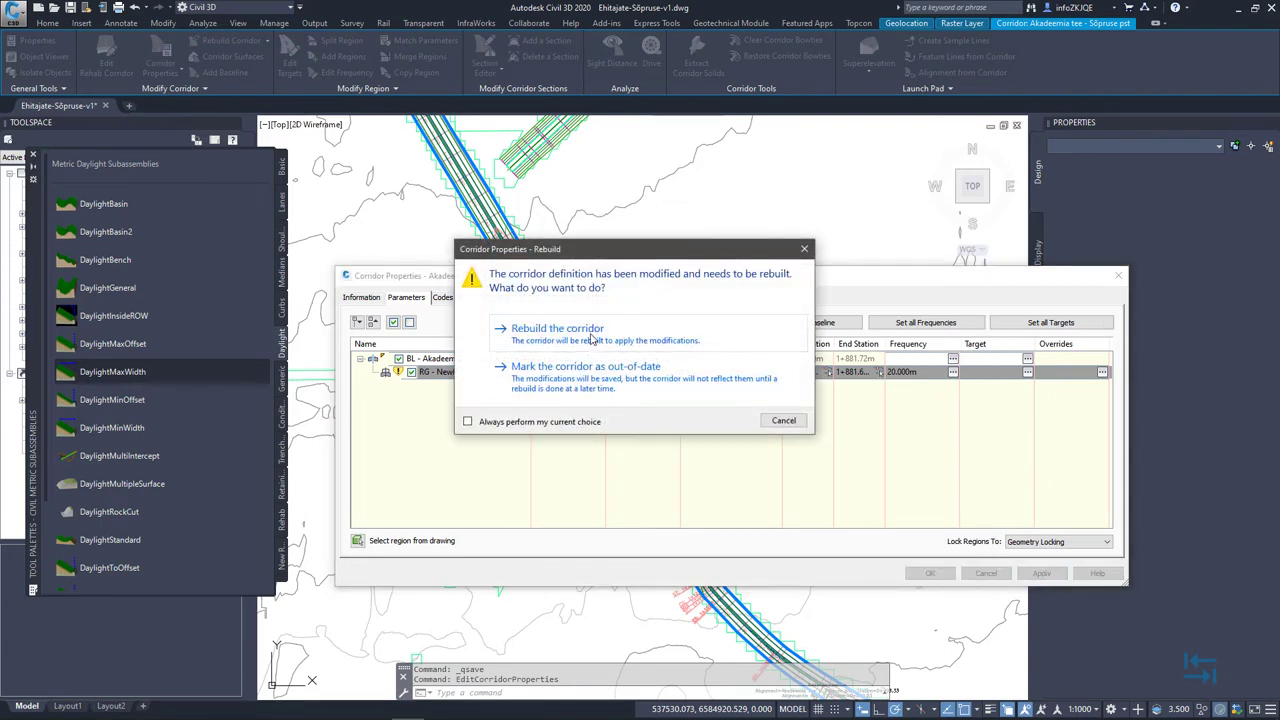
left_click(592, 339)
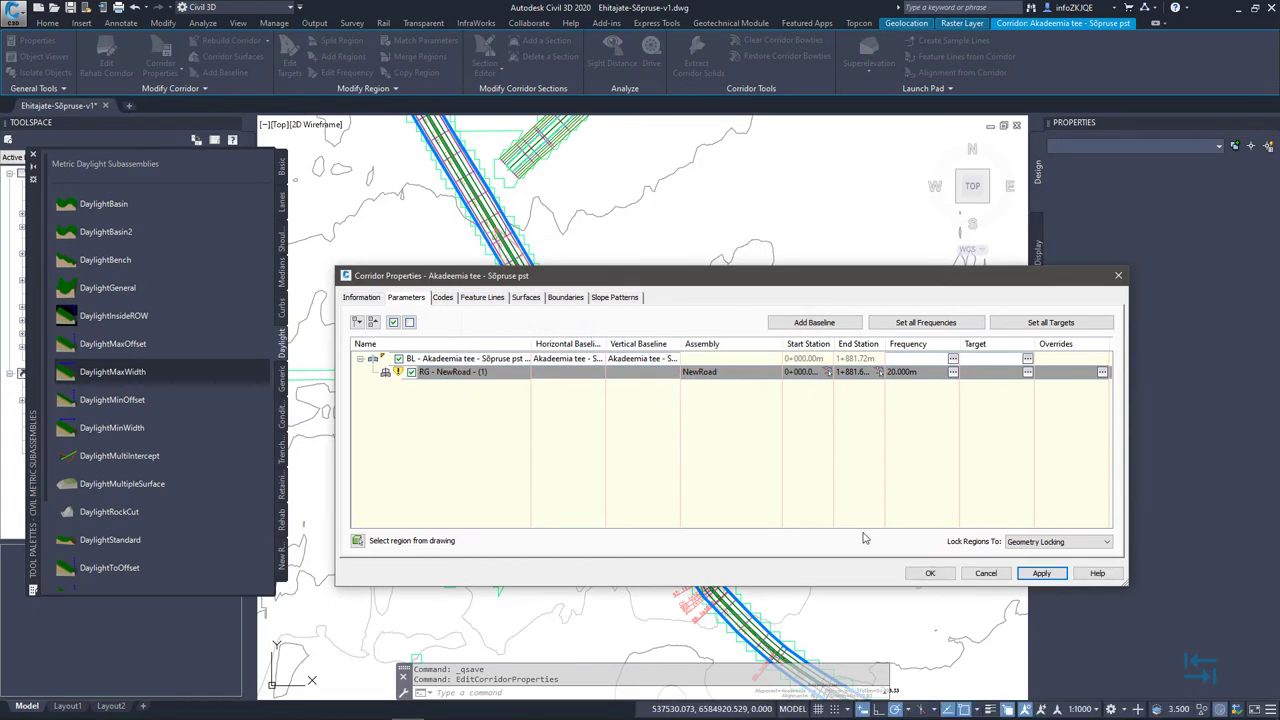
left_click(947, 577)
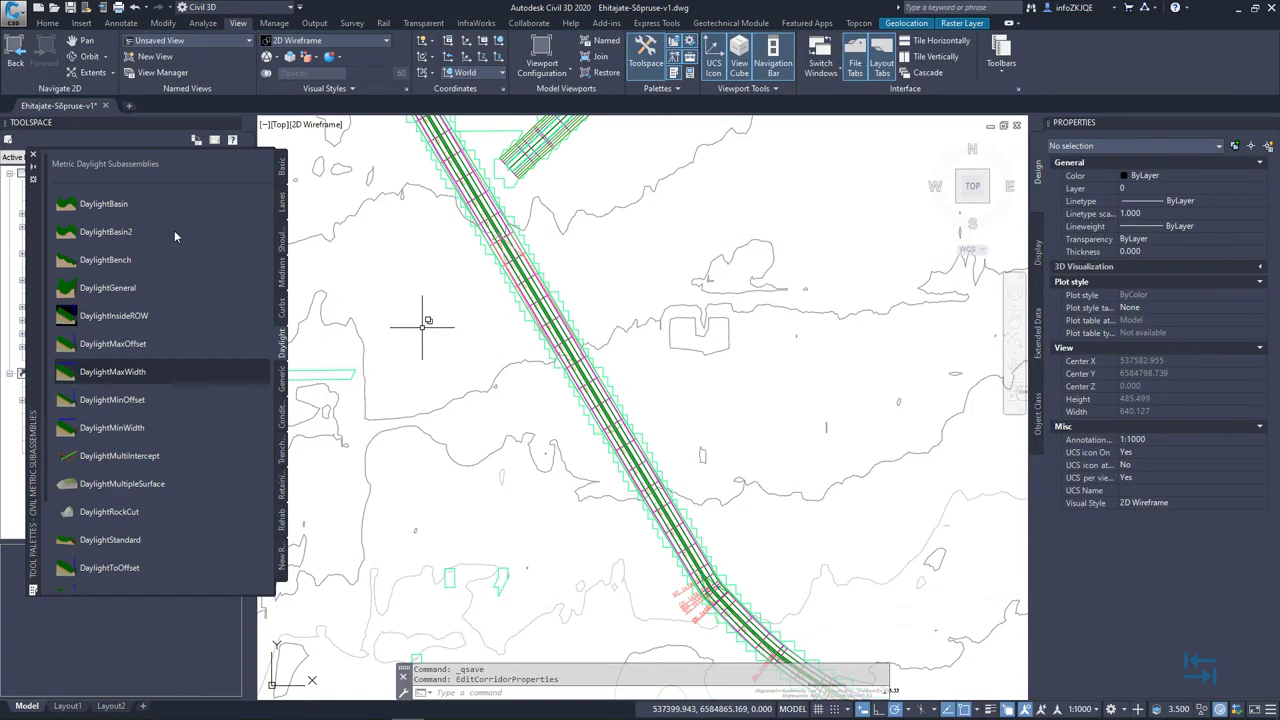
left_click(33, 155)
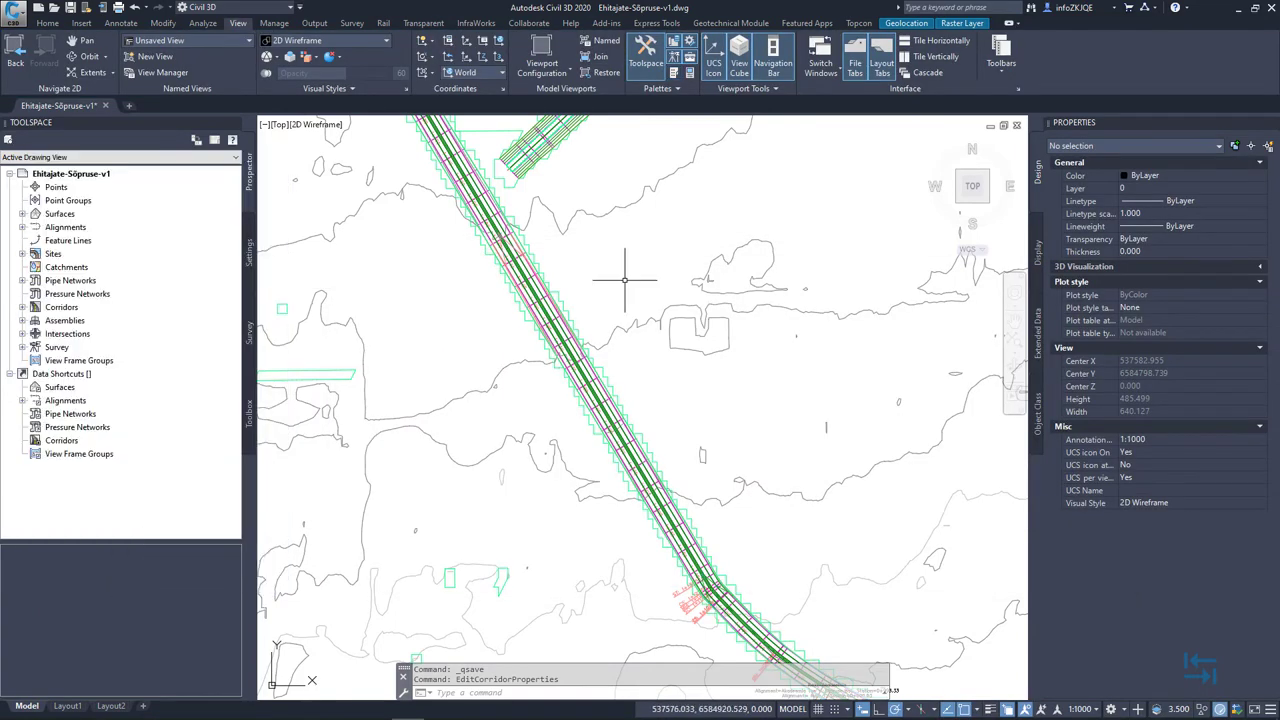
- Select the Ehitajate tee corridor that runs through the intersection down to the roundabout
left_click(558, 318)
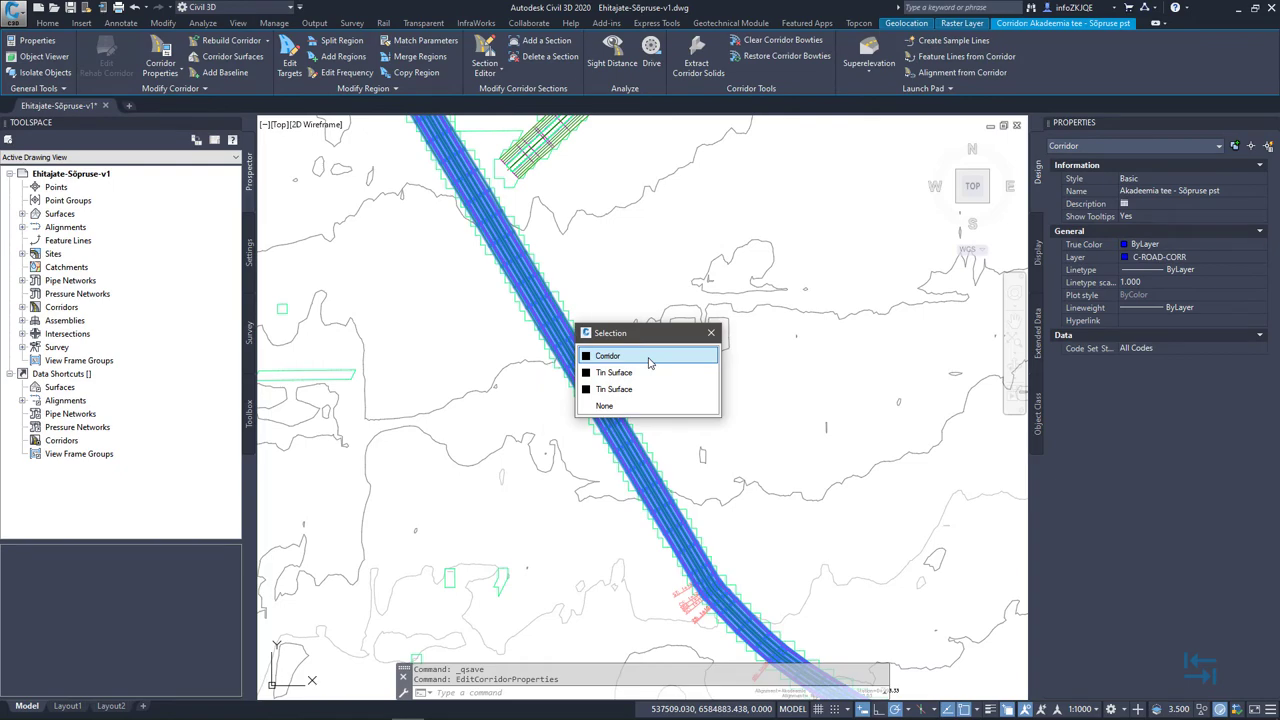
key("Escape")
scroll(648, 362, "down", 5)
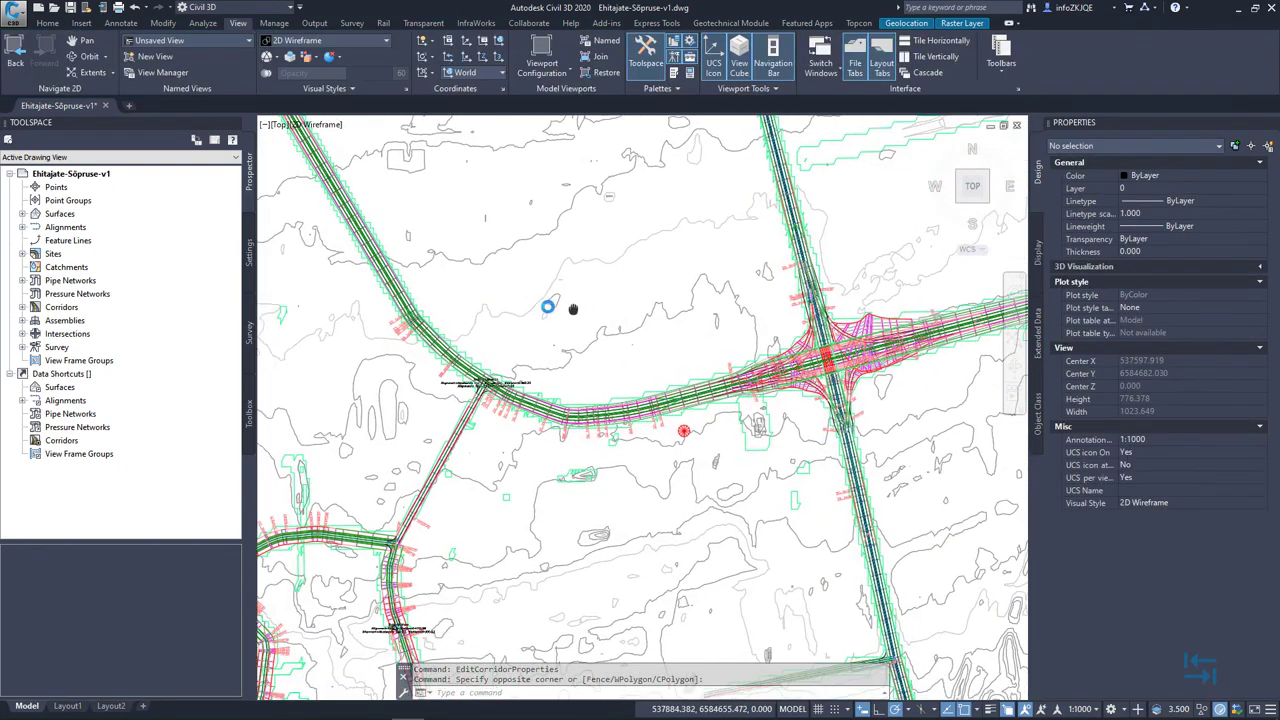
left_click(659, 387)
scroll(723, 421, "up", 2)
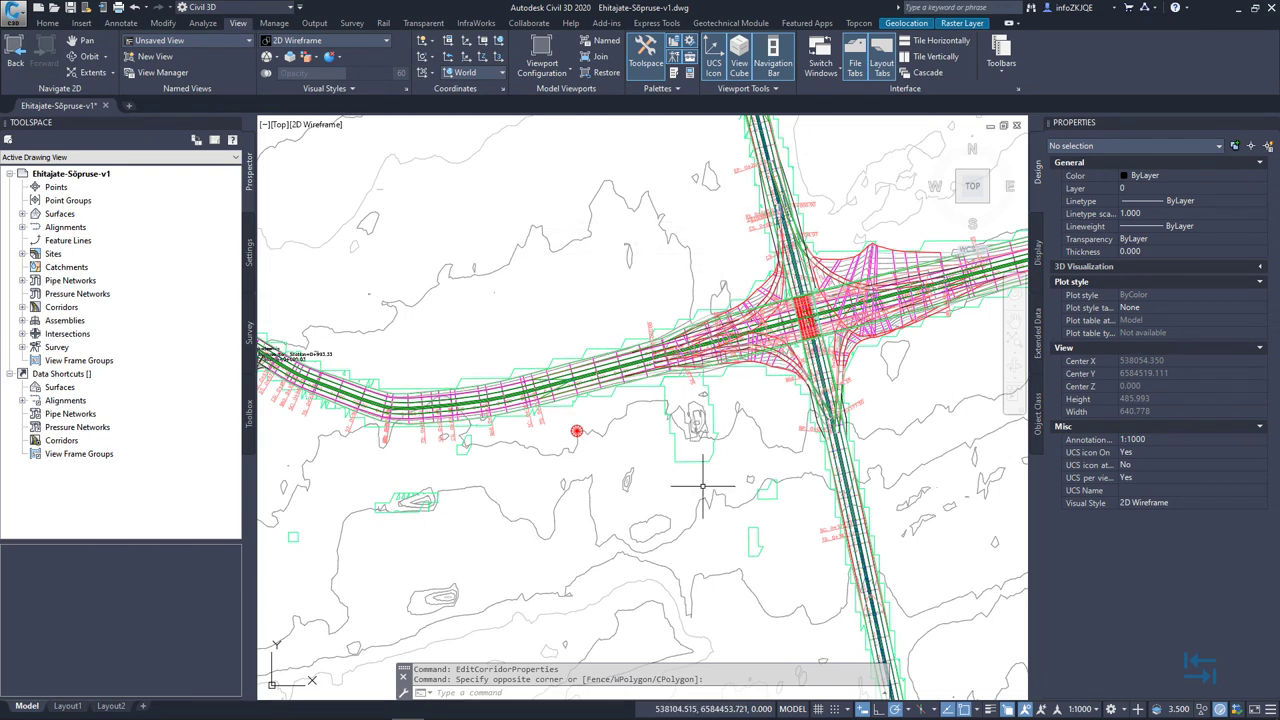
middle_click_drag(761, 529, 604, 306)
scroll(649, 367, "down", 2)
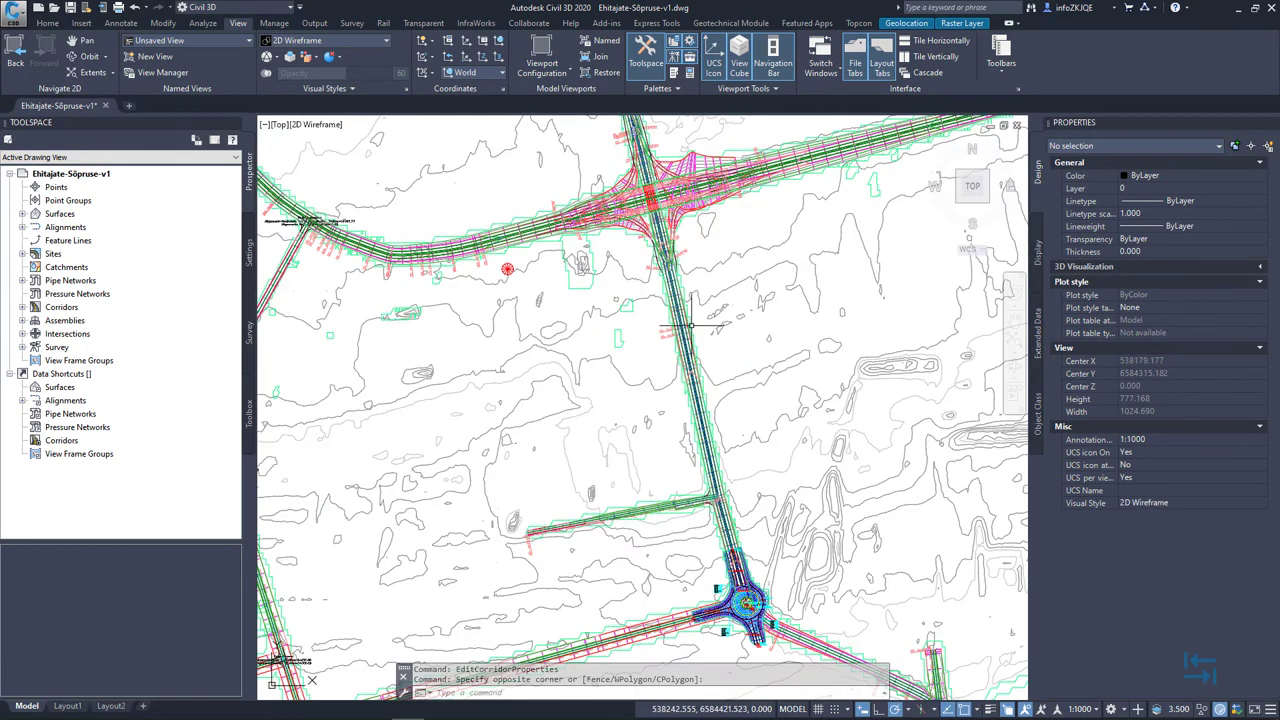
left_click(688, 345)
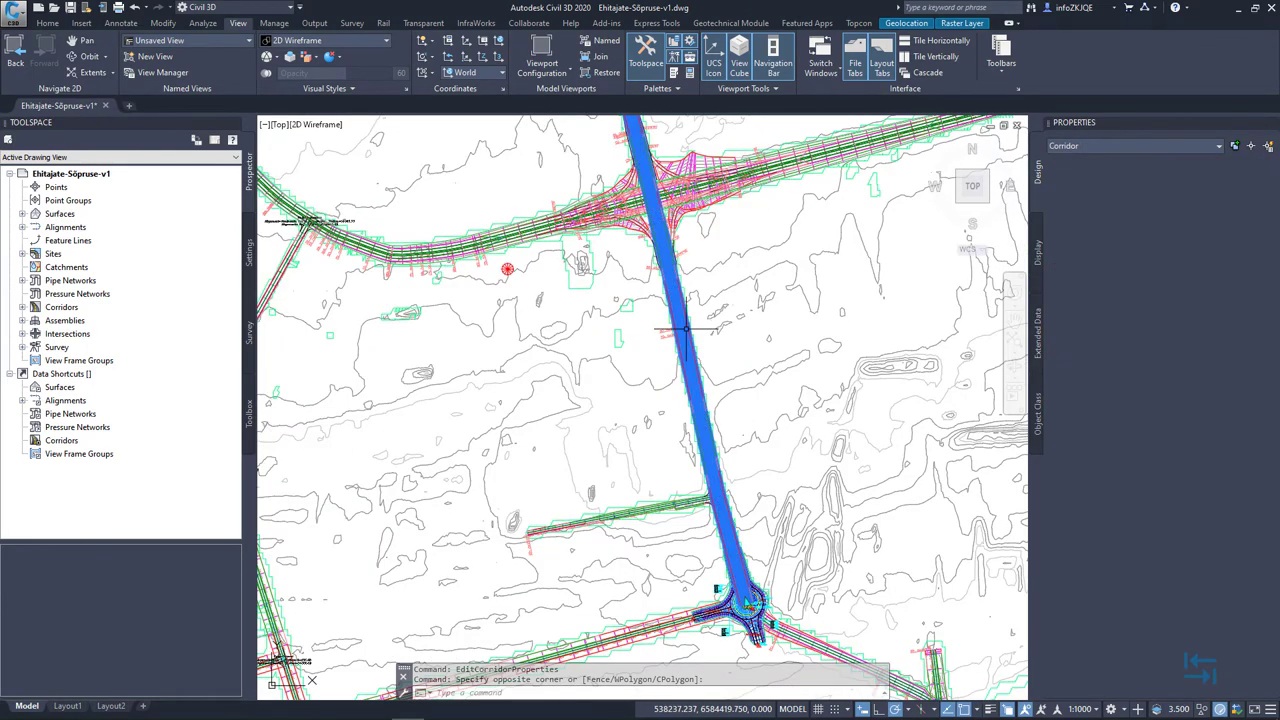
scroll(728, 327, "down", 2)
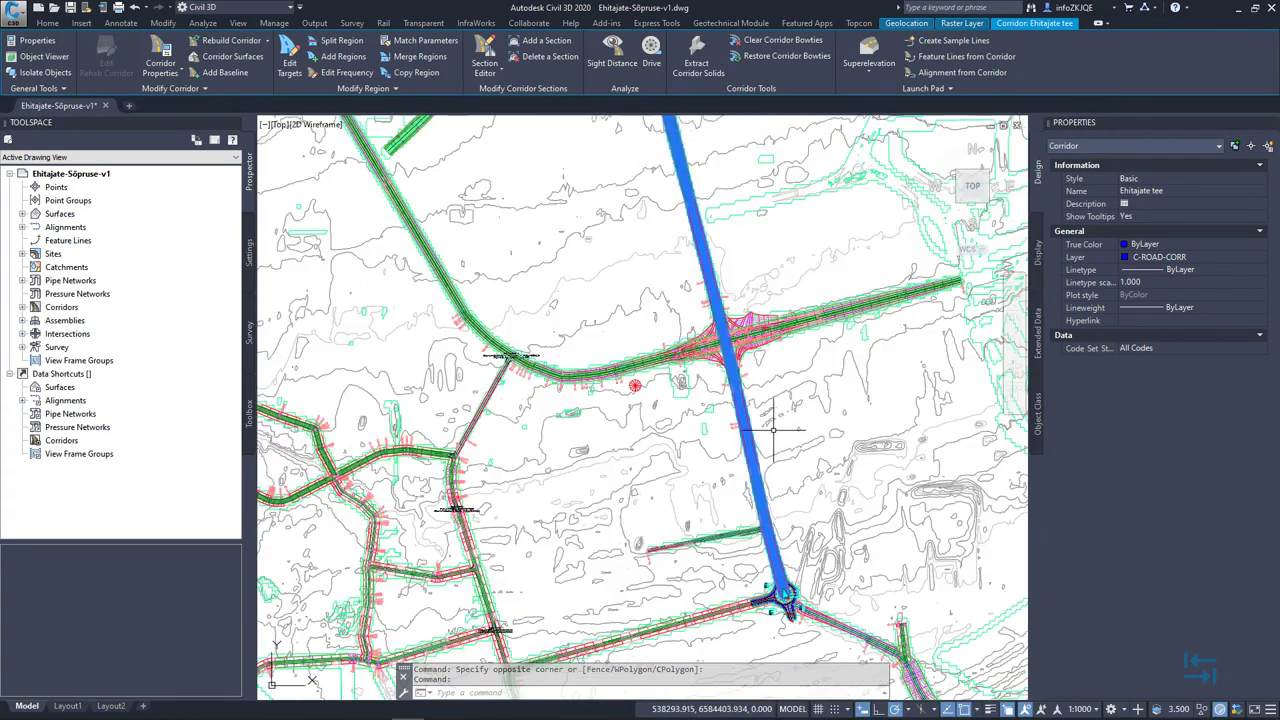